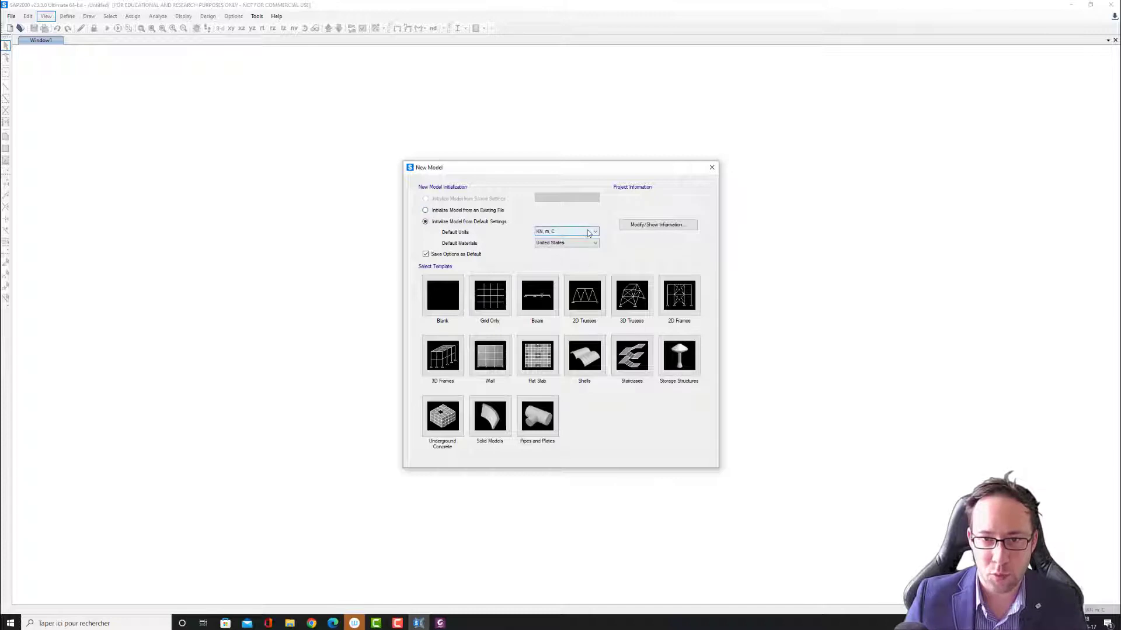
Choose KN, m, C as the default units and start a new model from the Beam template.
click(550, 272)
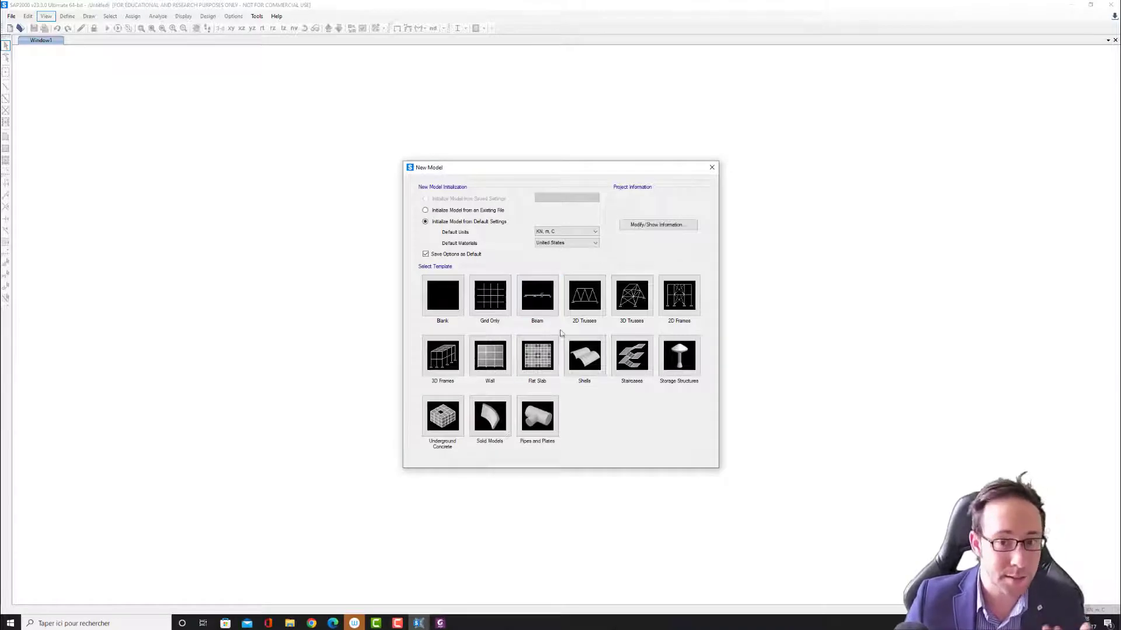
click(538, 300)
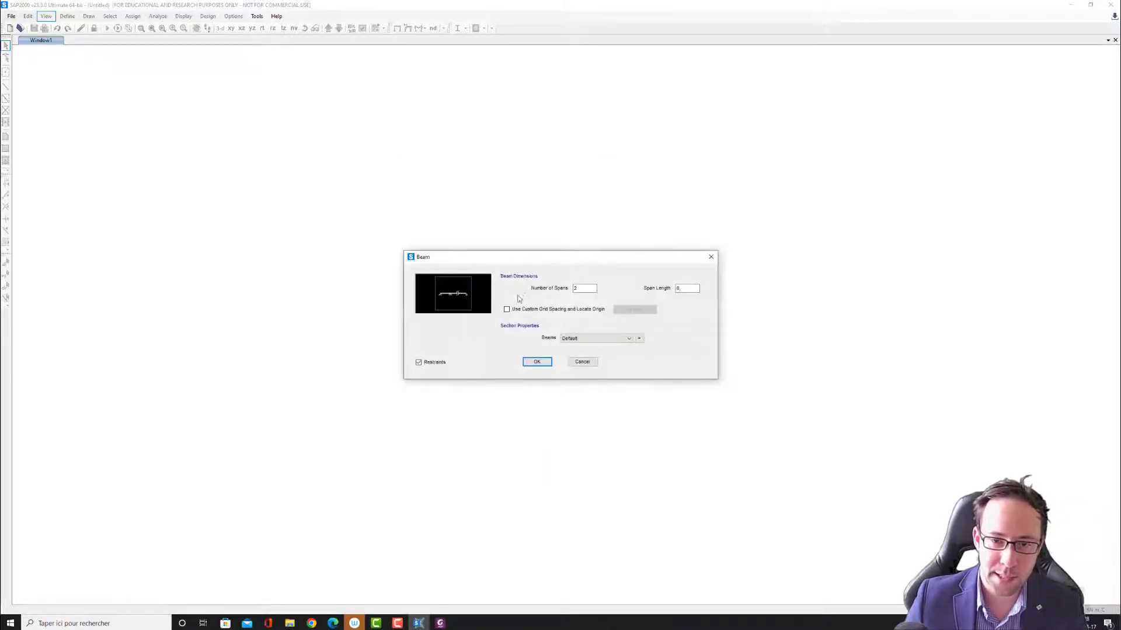
drag(549, 258, 532, 253)
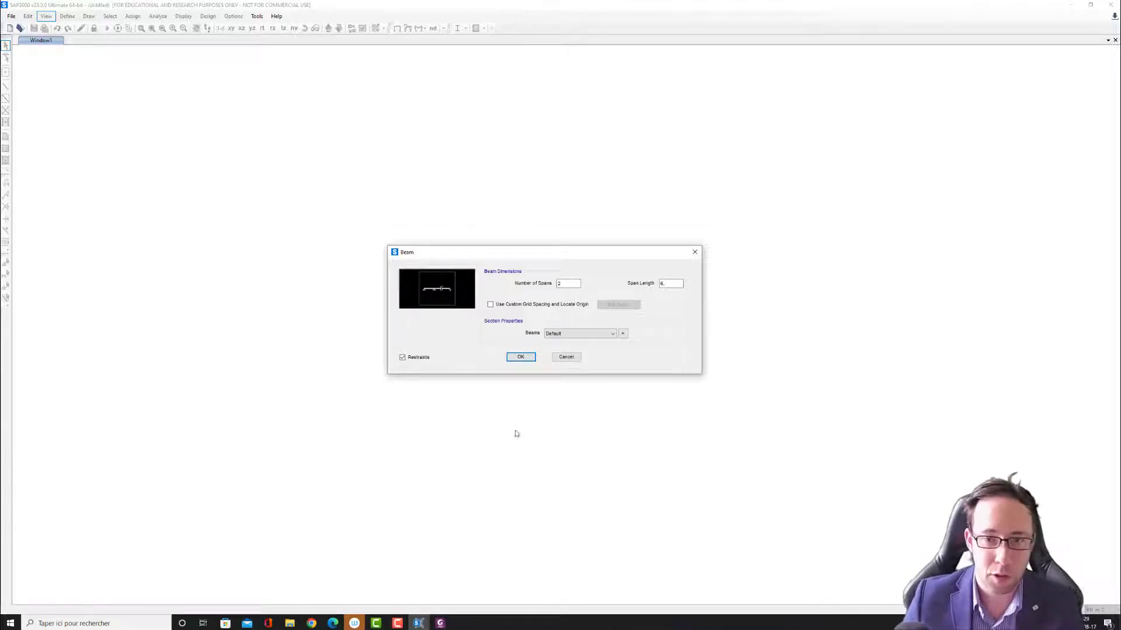
Set the beam's number of spans to 3 and enter its span length.
drag(564, 286, 552, 289)
text(3)
drag(665, 285, 652, 285)
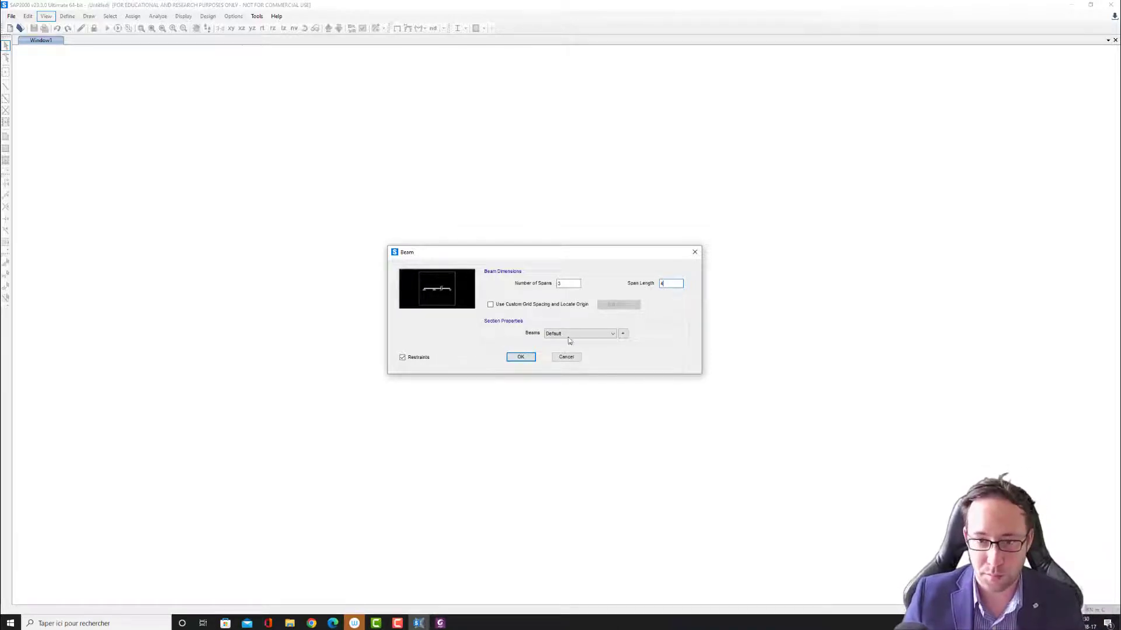
Add a rectangular concrete frame section for the beam and name it Poutre.
click(625, 333)
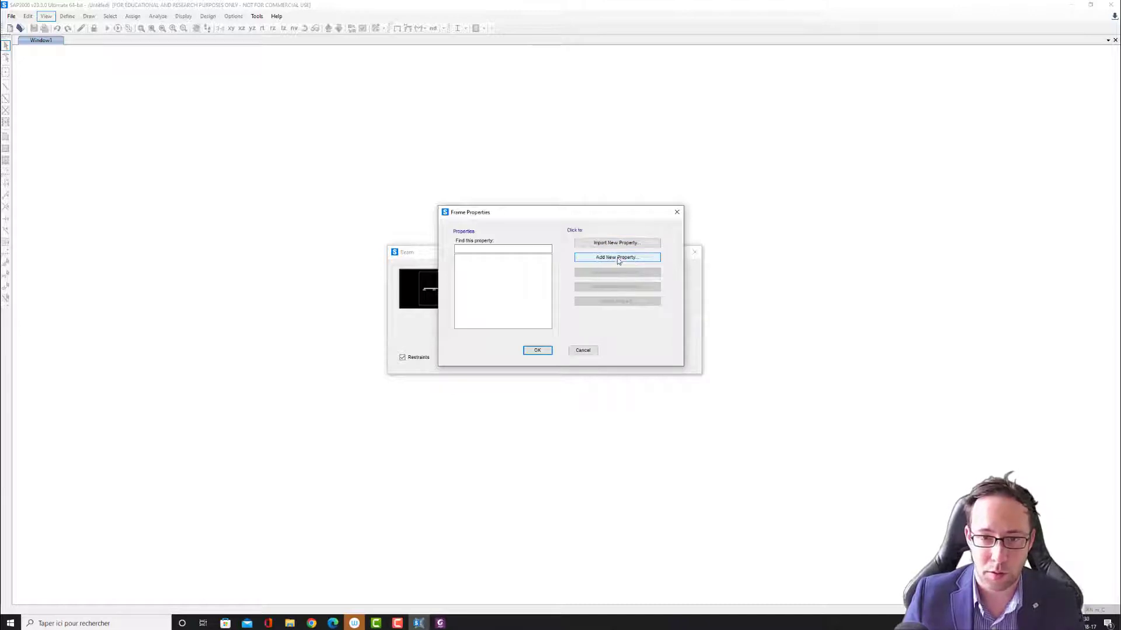
click(618, 257)
click(626, 227)
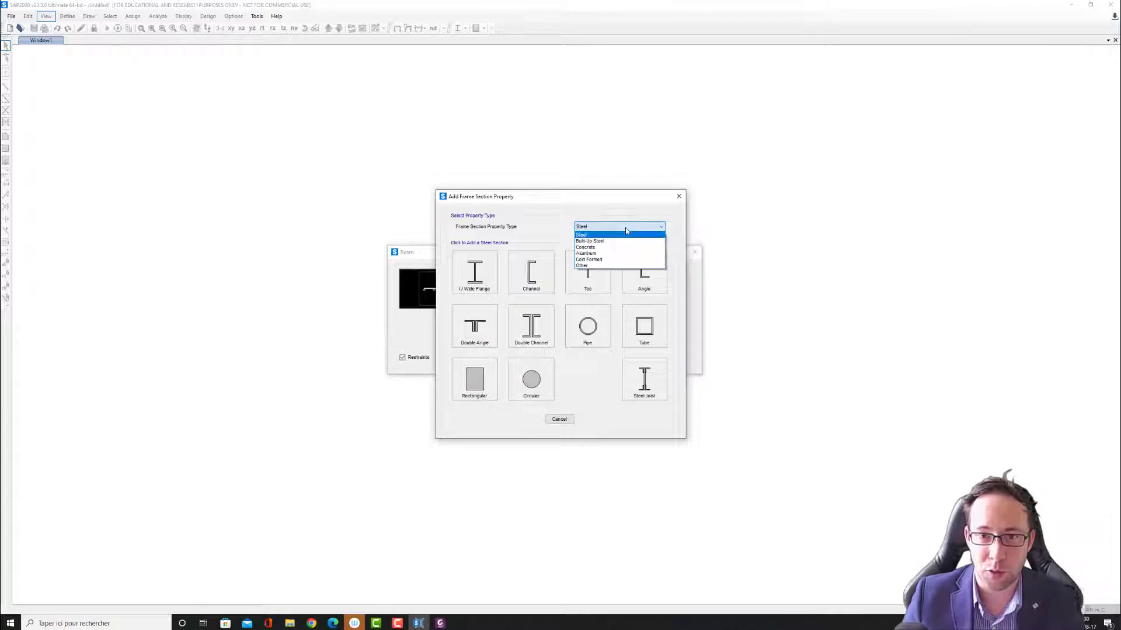
click(594, 247)
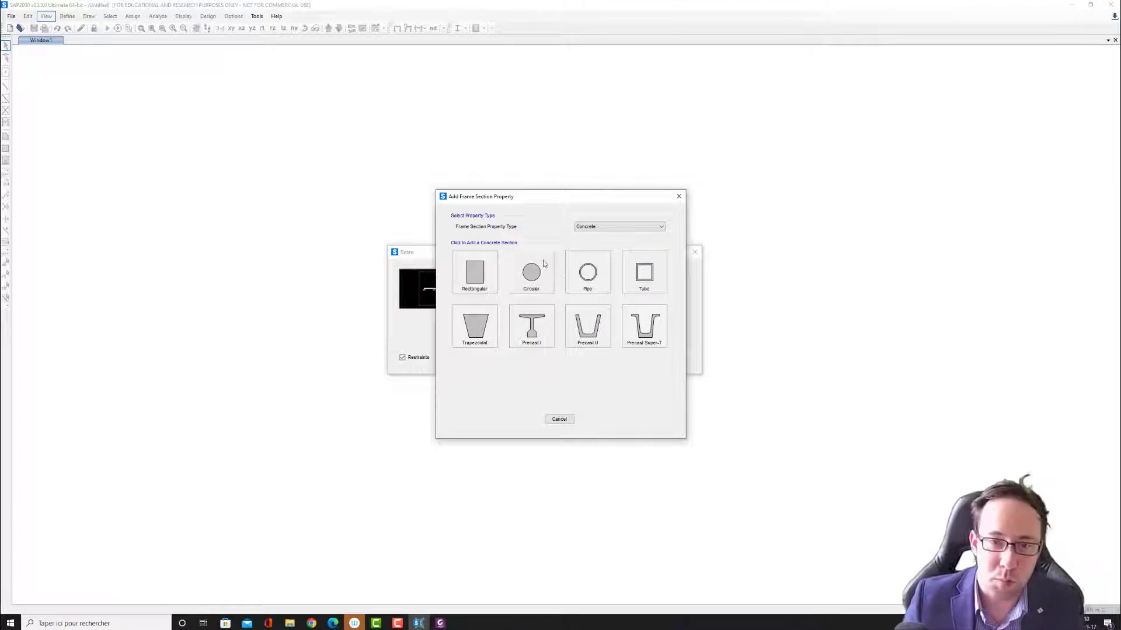
click(475, 282)
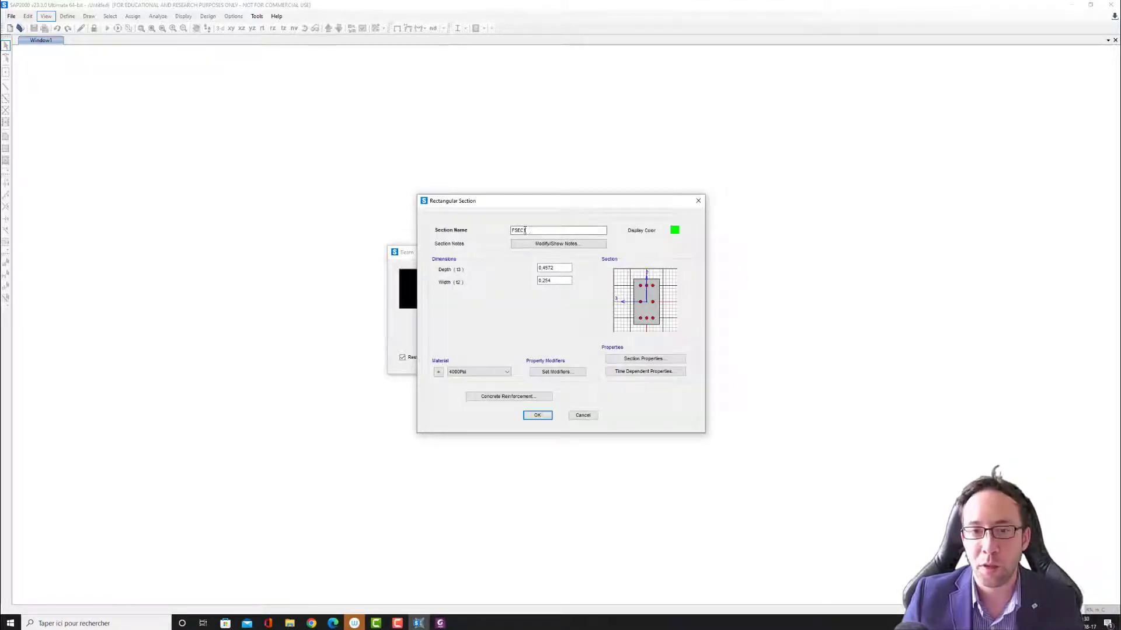
double_click(531, 230)
text(Poutre)
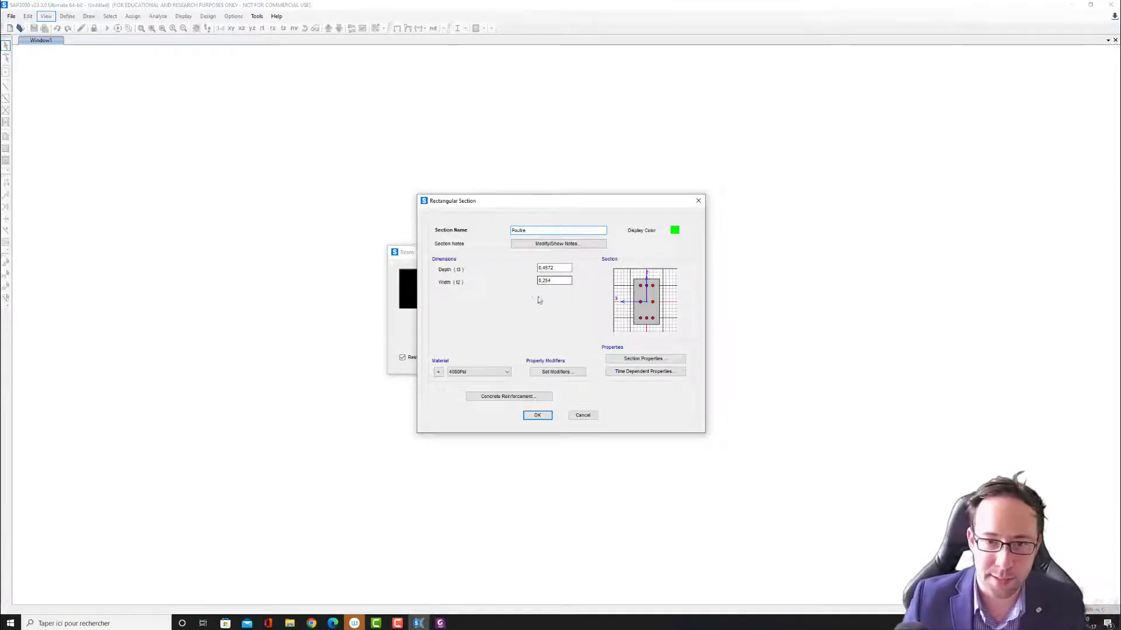
Set the Poutre section's depth to 0.6 m and width to 0.3 m.
drag(571, 268, 502, 281)
text(0)
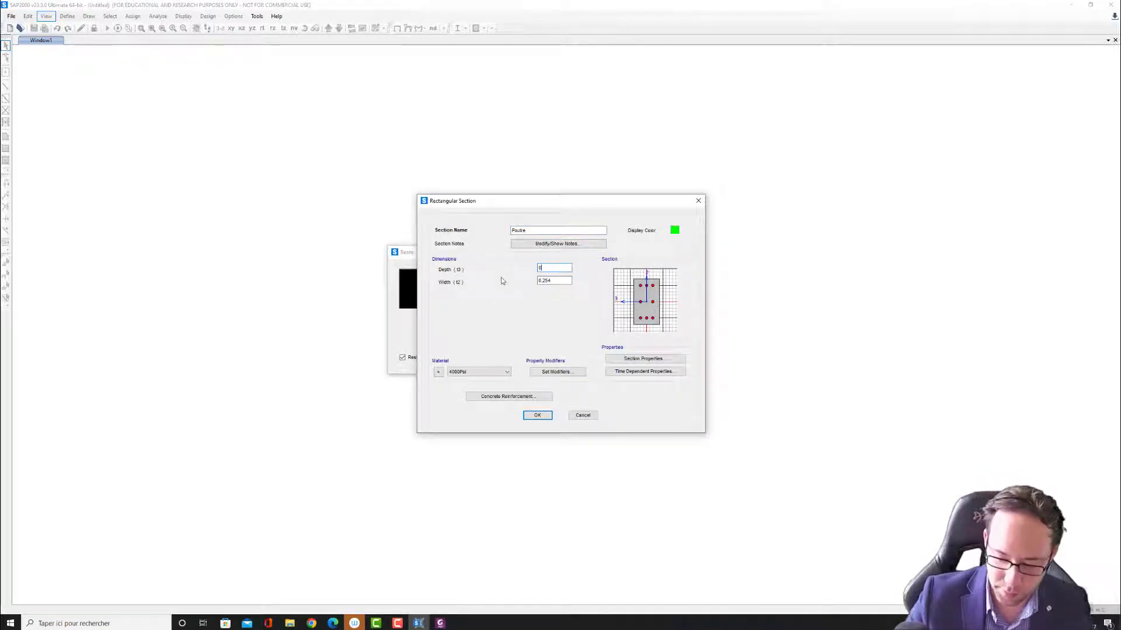
text(.6)
click(555, 279)
drag(555, 279, 538, 281)
text(0)
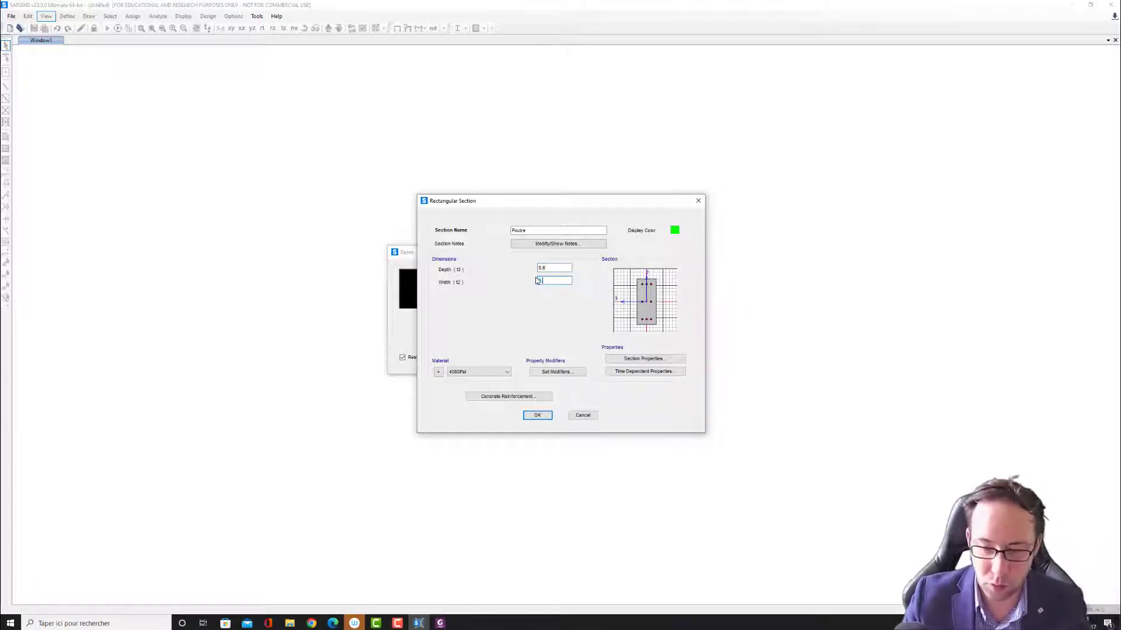
text(.3)
click(553, 269)
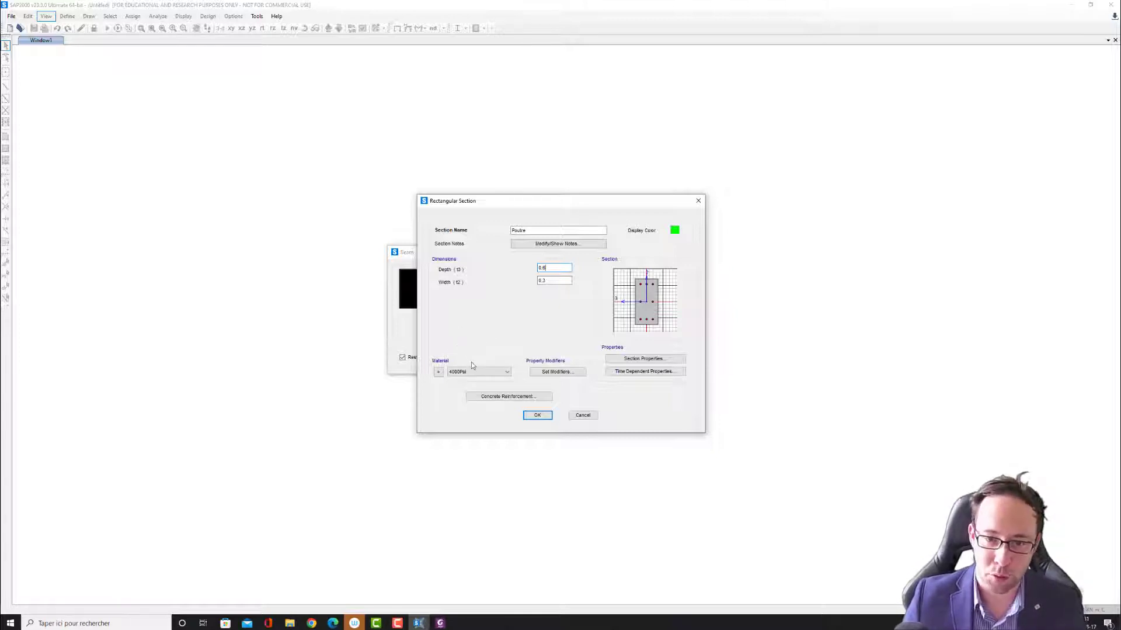
Use 4000Psi concrete as the section material and open its property data.
click(507, 372)
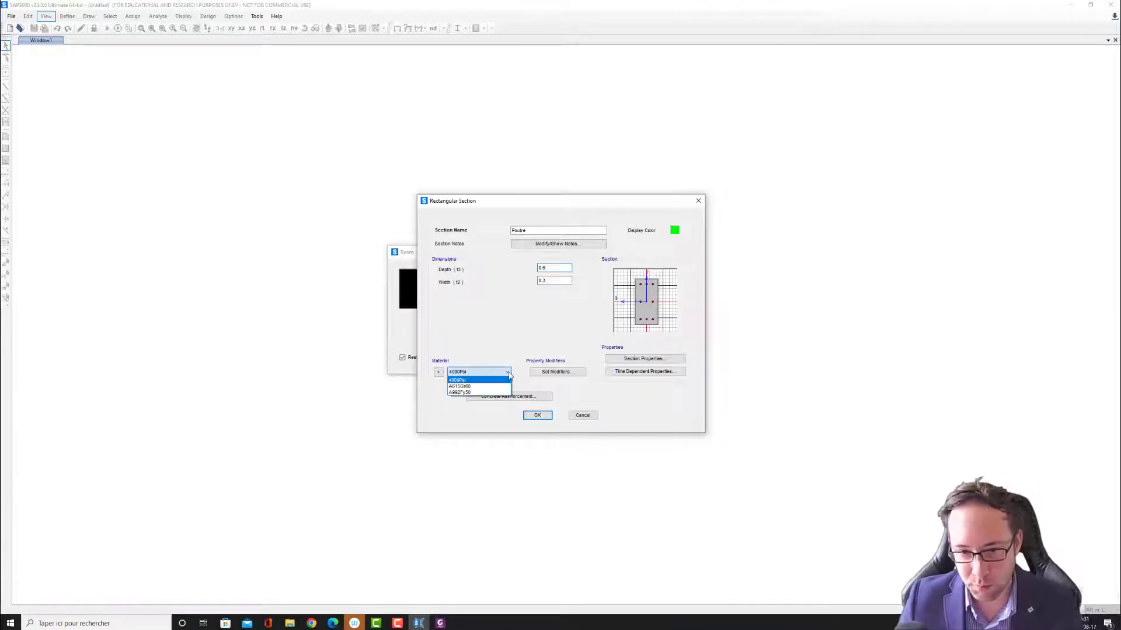
click(461, 380)
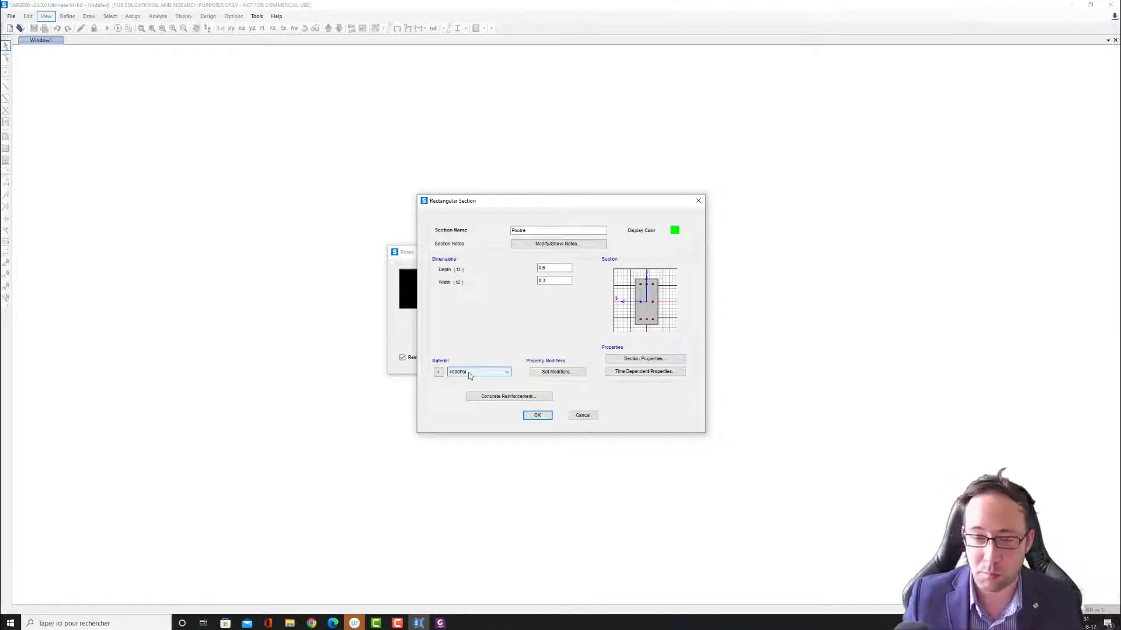
click(439, 372)
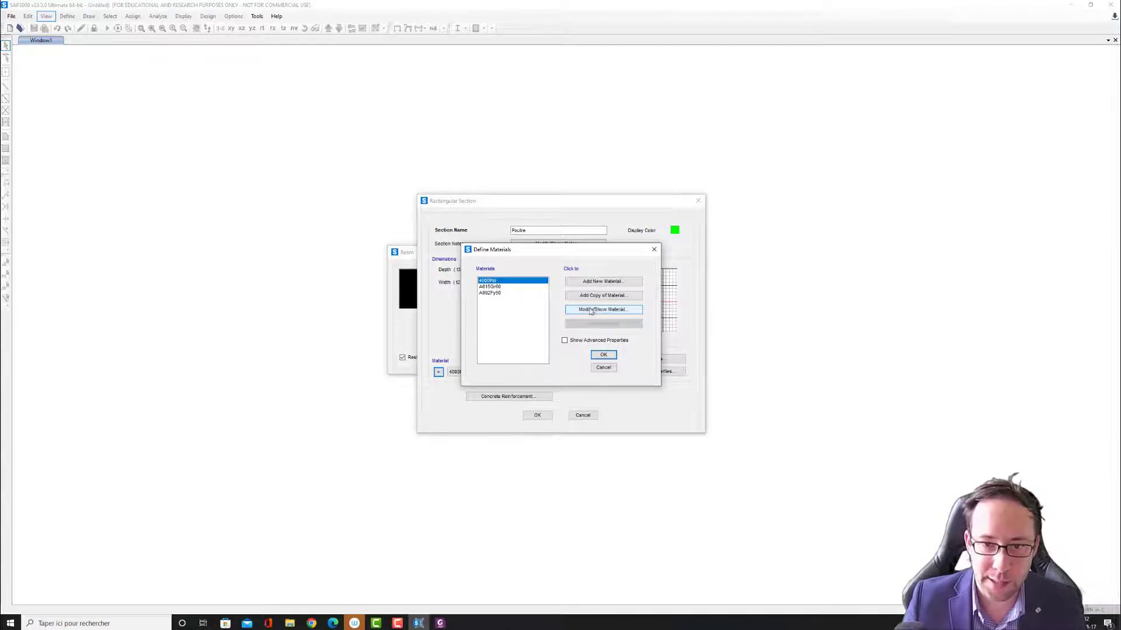
click(492, 292)
click(491, 281)
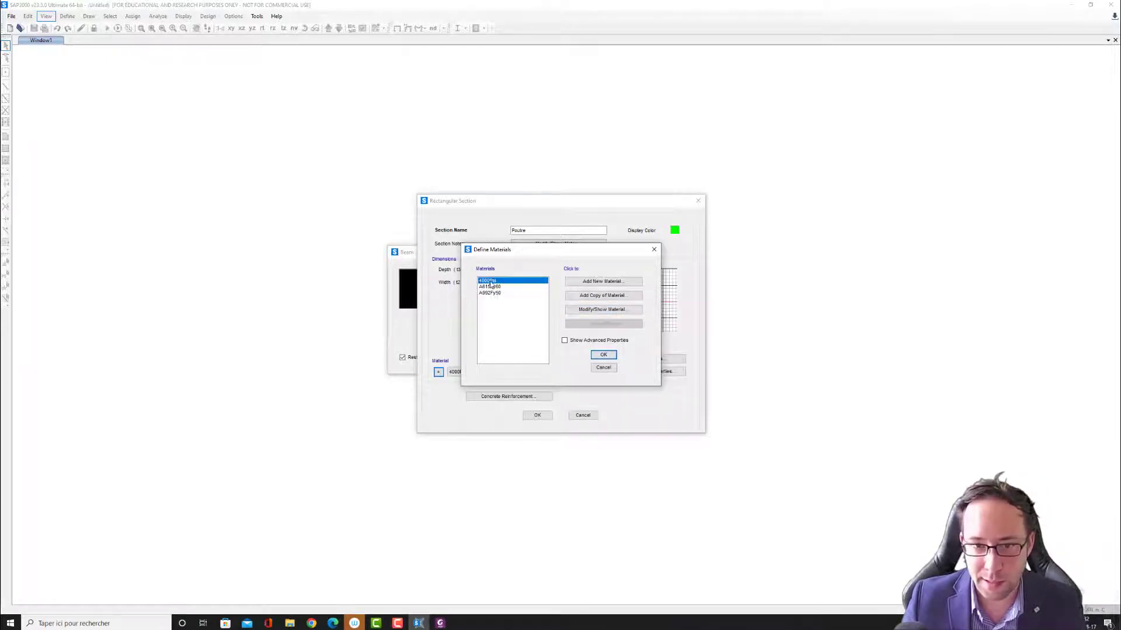
click(598, 312)
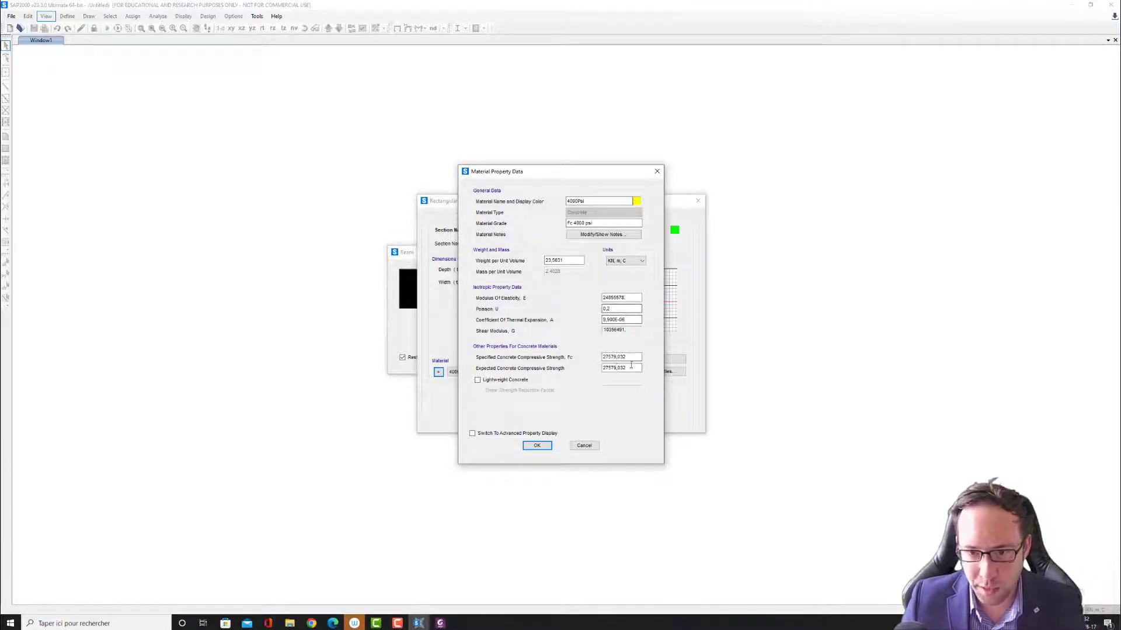
View the concrete's property data in N, mm, C units, then restore KN, m, C.
click(641, 261)
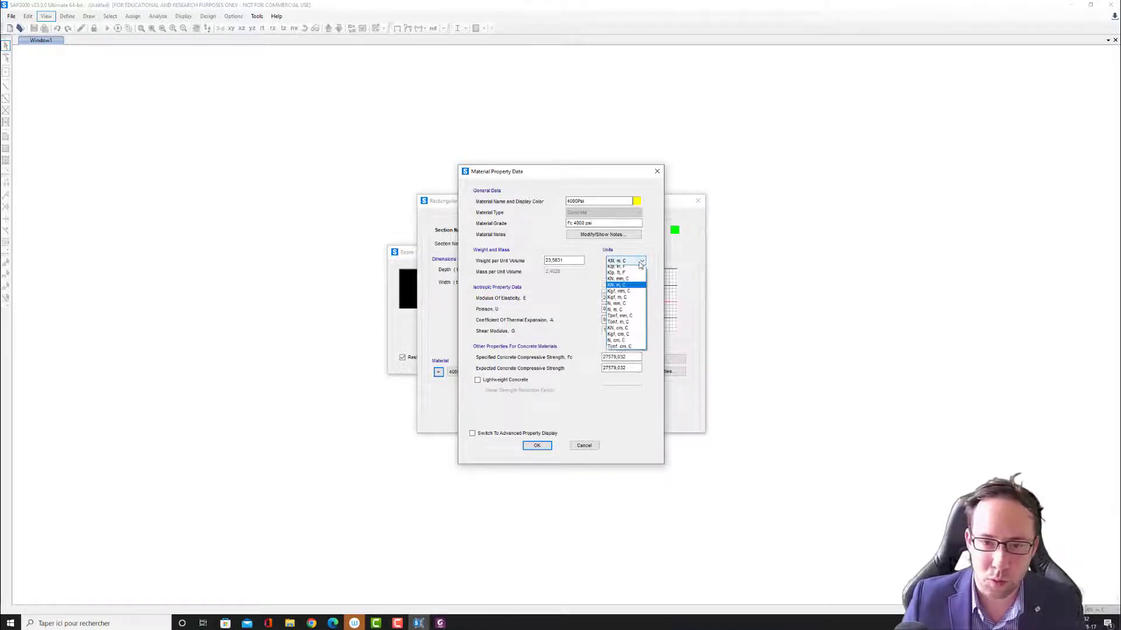
click(616, 318)
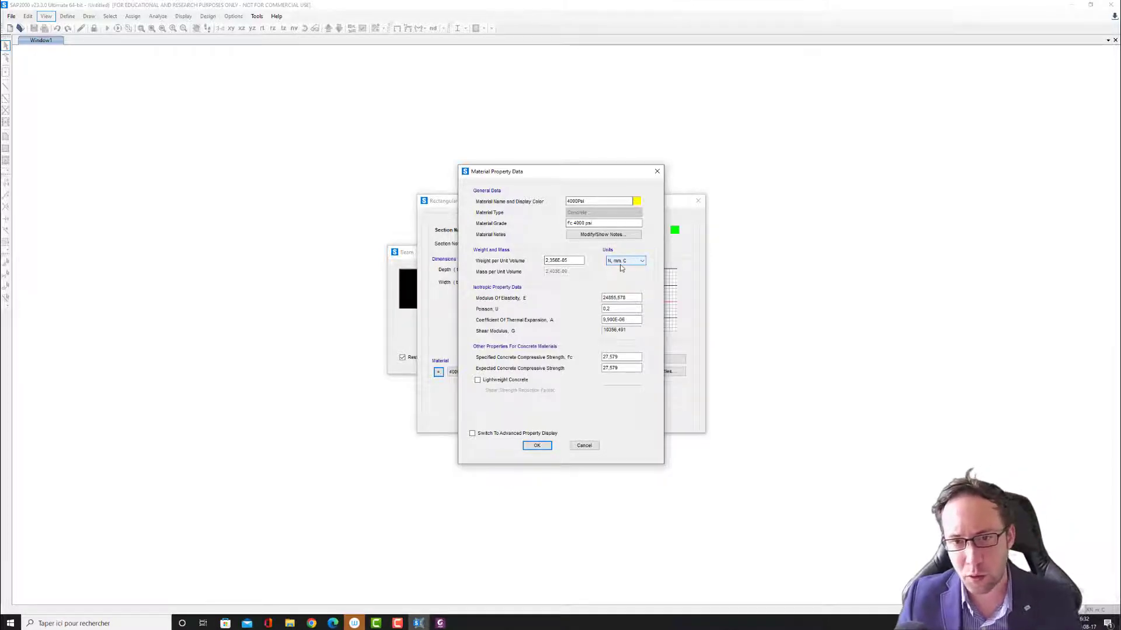
click(553, 261)
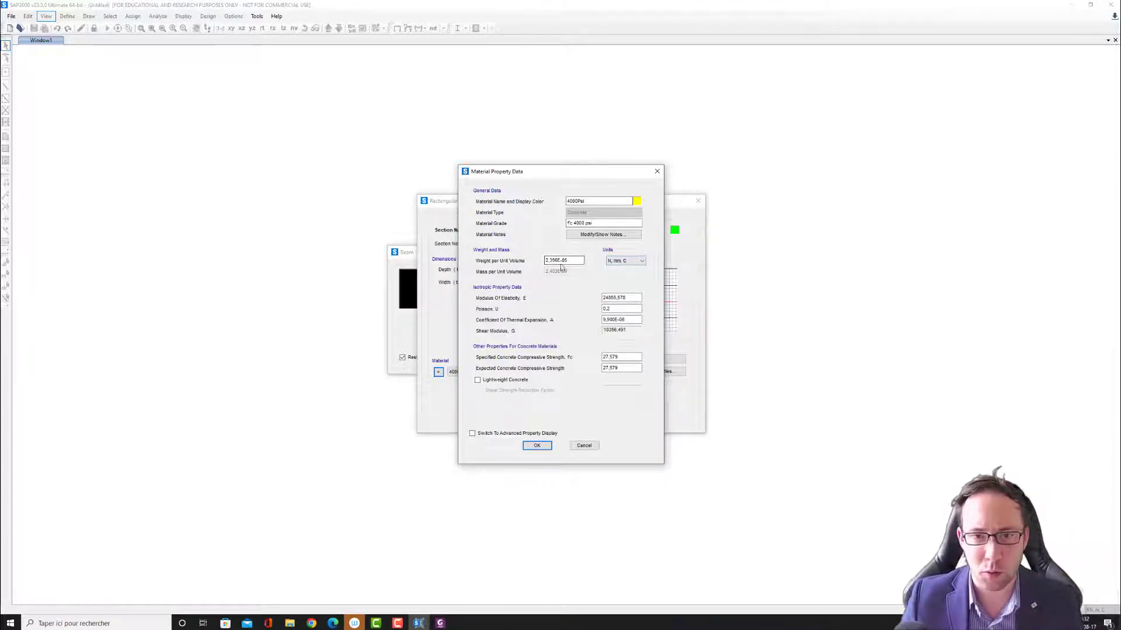
click(634, 263)
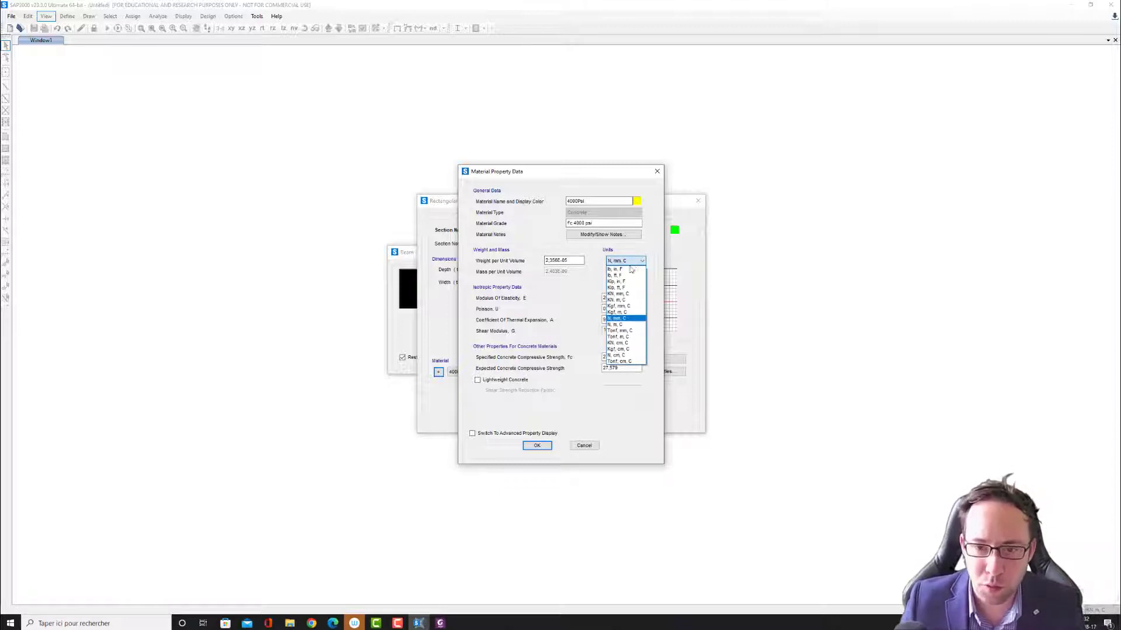
click(618, 299)
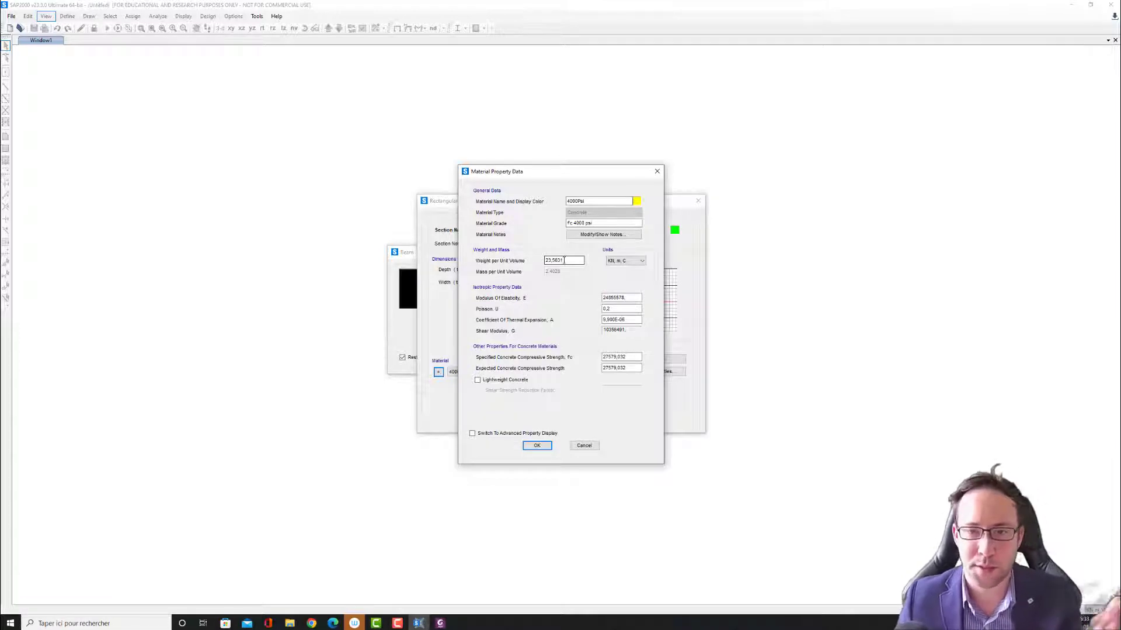
Set the 4000Psi concrete's weight per unit volume to 24 kN/m³ and accept the material definition.
drag(565, 260, 543, 258)
text(24)
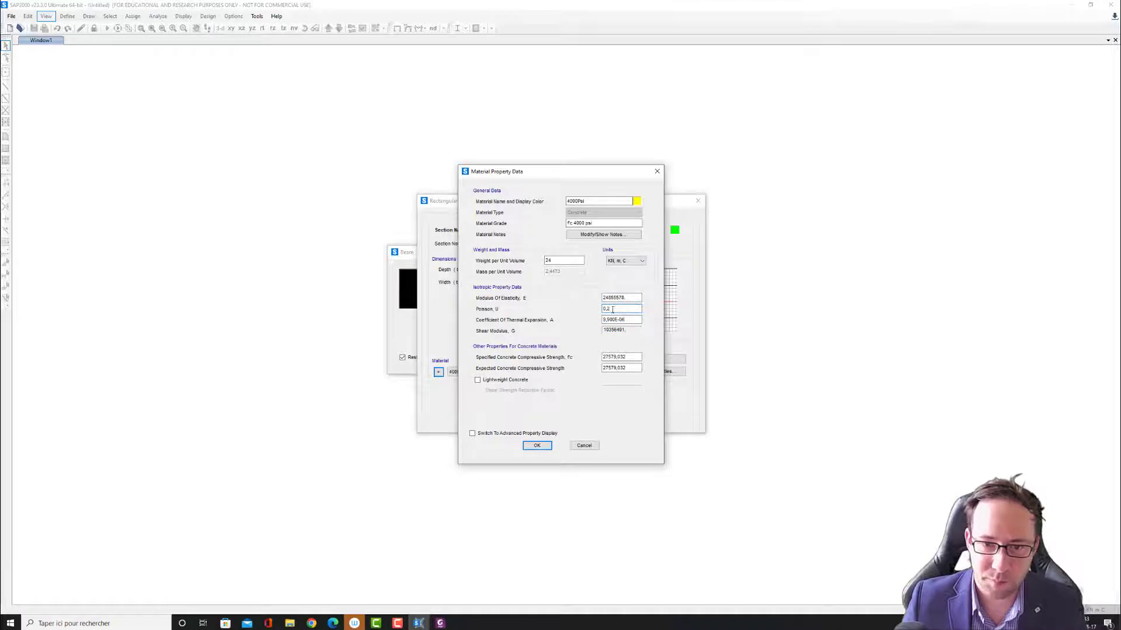
click(620, 319)
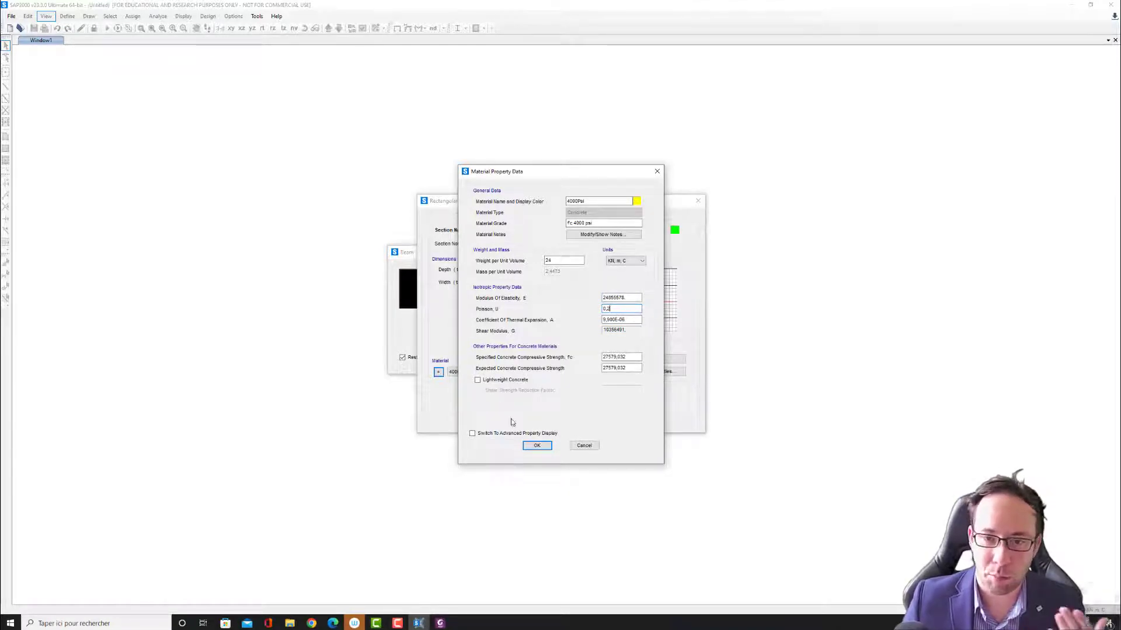
click(536, 446)
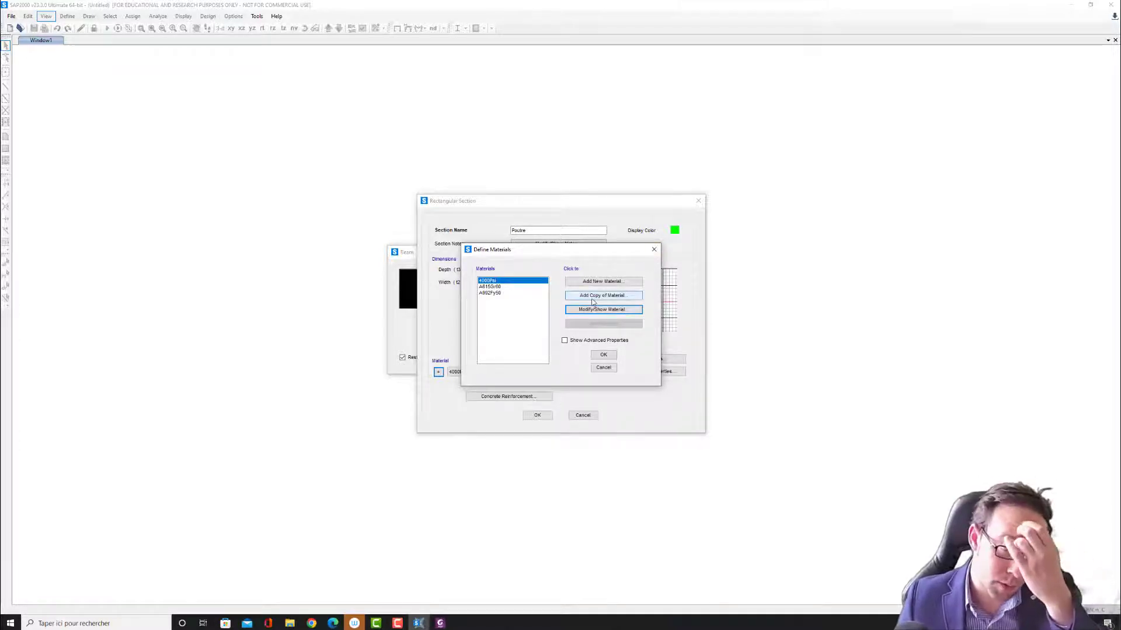
click(603, 355)
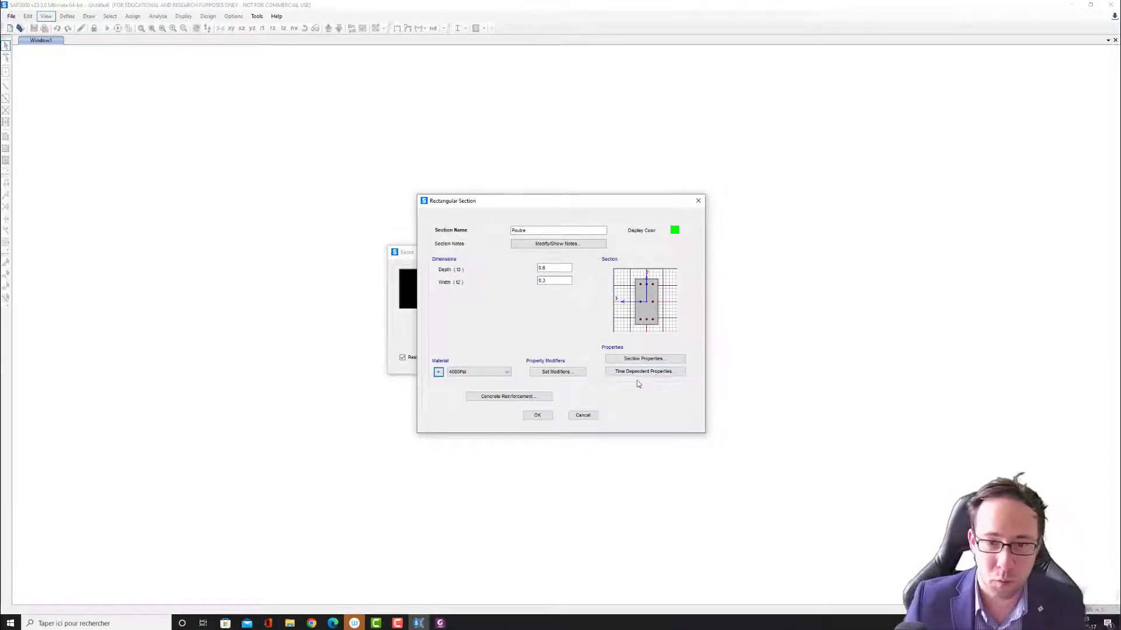
Set the section's concrete reinforcement design type to Beam (M3 Design Only).
click(511, 397)
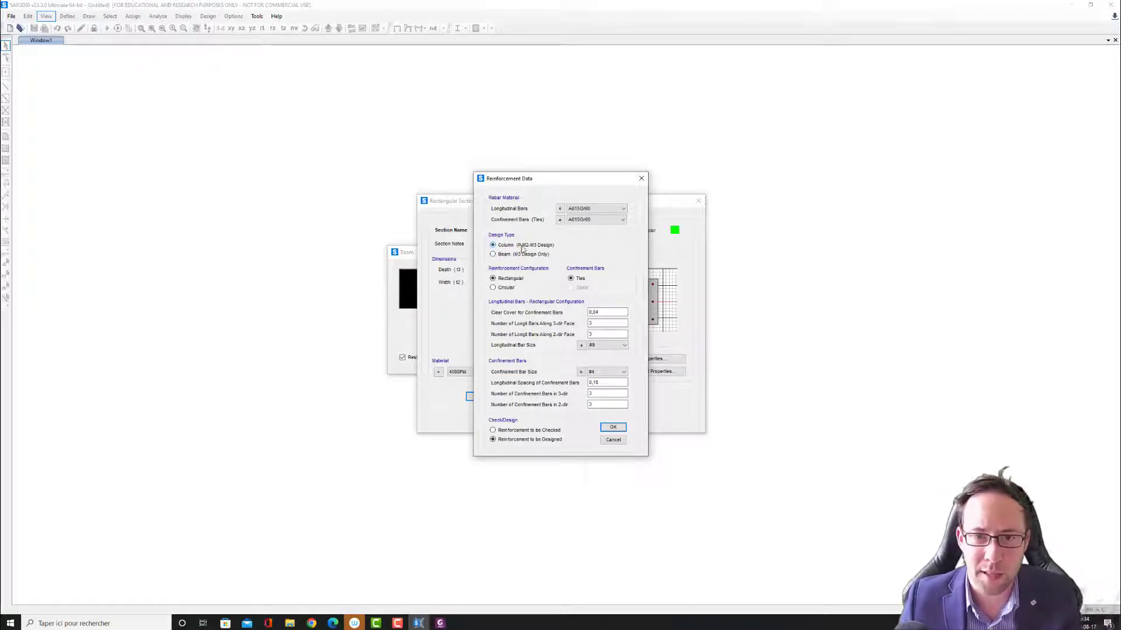
click(494, 255)
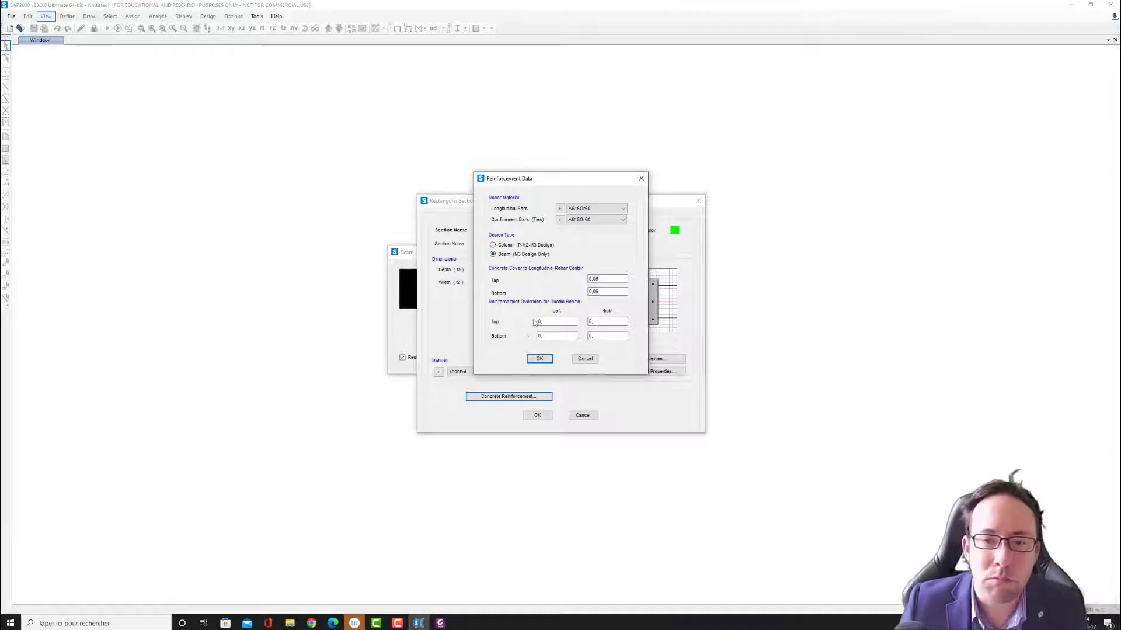
click(539, 358)
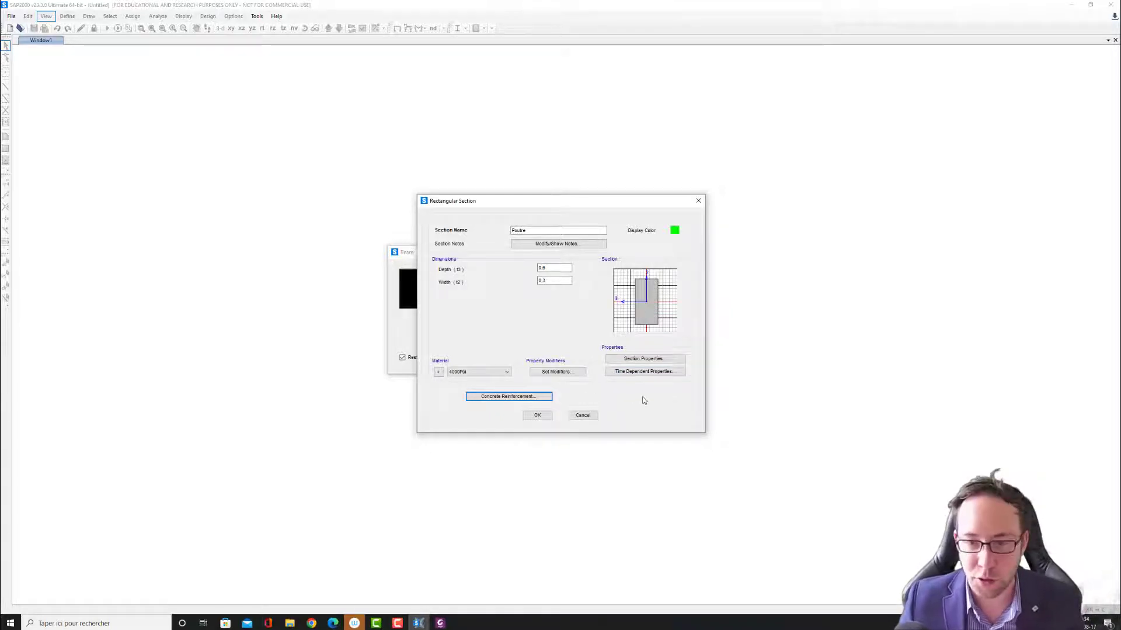
Review the computed section properties of Poutre and accept it as the beam section.
click(650, 359)
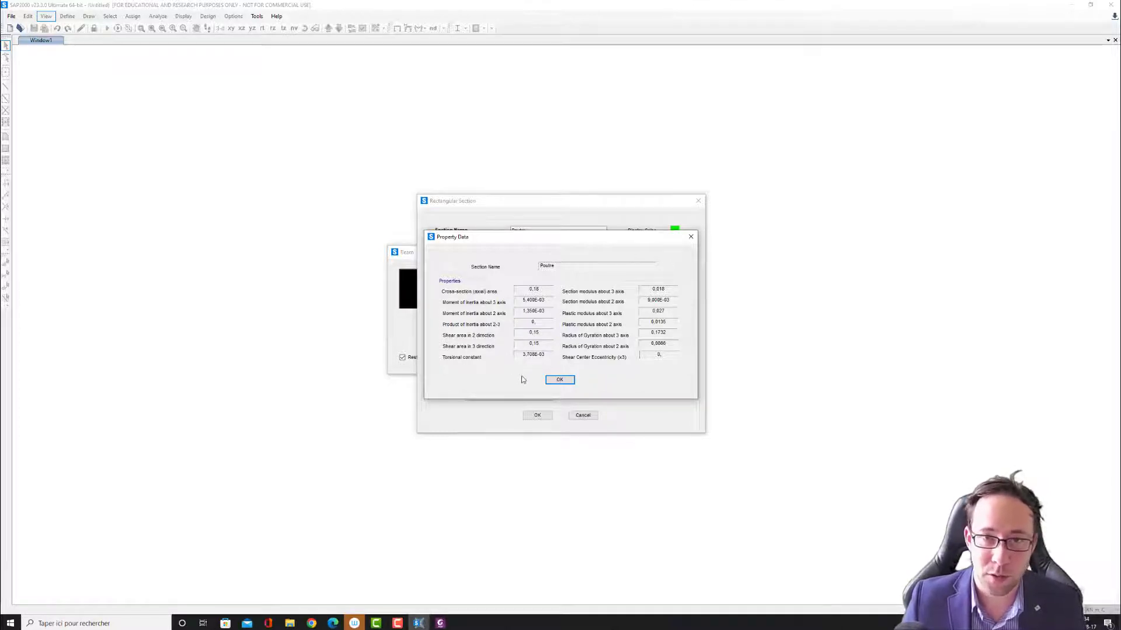
click(560, 380)
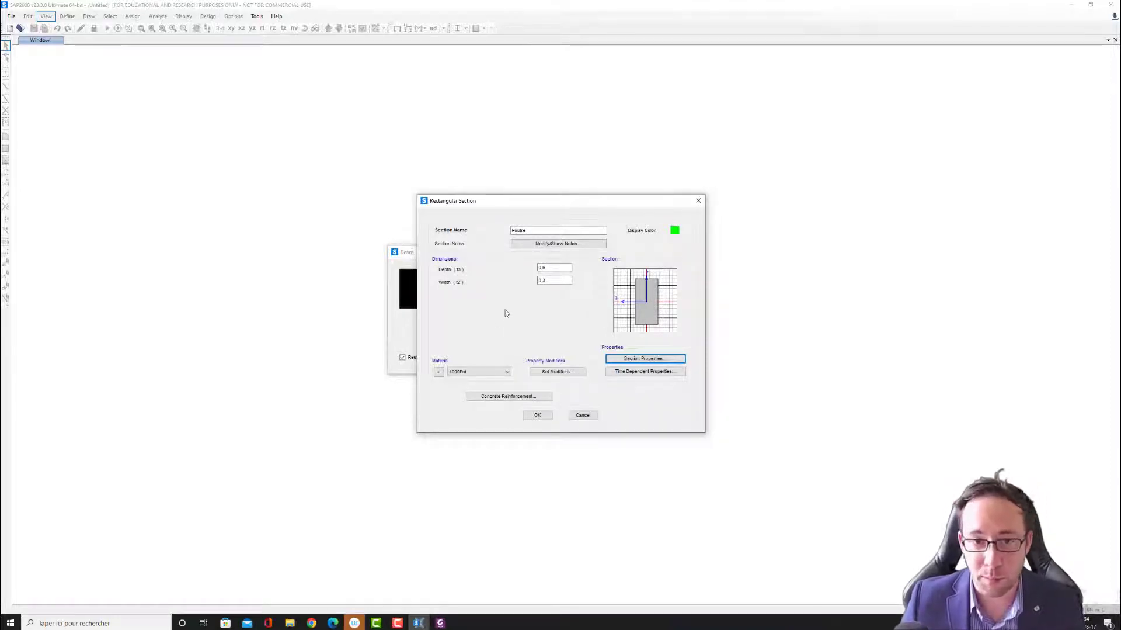
click(533, 414)
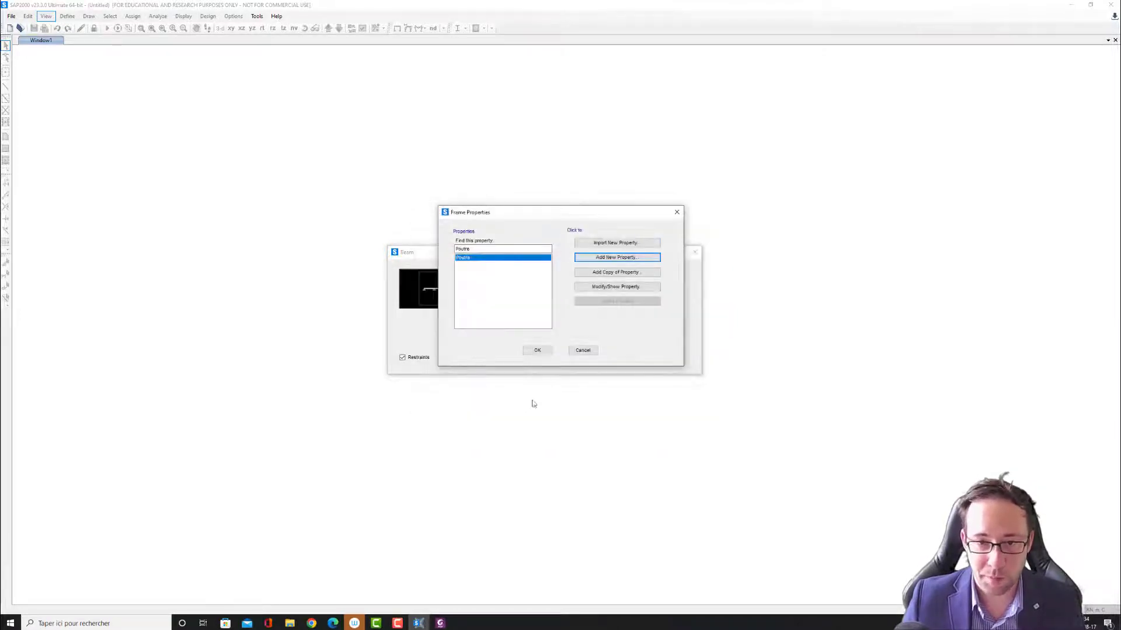
click(538, 350)
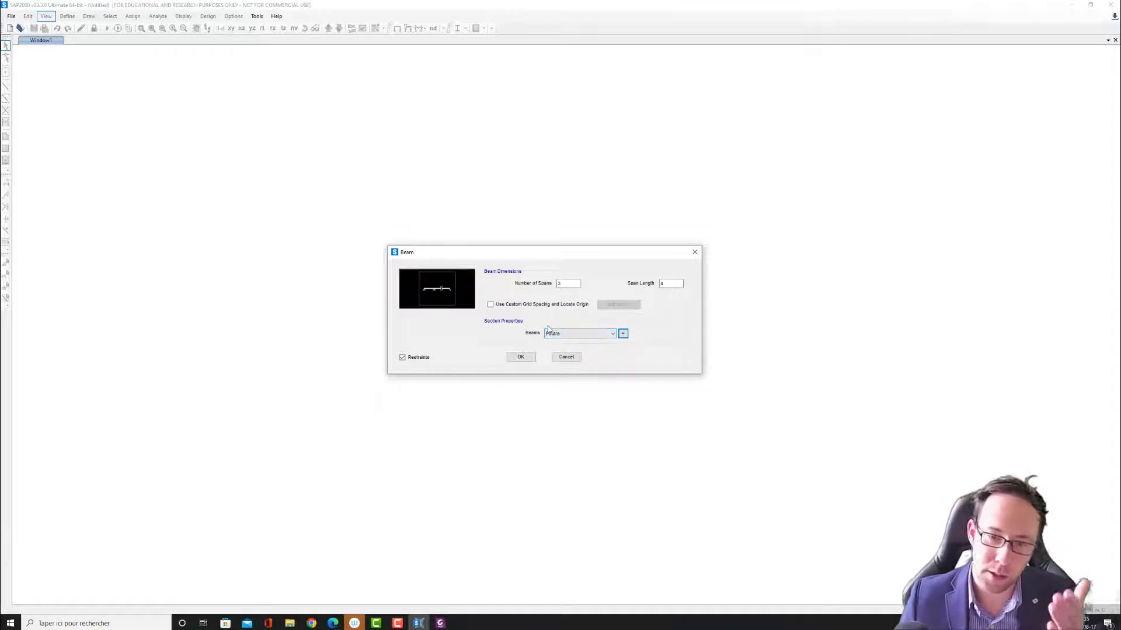
Generate the three-span beam model and close the 3-D view, keeping only the X-Z plane view.
click(522, 357)
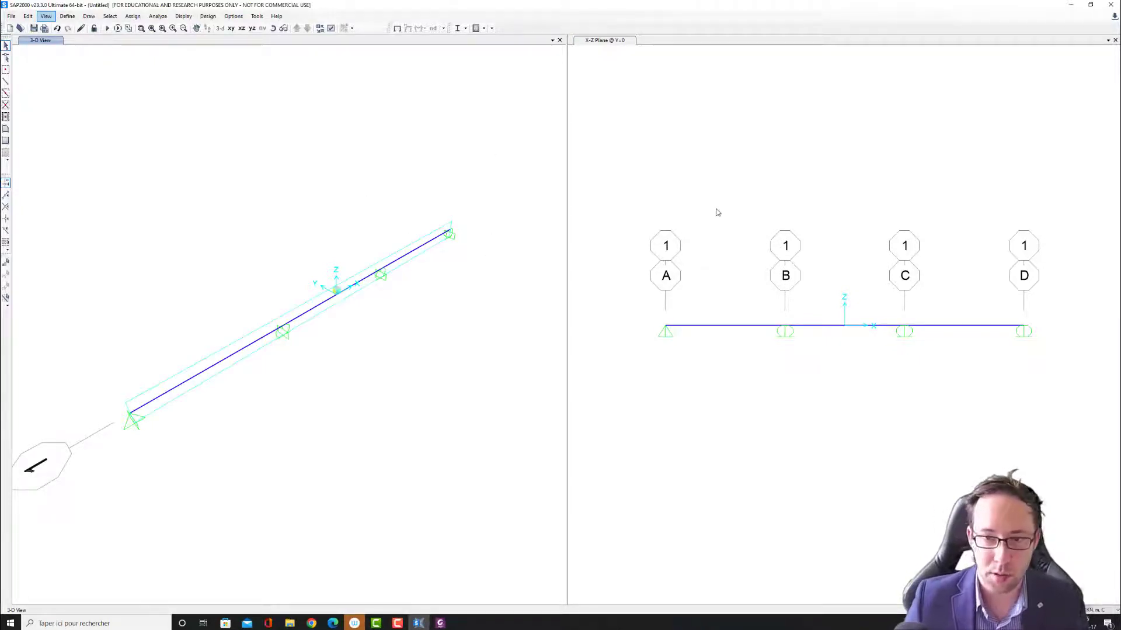
click(560, 41)
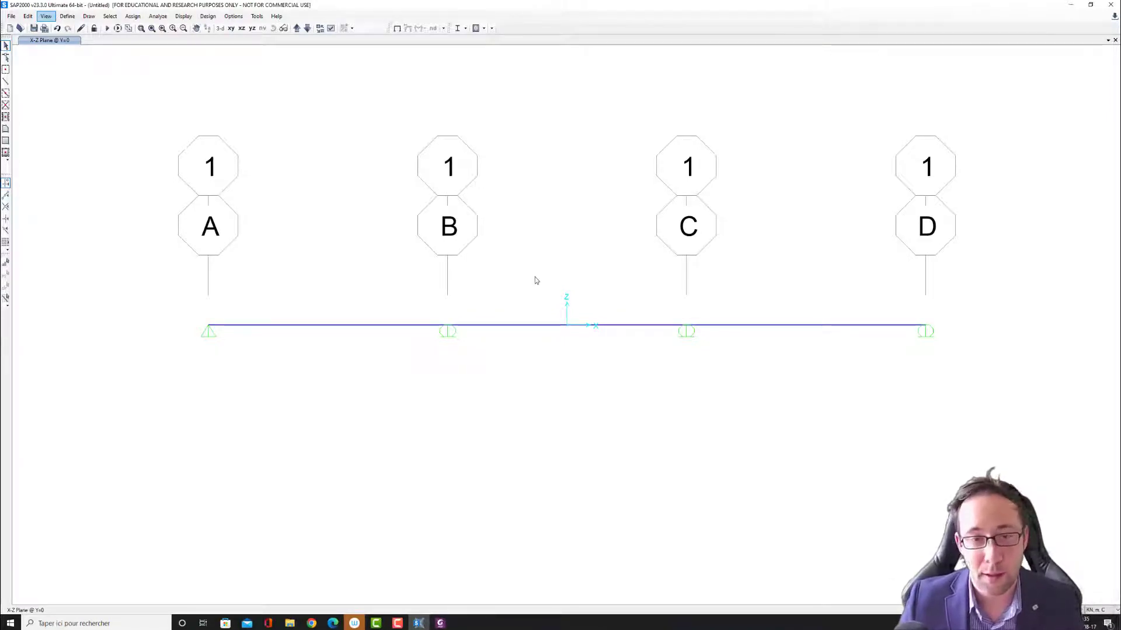
Window-select the joint at C, the joint at A, and the whole beam in turn, clearing each selection.
scroll(545, 260, down, 2)
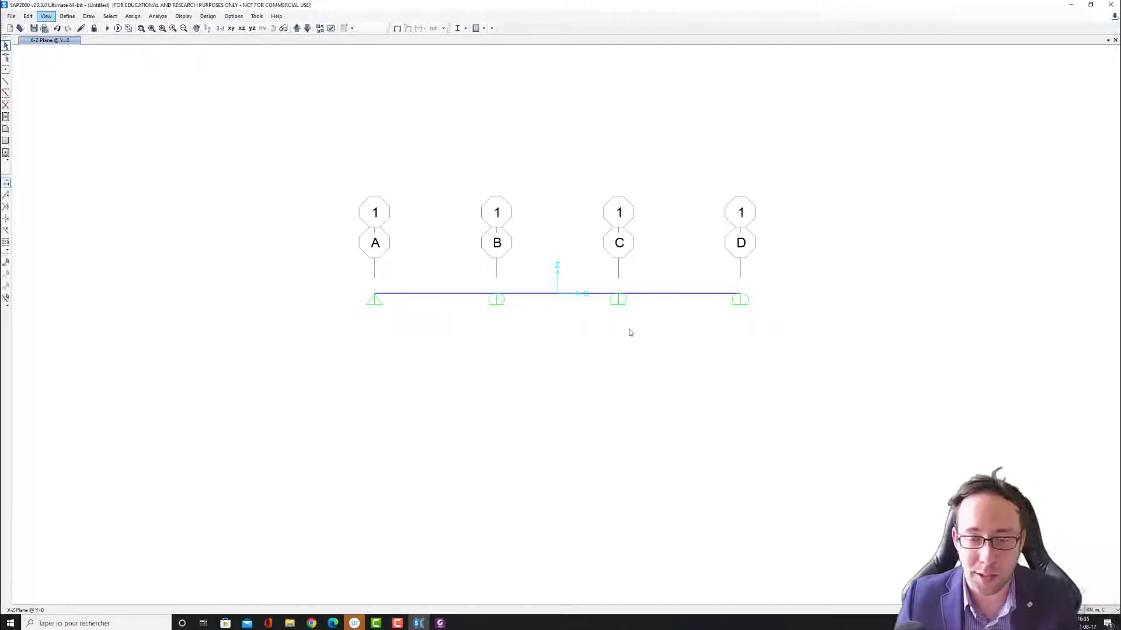
drag(593, 270, 665, 356)
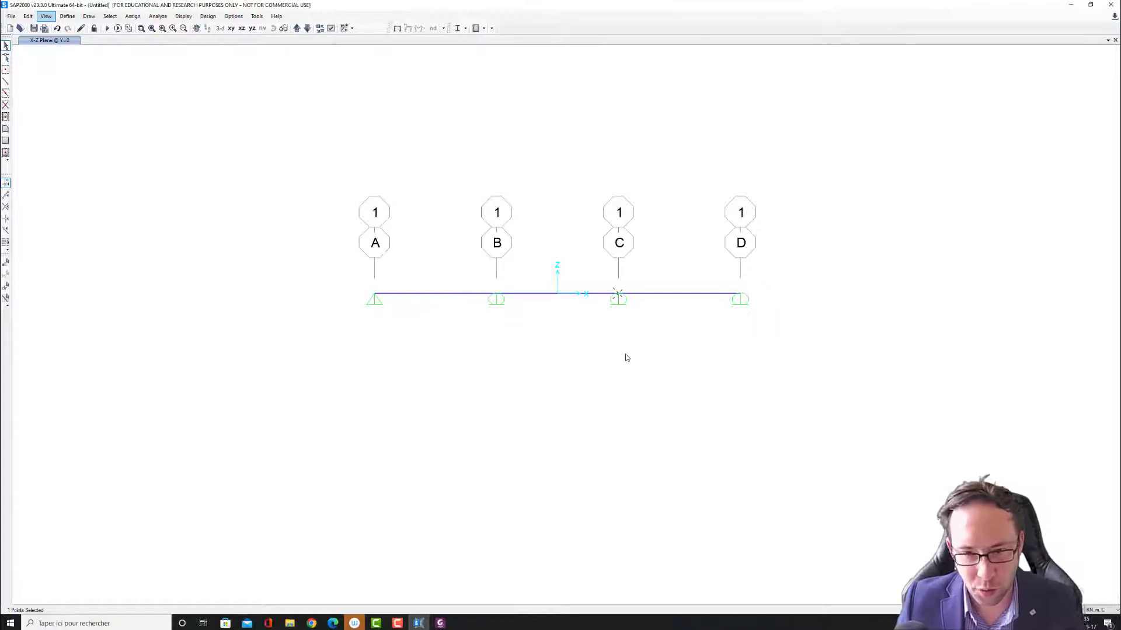
key(ctrl+q)
drag(336, 248, 459, 373)
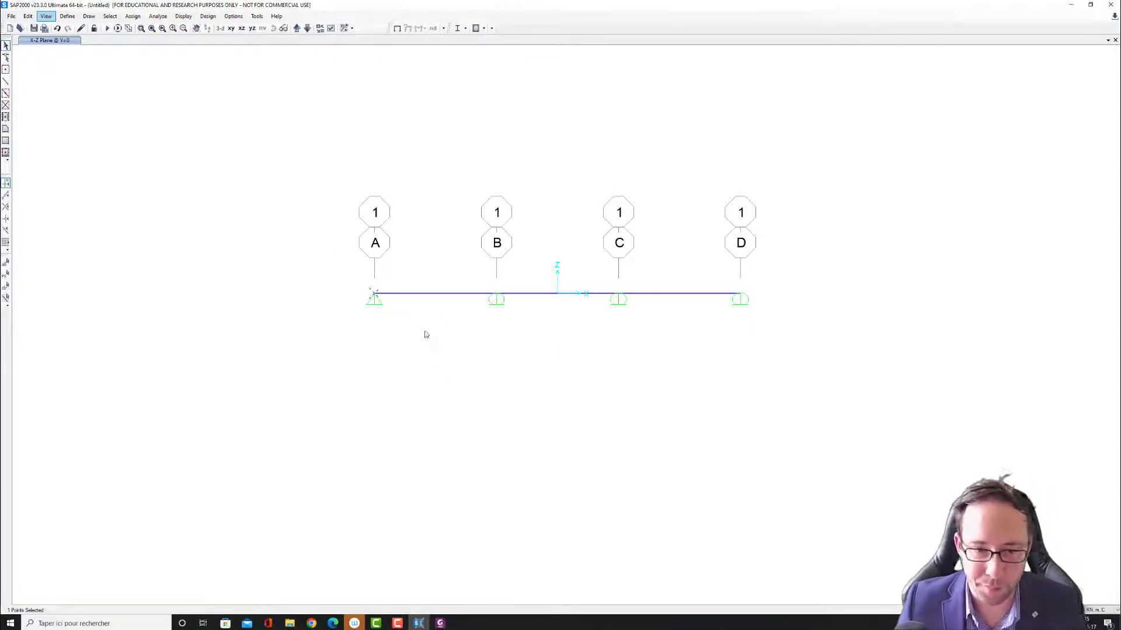
key(ctrl+q)
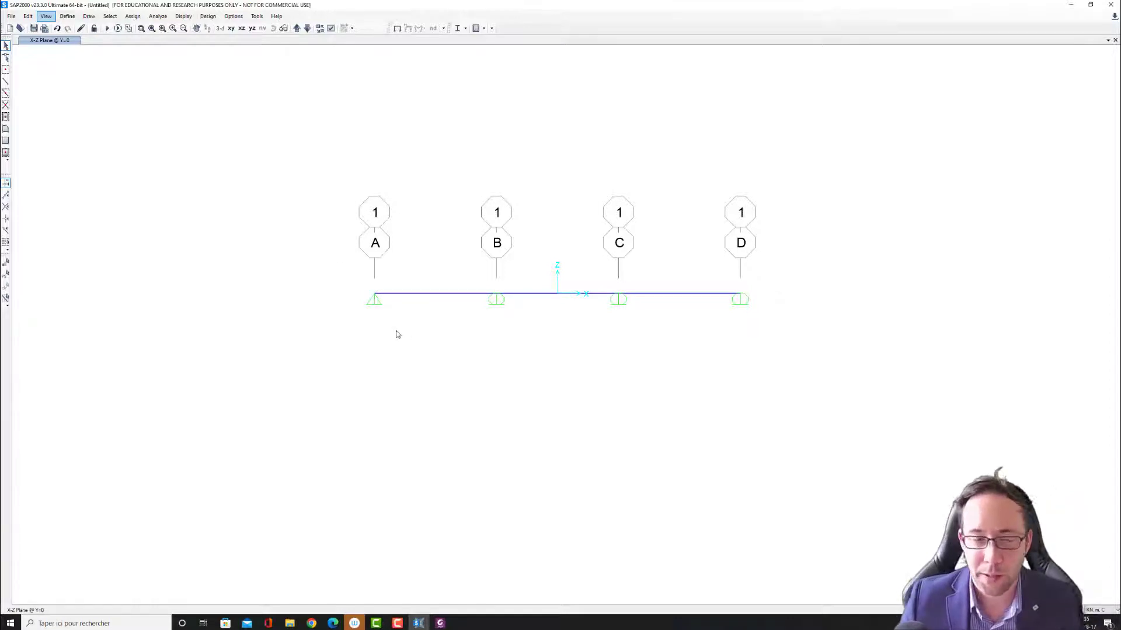
drag(273, 165, 805, 378)
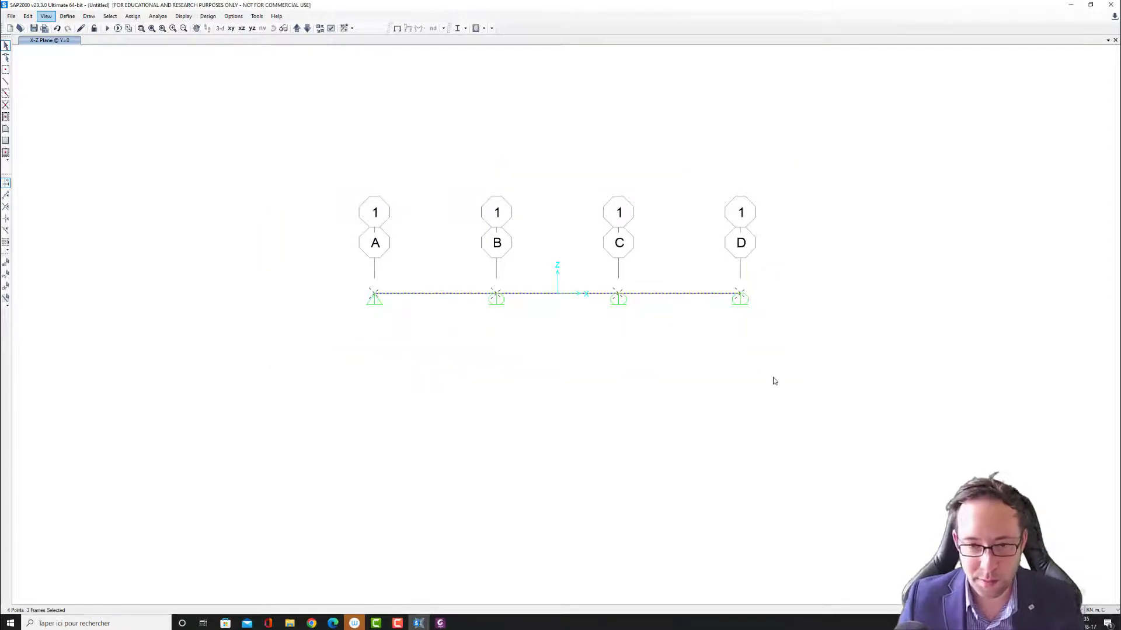
key(Escape)
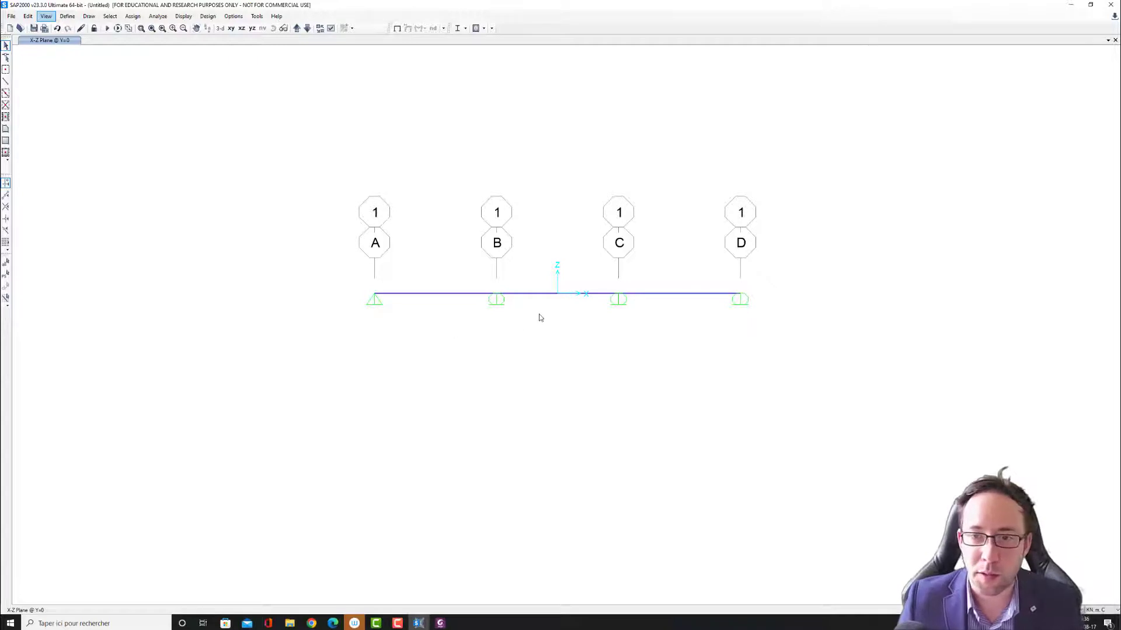
Window-select span A–B with its end joints, clear it, and select only that span's frame with a crossing selection.
scroll(539, 317, up, 2)
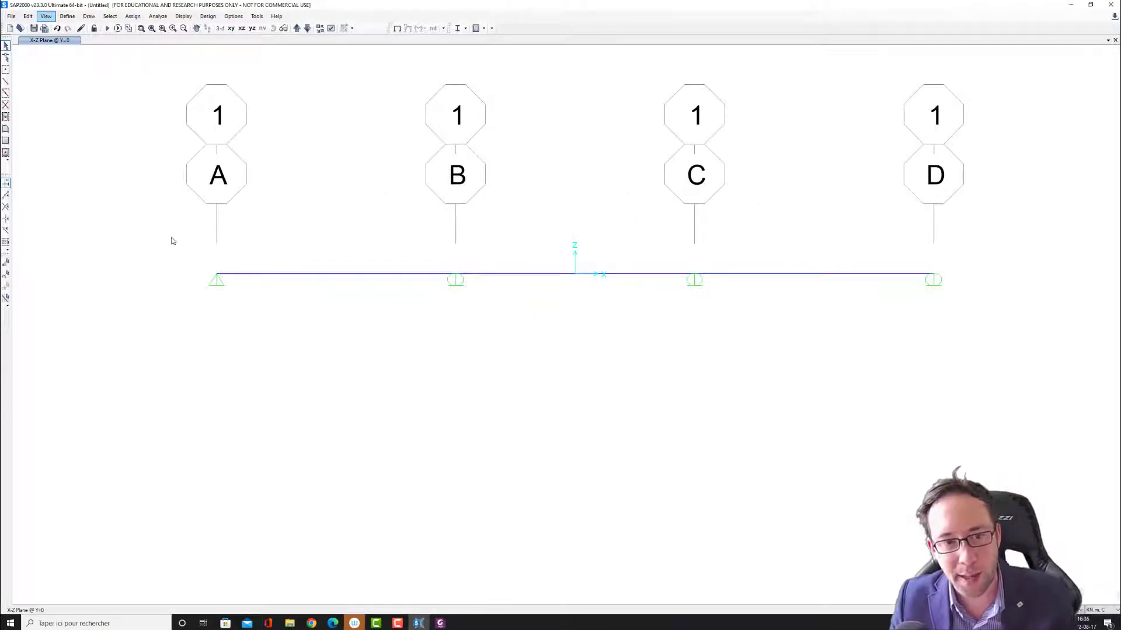
drag(170, 225, 500, 352)
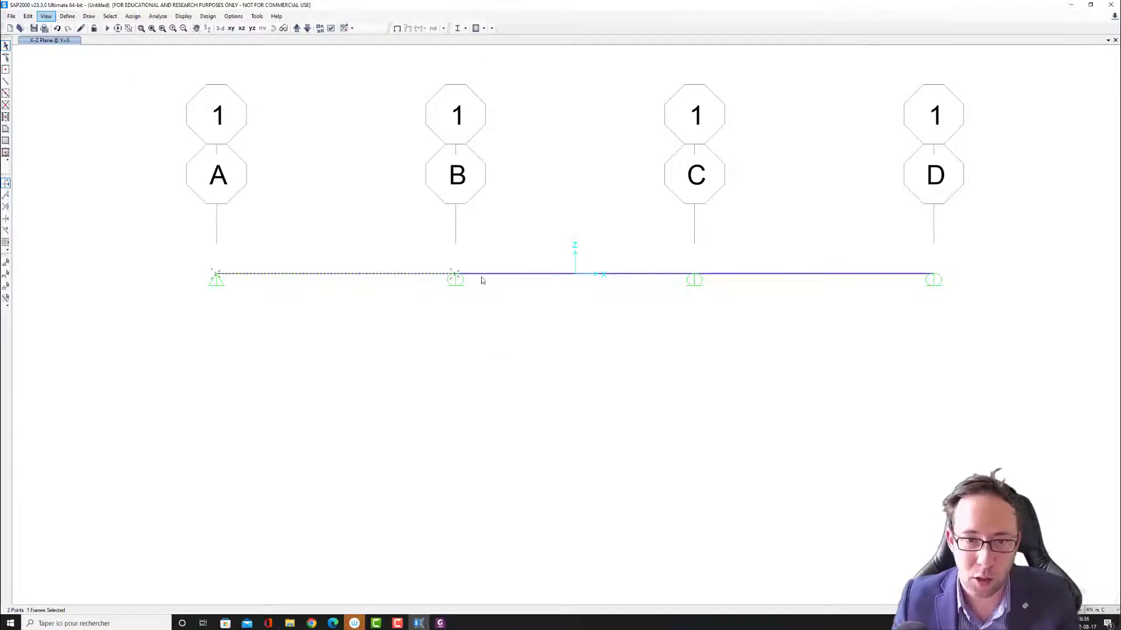
key(ctrl+q)
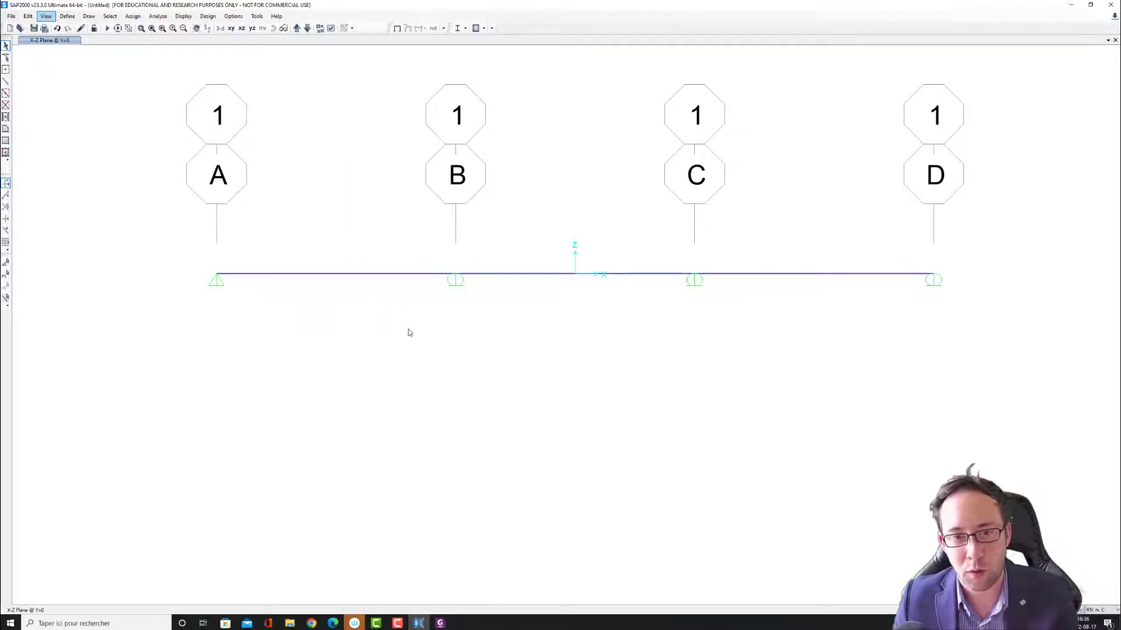
drag(410, 332, 282, 237)
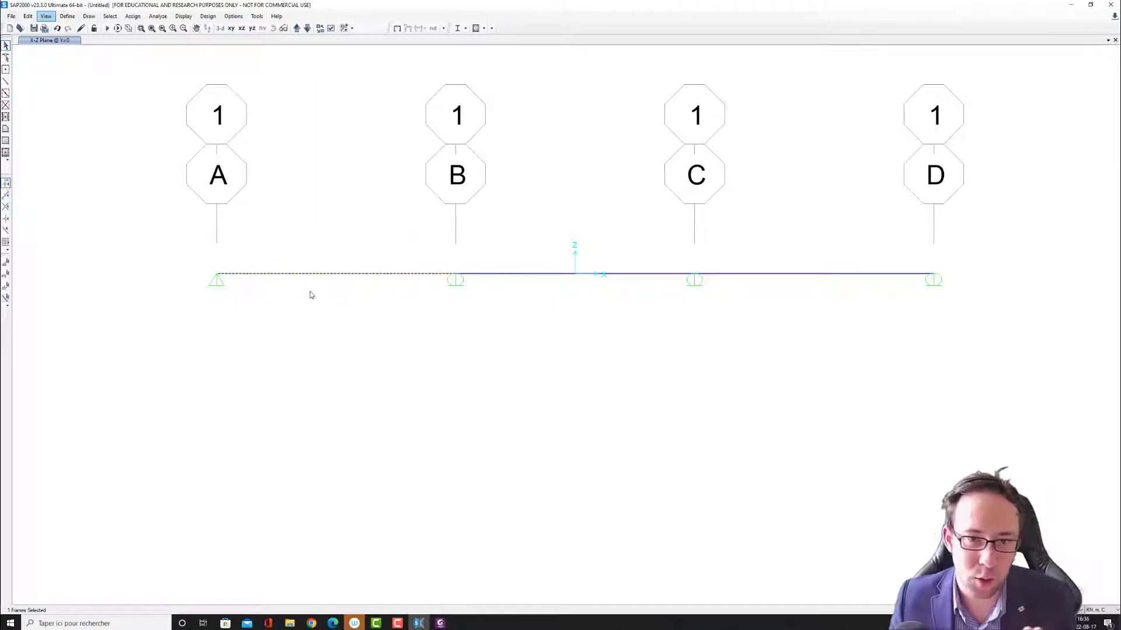
Delete all three beam frames together with their joints and supports, keeping only the grid.
click(259, 283)
drag(103, 128, 935, 361)
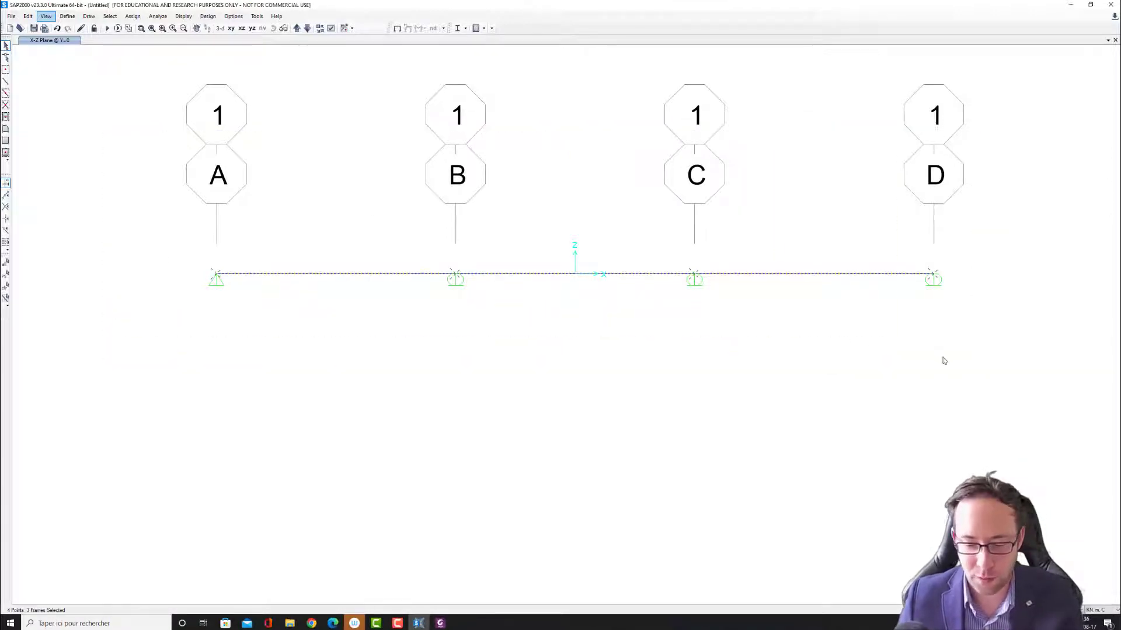
key(Delete)
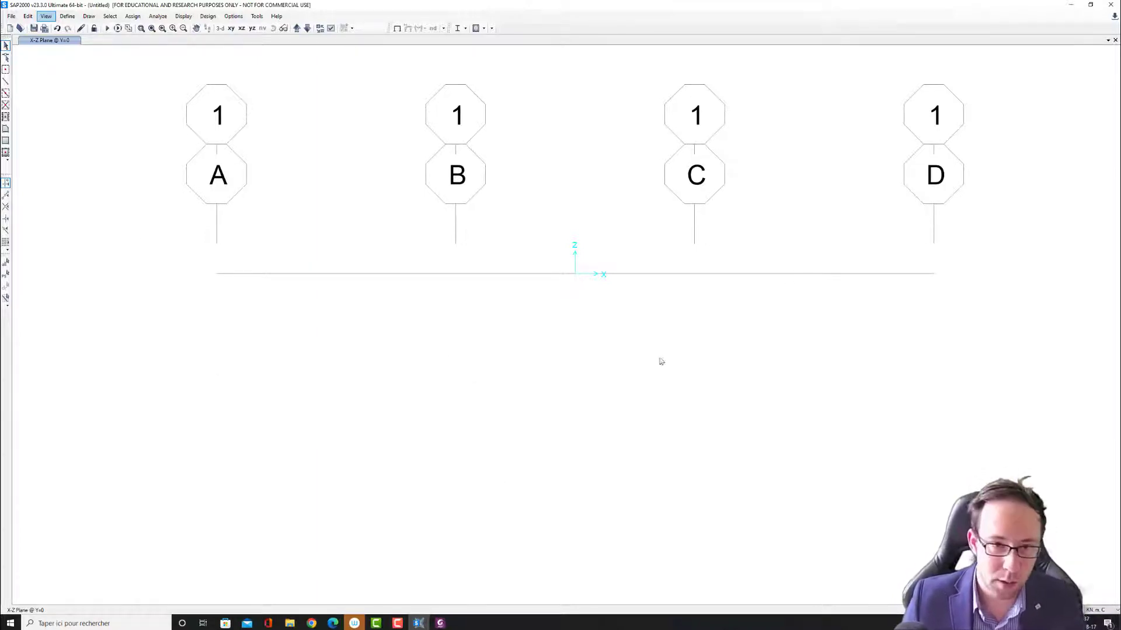
Examine the X, Y and Z grid data of the GLOBAL system and close it without changes.
right_click(298, 404)
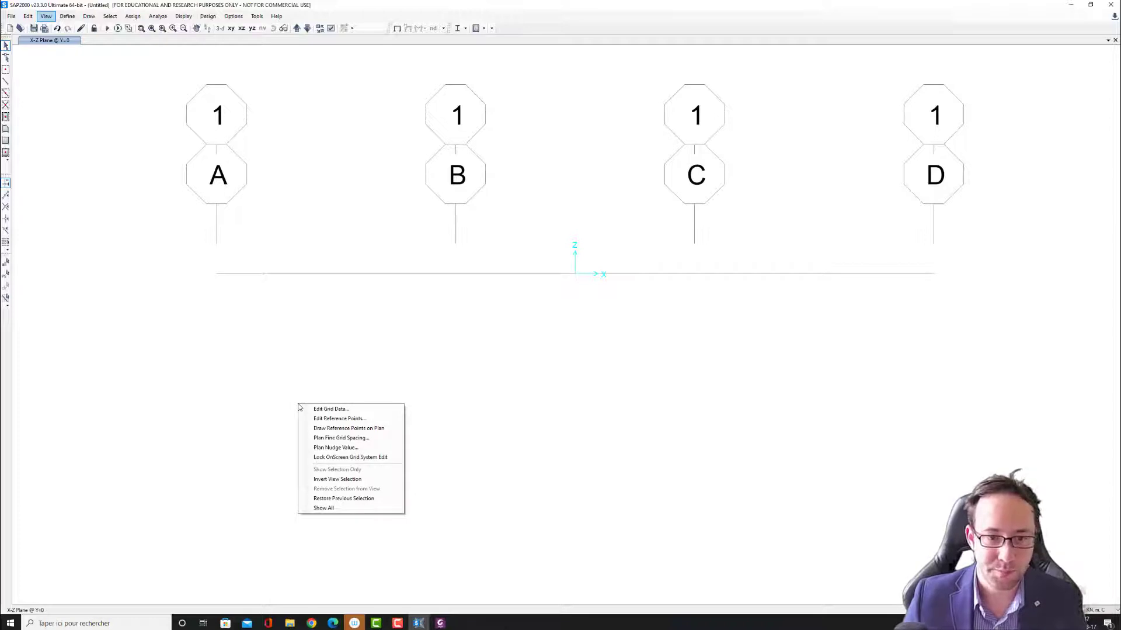
click(338, 409)
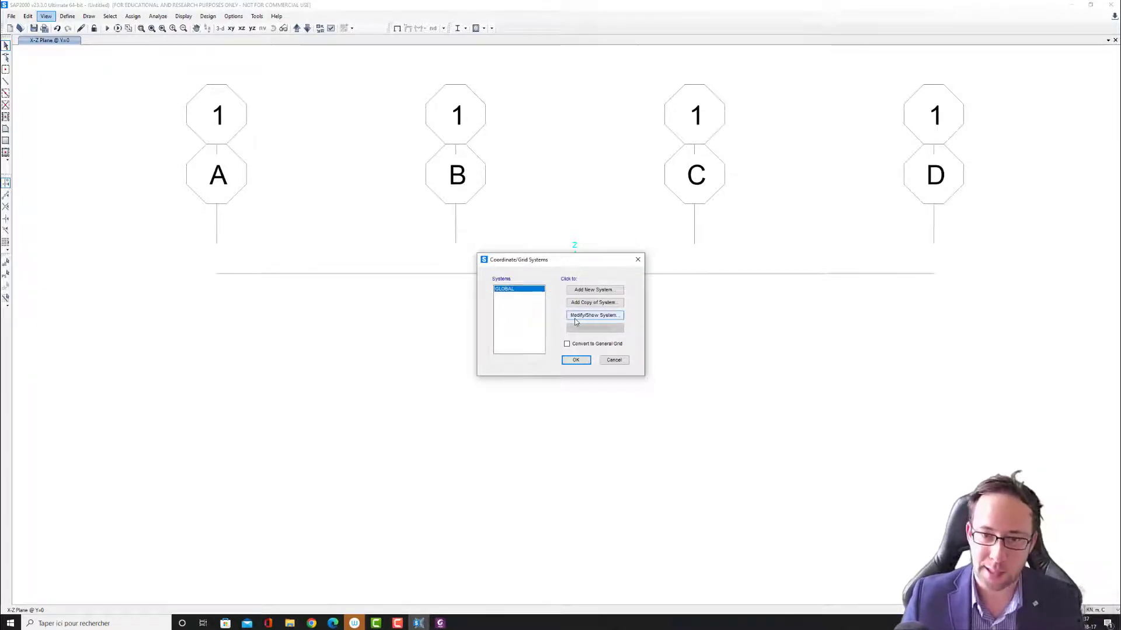
click(600, 316)
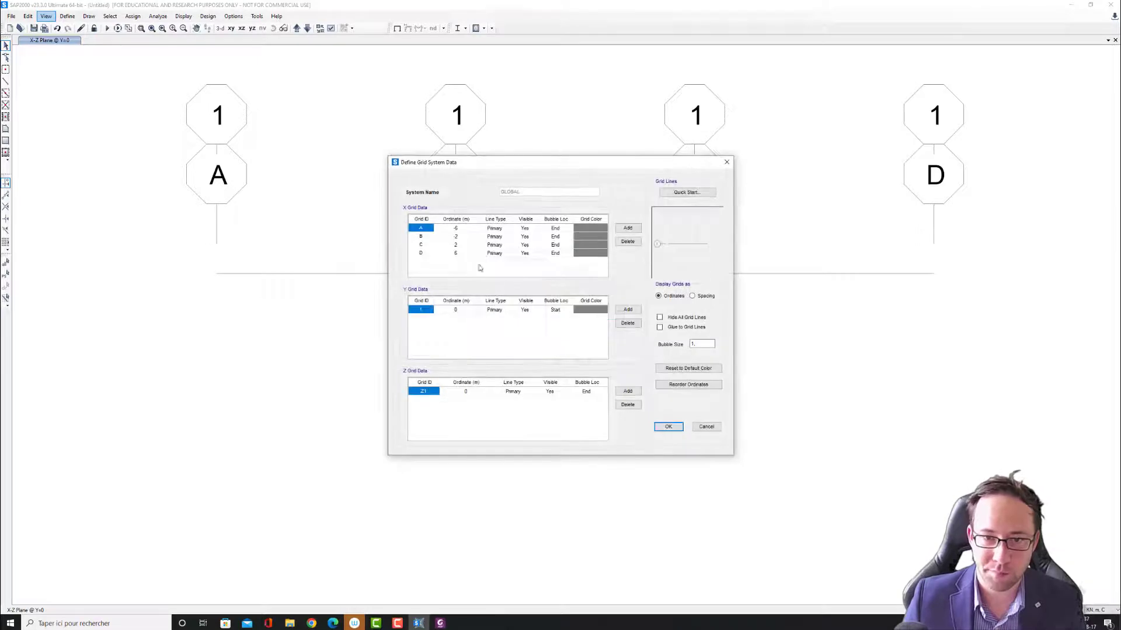
click(461, 229)
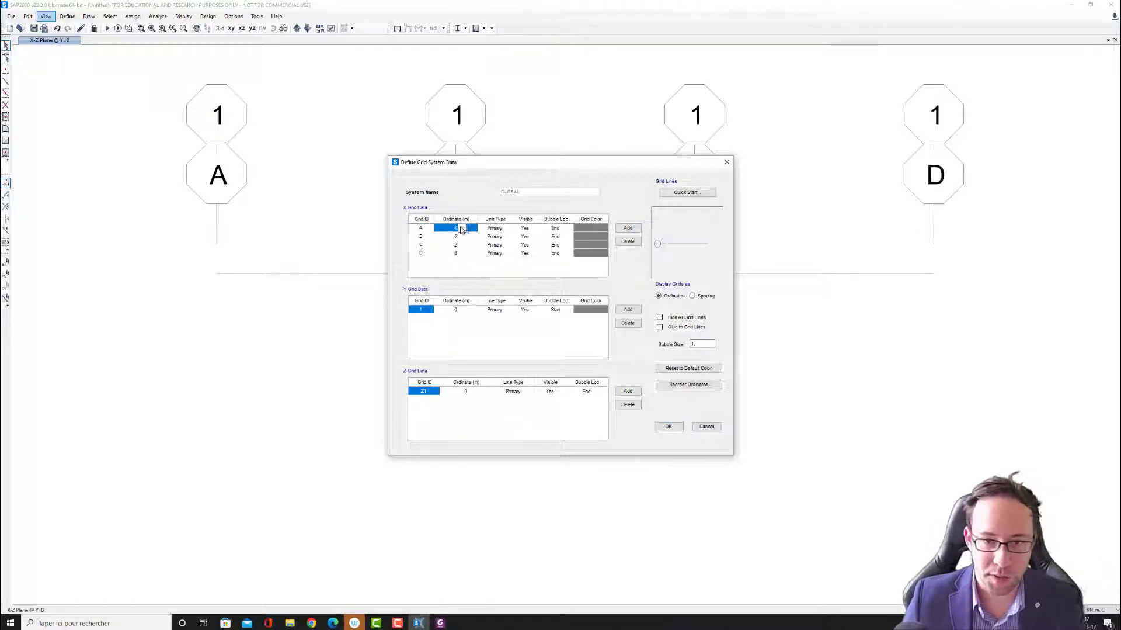
click(728, 162)
click(640, 259)
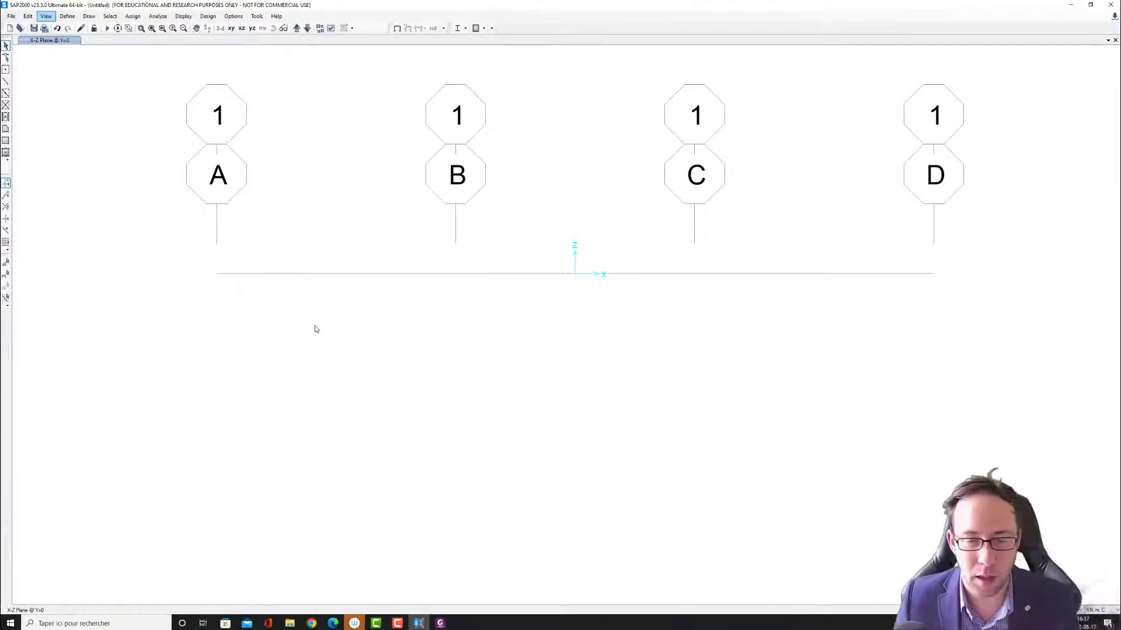
Set the GLOBAL grid's X ordinates to A = 0, B = 4, C = 8 and D = 12 m, and accept the grid.
right_click(477, 323)
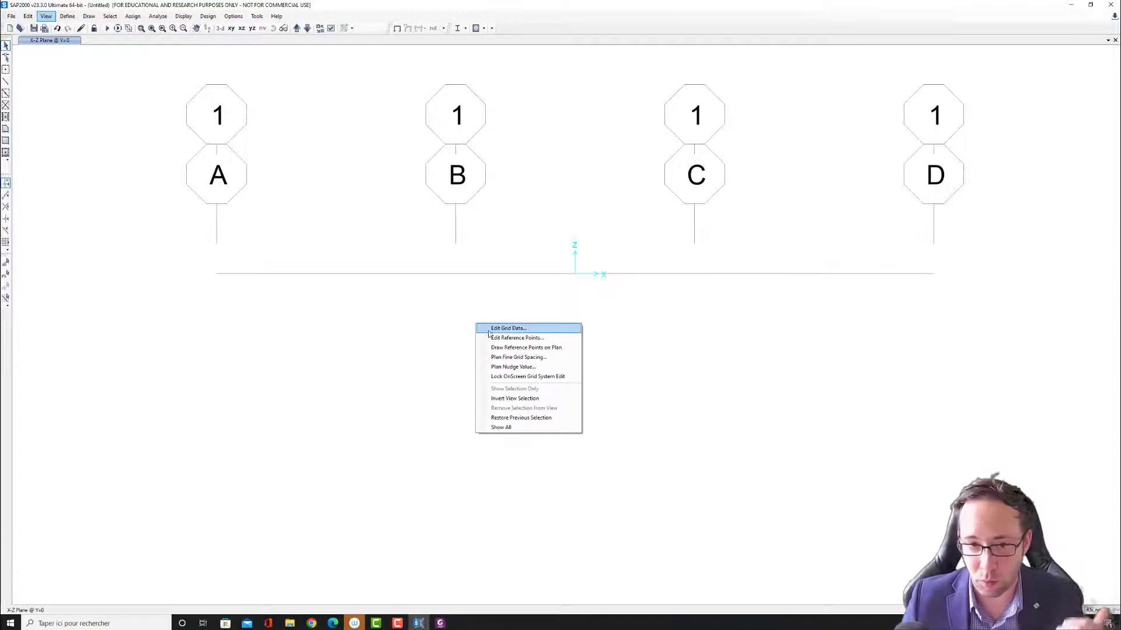
click(500, 330)
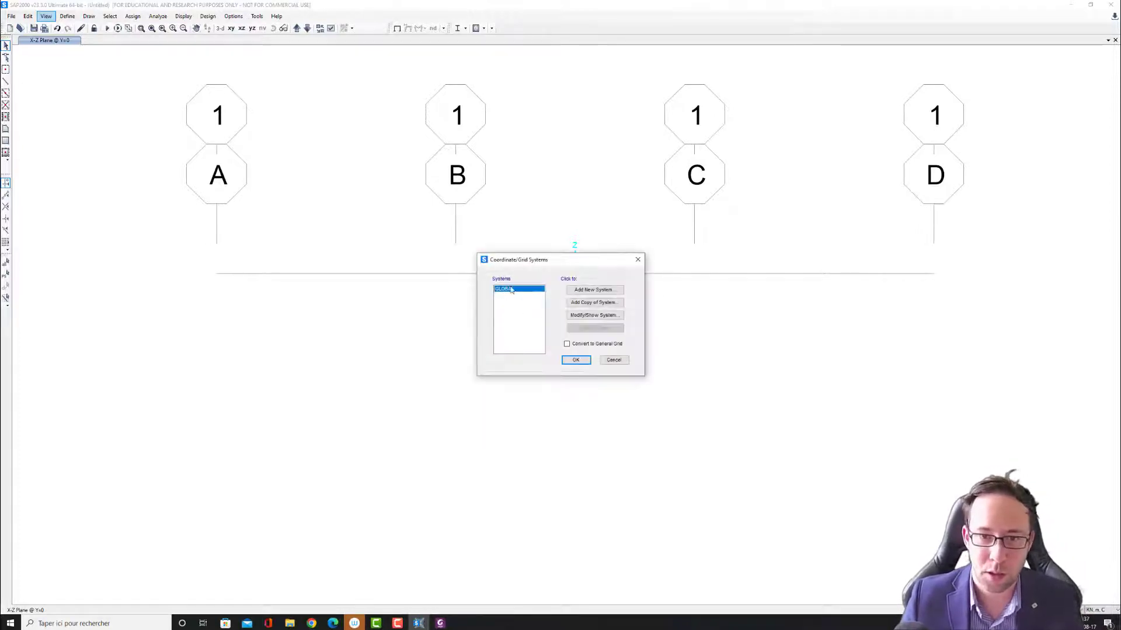
click(594, 315)
click(458, 229)
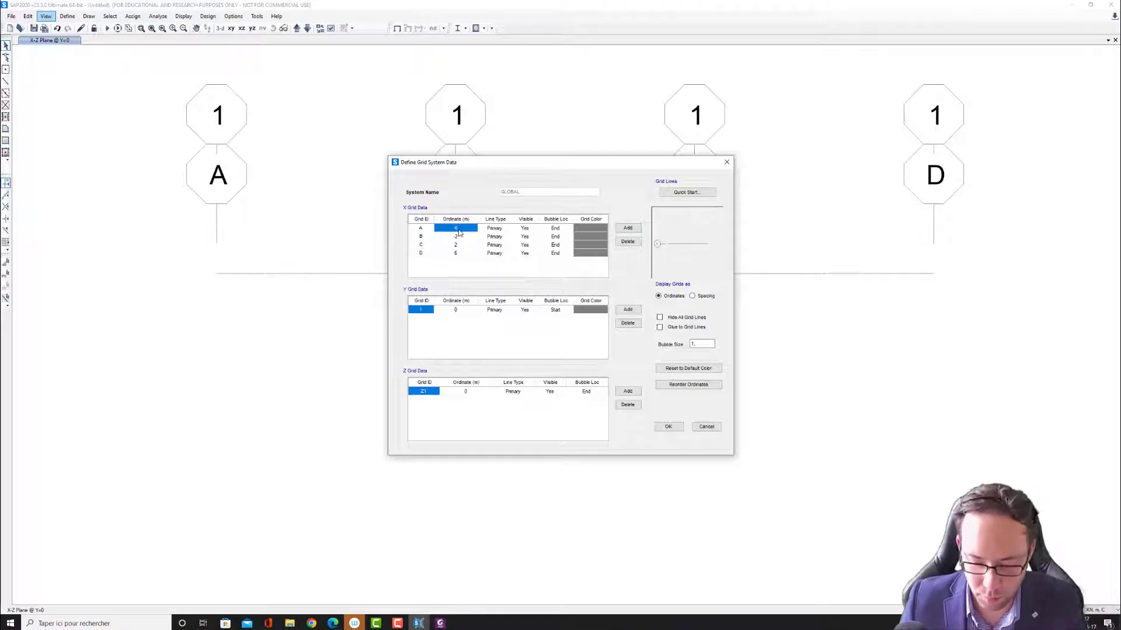
text(0)
click(460, 236)
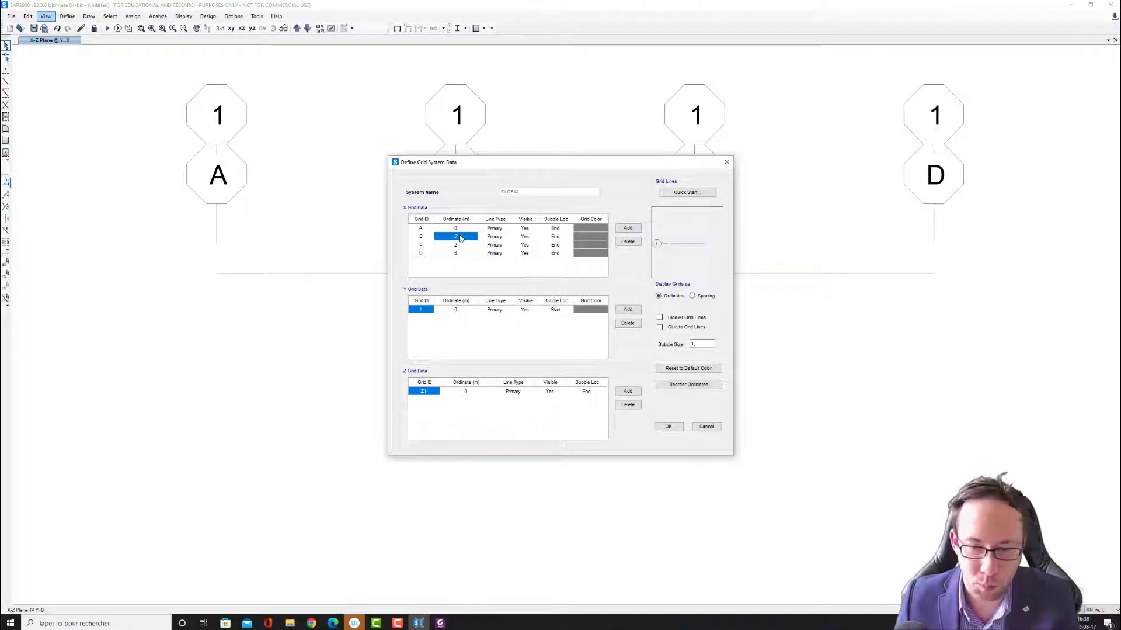
text(4)
click(461, 245)
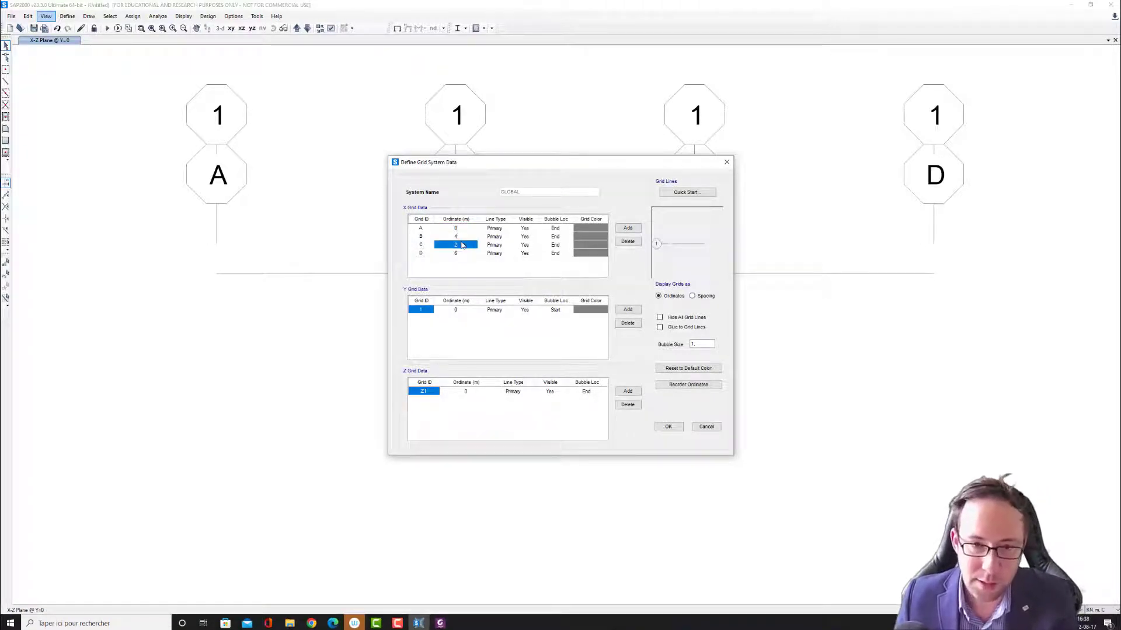
text(8)
click(462, 254)
text(12)
click(461, 245)
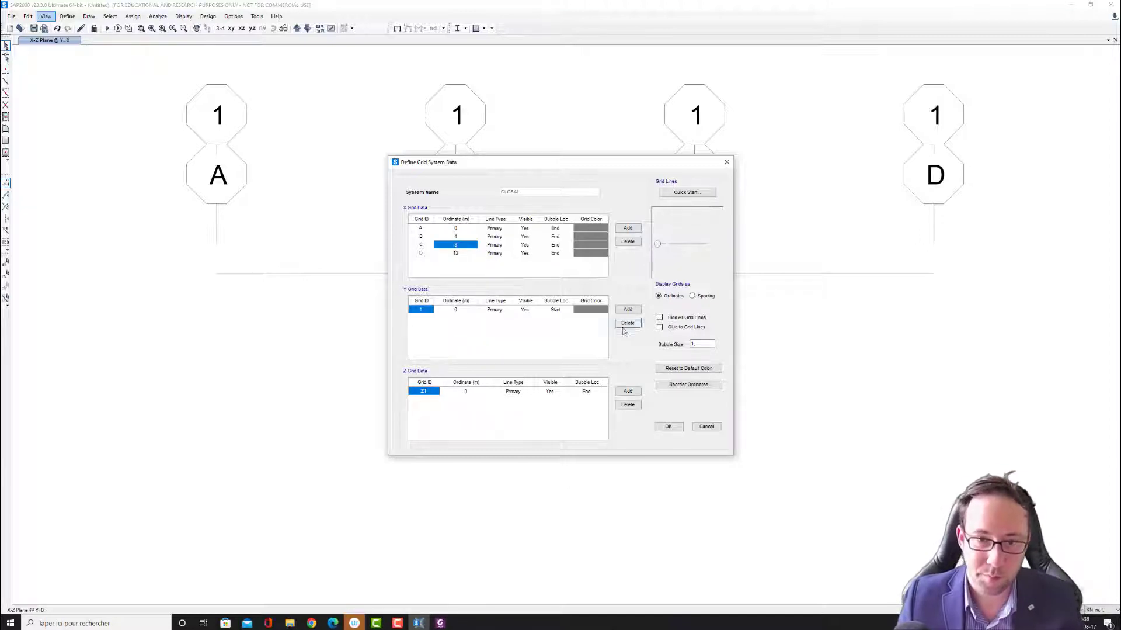
click(669, 427)
click(579, 362)
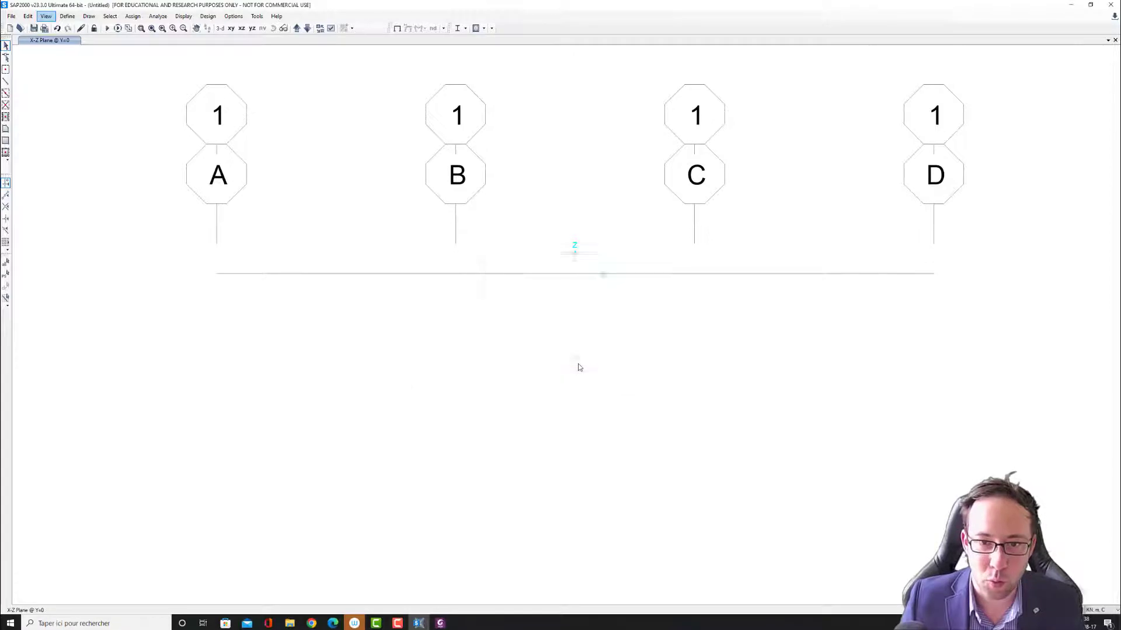
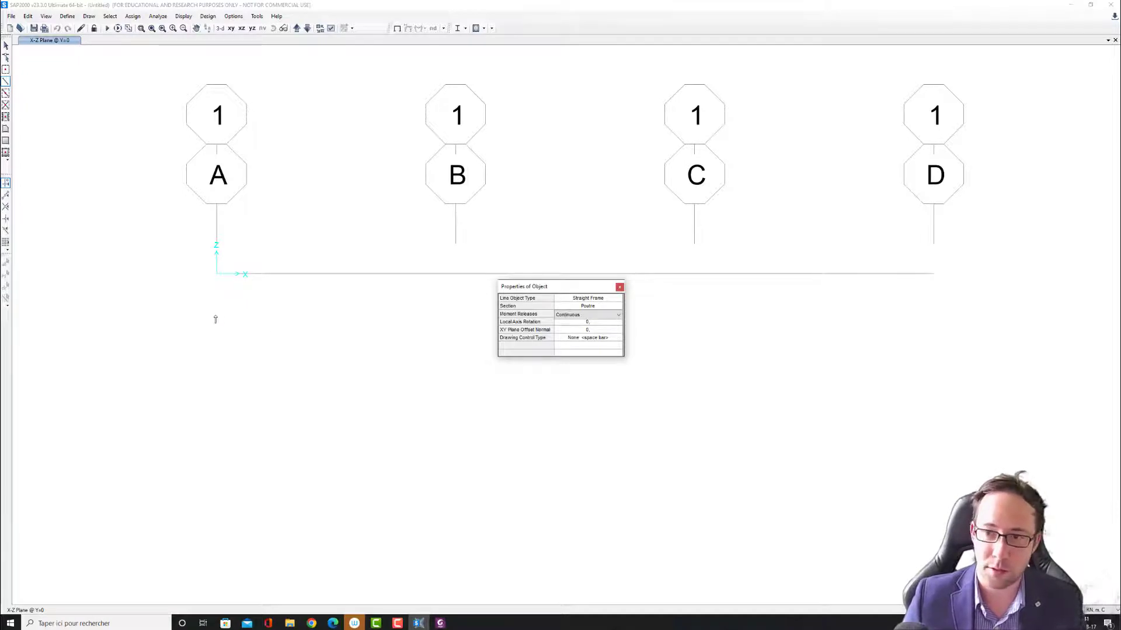
Draw a single straight Poutre frame from grid point A to grid point D, and delete it.
click(216, 274)
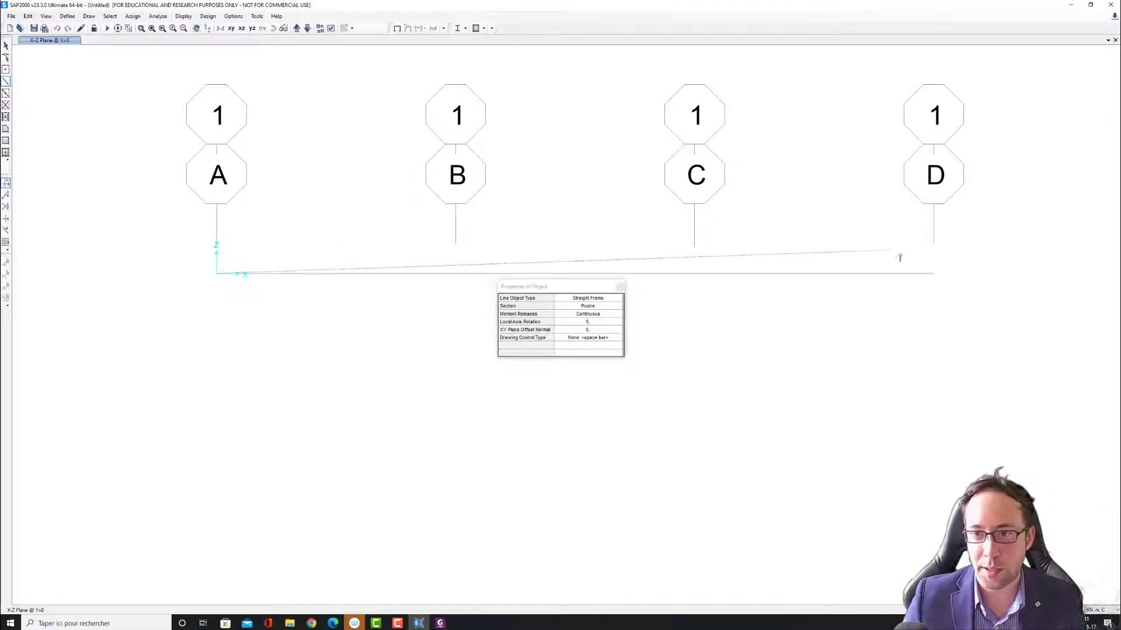
click(934, 273)
key(Escape)
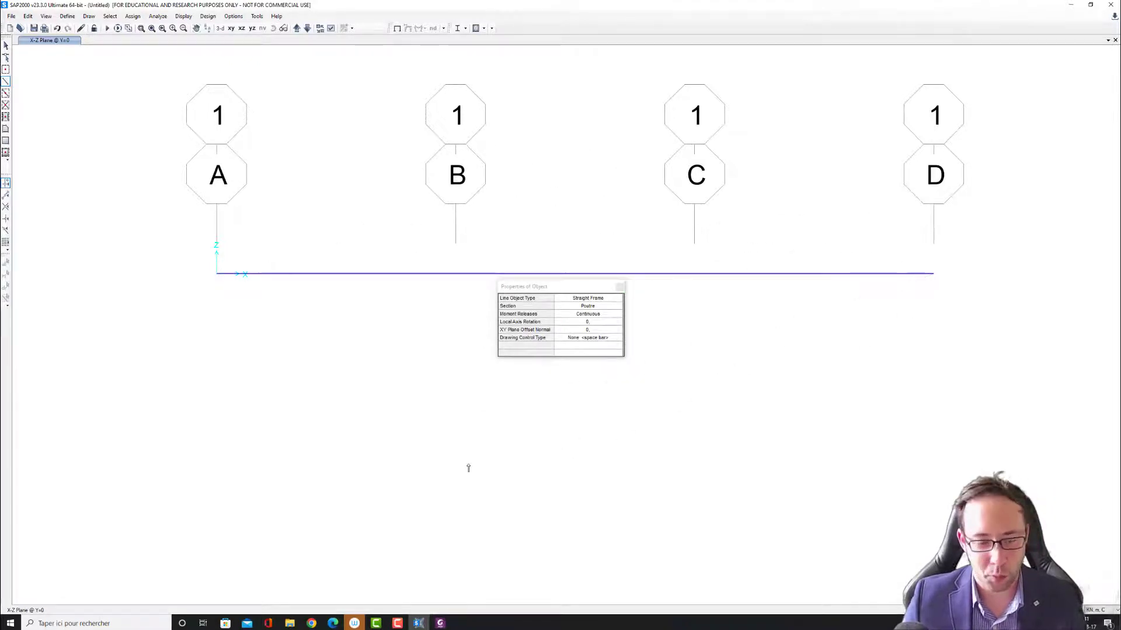
key(Escape)
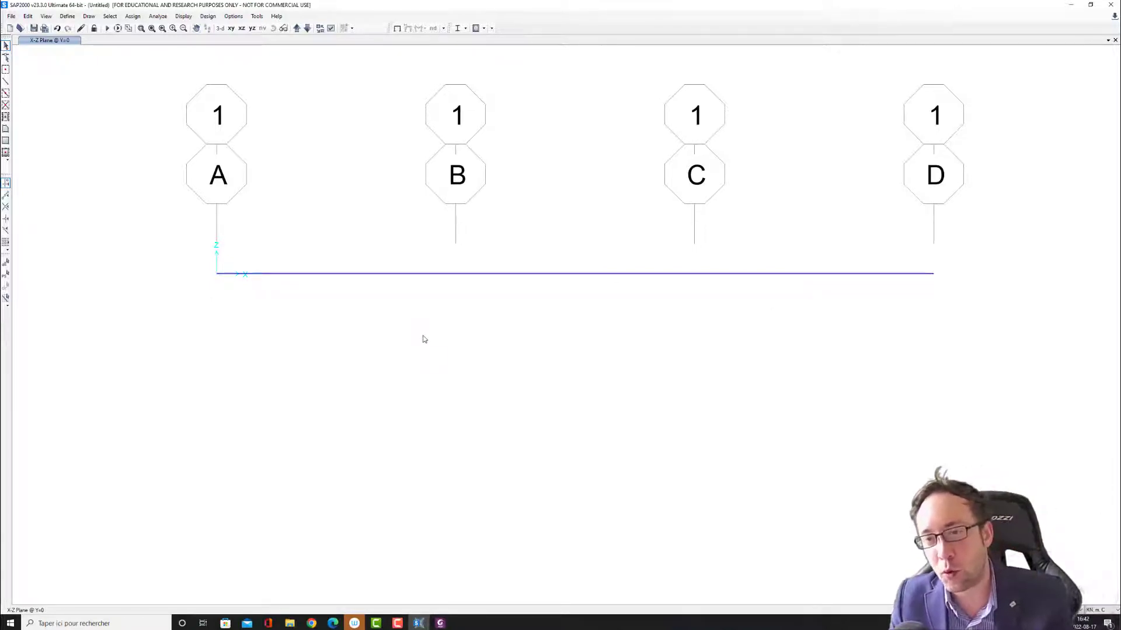
drag(112, 135, 1006, 416)
key(Delete)
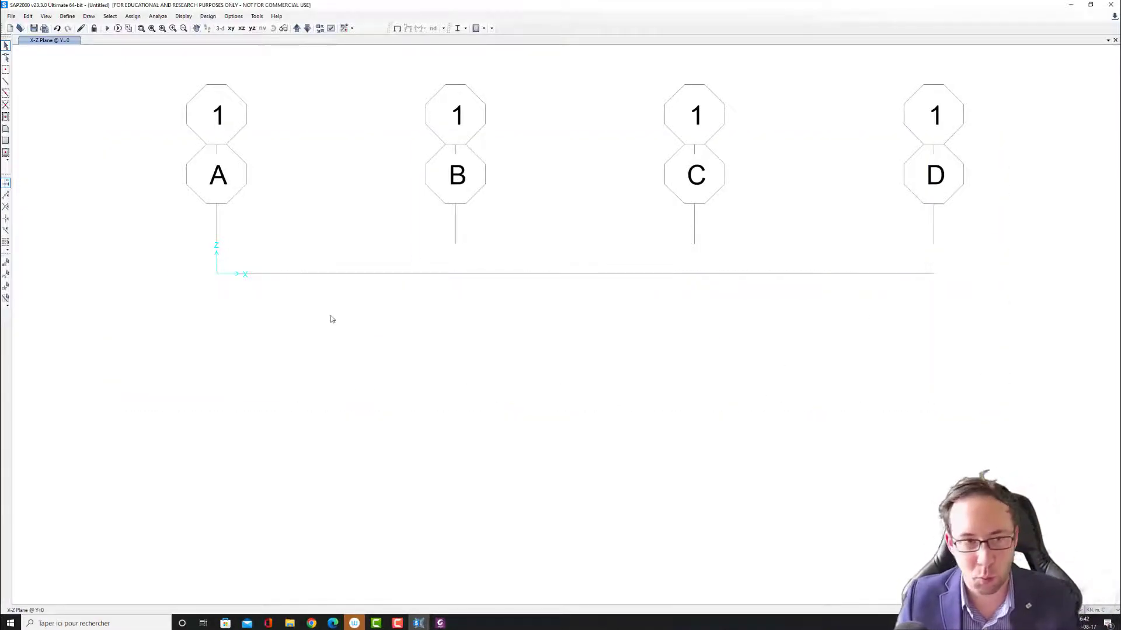
Draw three consecutive straight Poutre frames with continuous ends, from grid point A to B, B to C, and C to D.
click(7, 82)
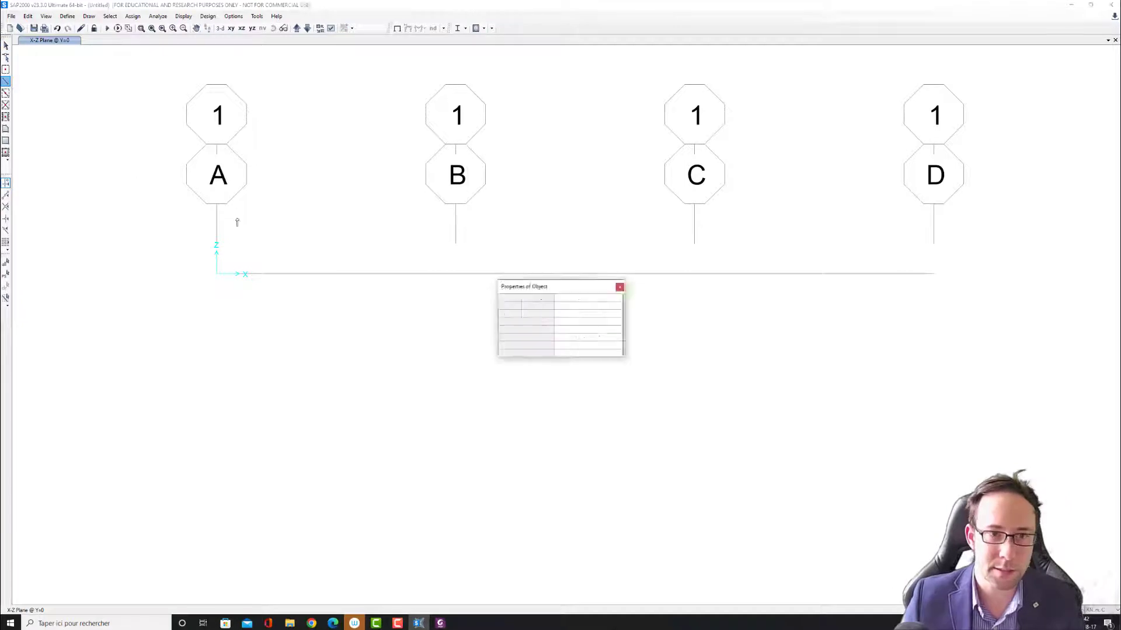
click(217, 273)
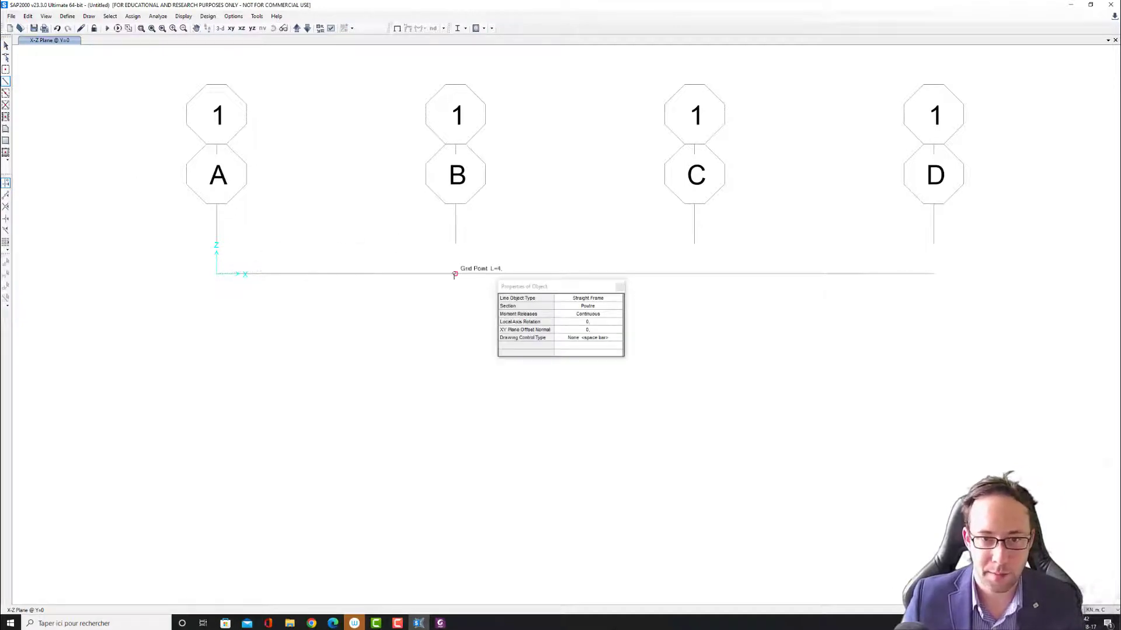
click(456, 272)
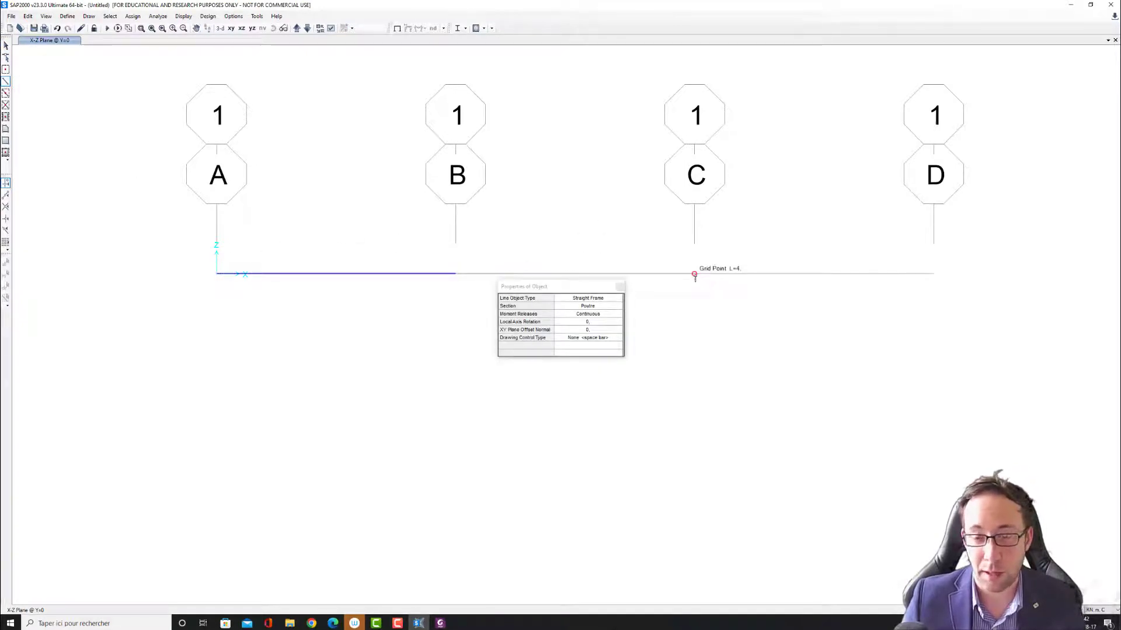
click(695, 273)
click(934, 273)
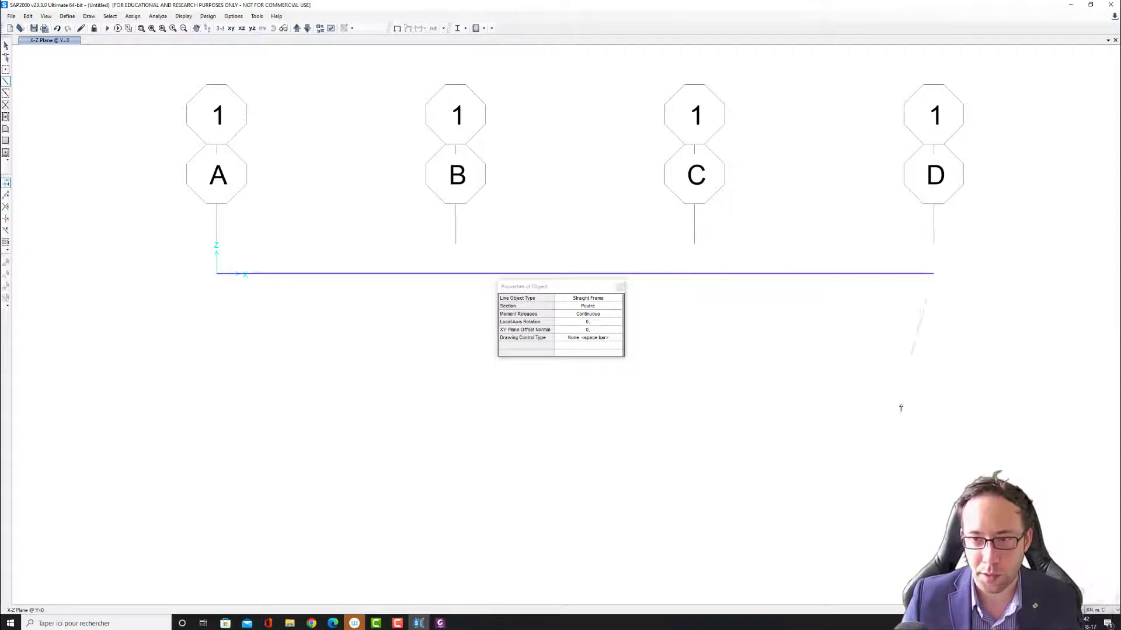
key(Escape)
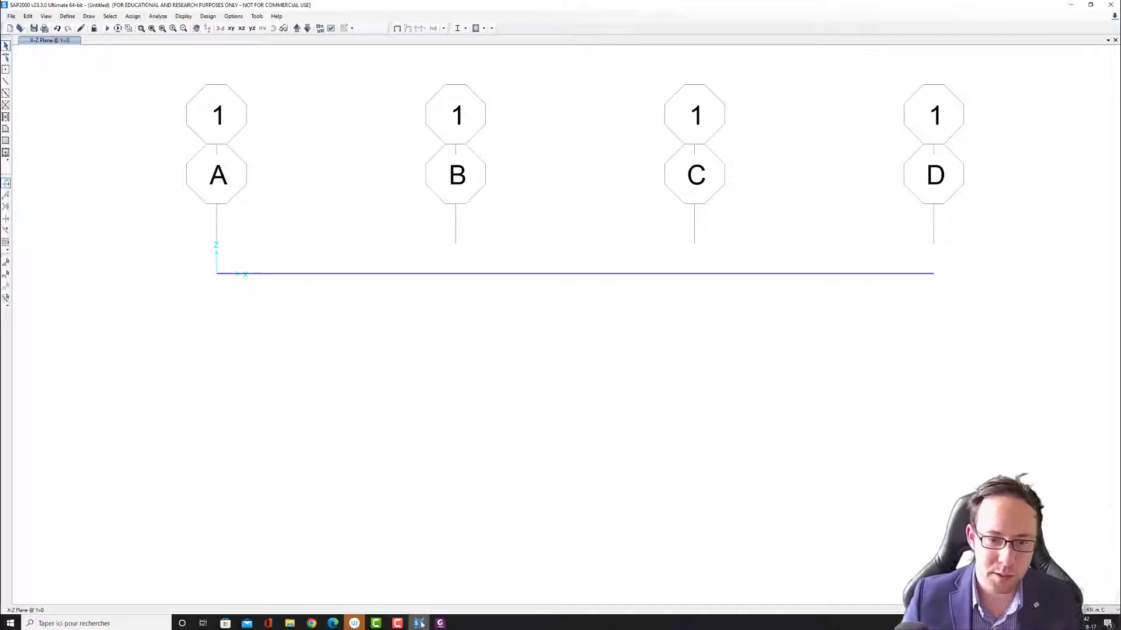
Switch to the exercise PDF in Foxit PhantomPDF and examine the beam elevation's supports, spans and loads.
click(441, 623)
scroll(564, 295, up, 3)
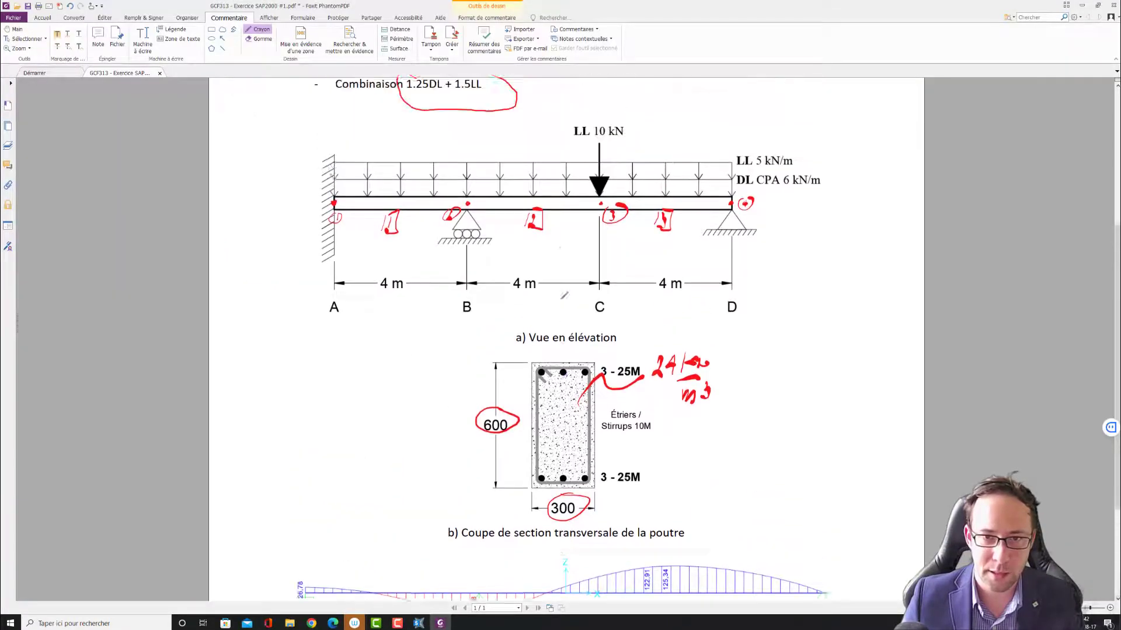
Switch back to SAP2000 and apply a fixed restraint, with all translations and rotations restrained, to the joint at grid point A.
scroll(565, 295, up, 1)
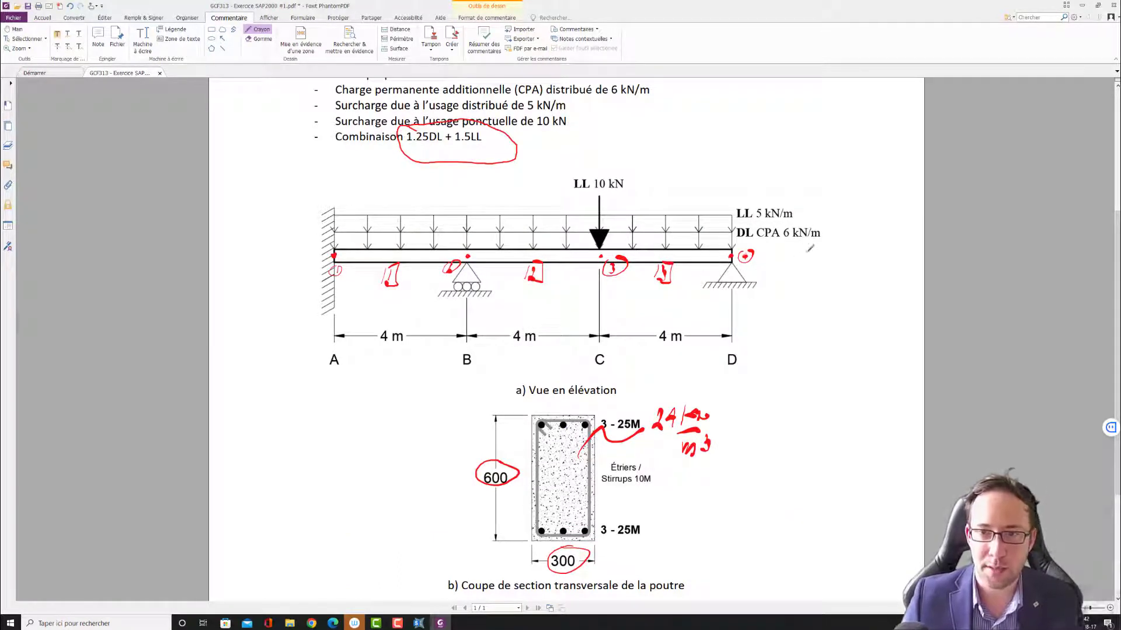
click(1083, 5)
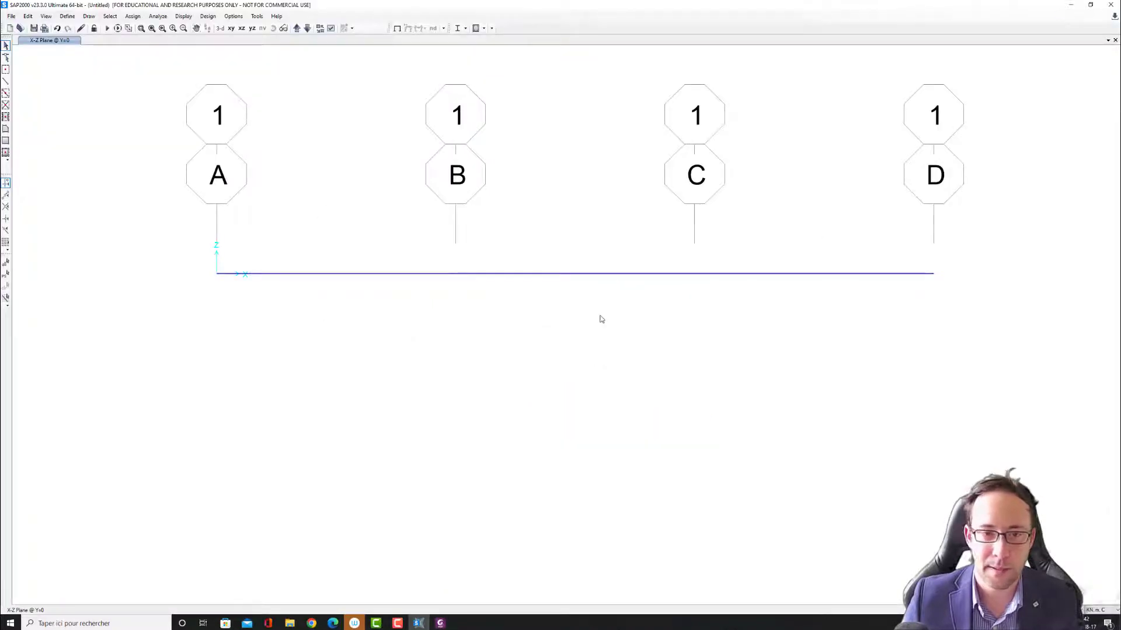
drag(110, 167, 257, 351)
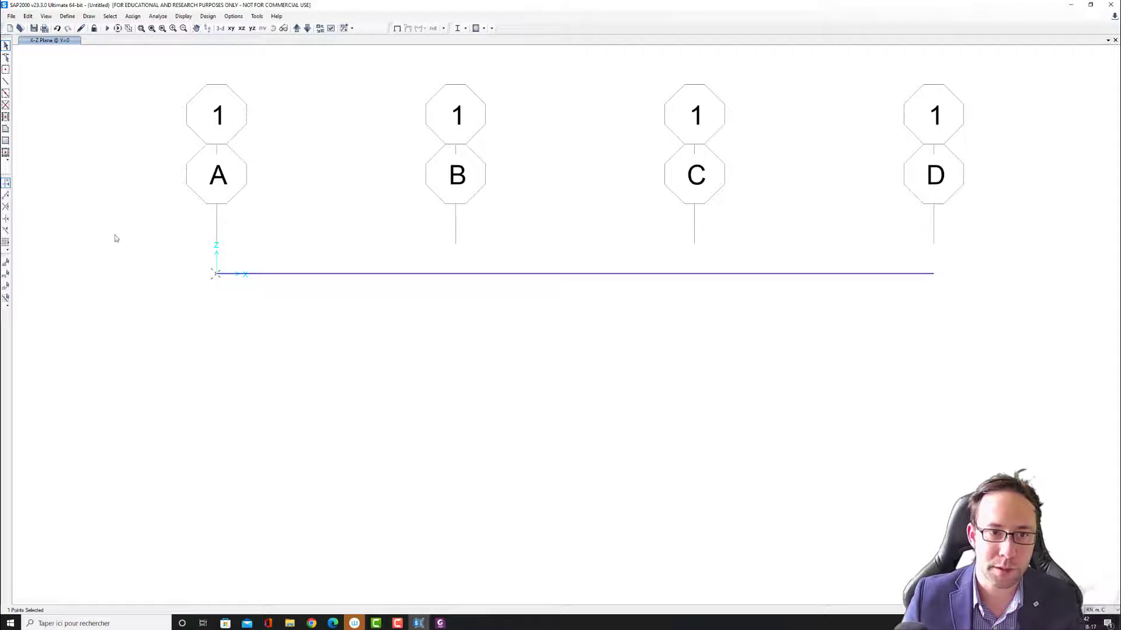
drag(108, 140, 289, 358)
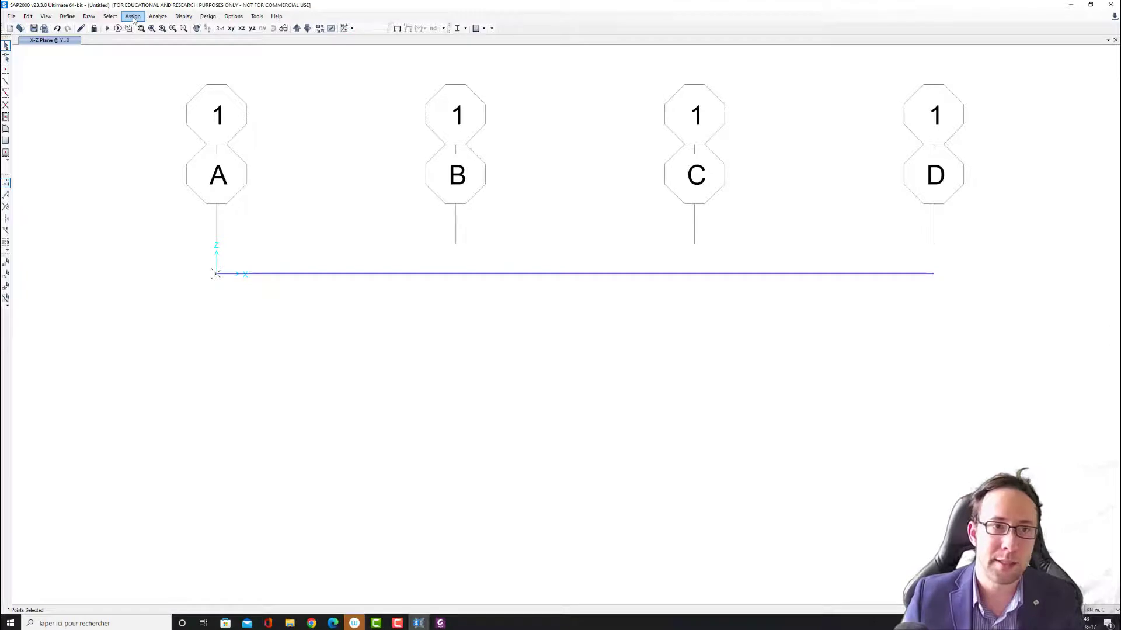
click(133, 17)
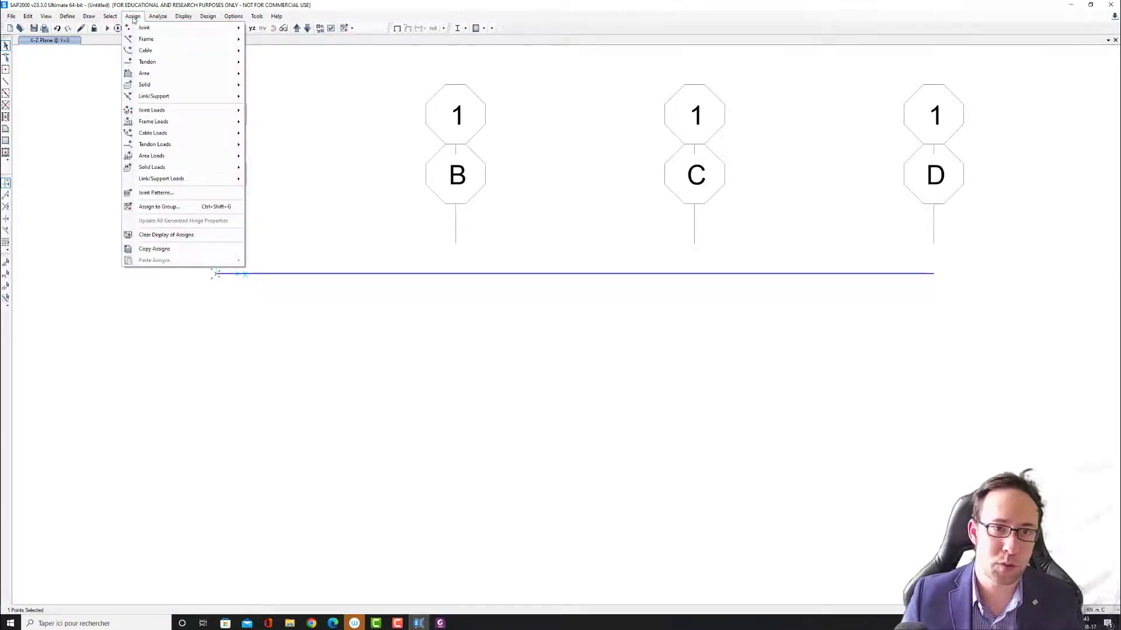
click(134, 17)
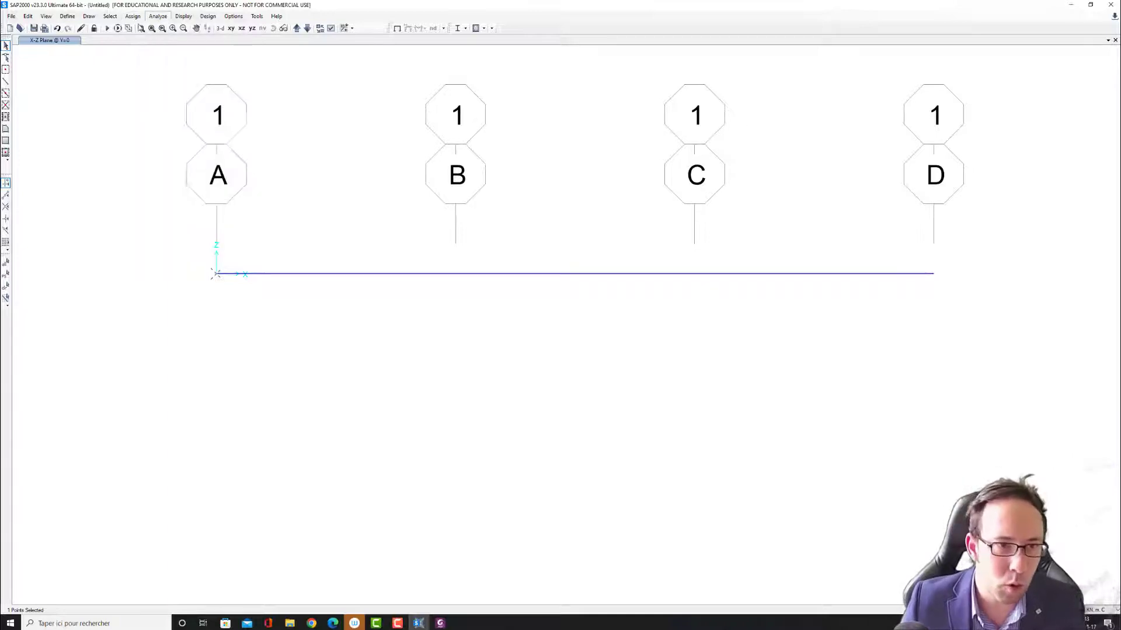
click(110, 16)
mouse_move(129, 17)
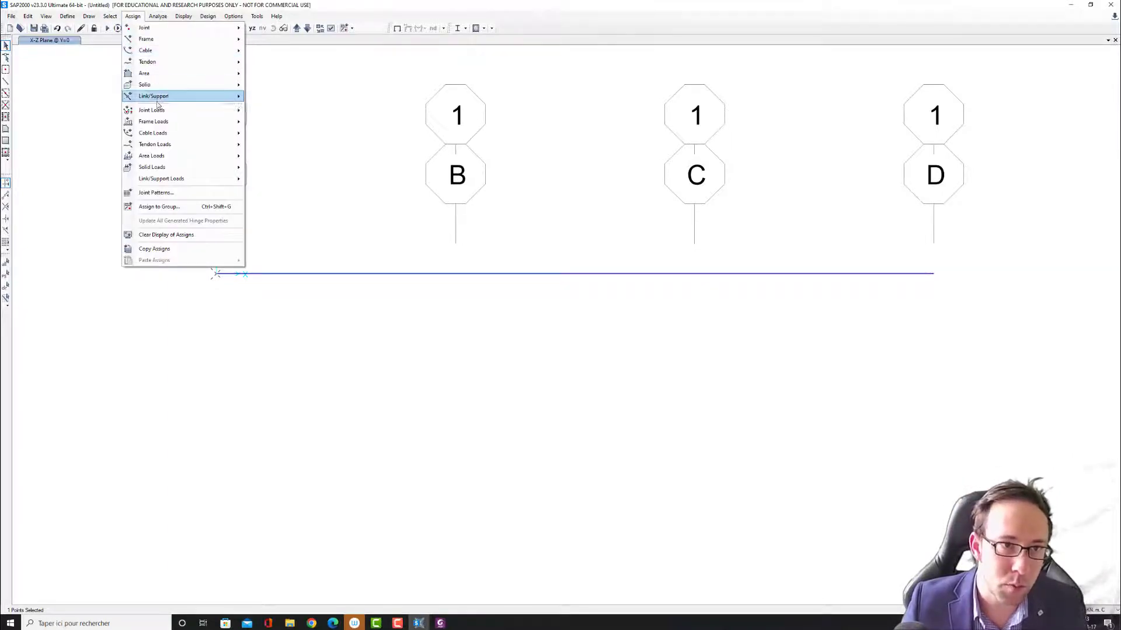
mouse_move(165, 124)
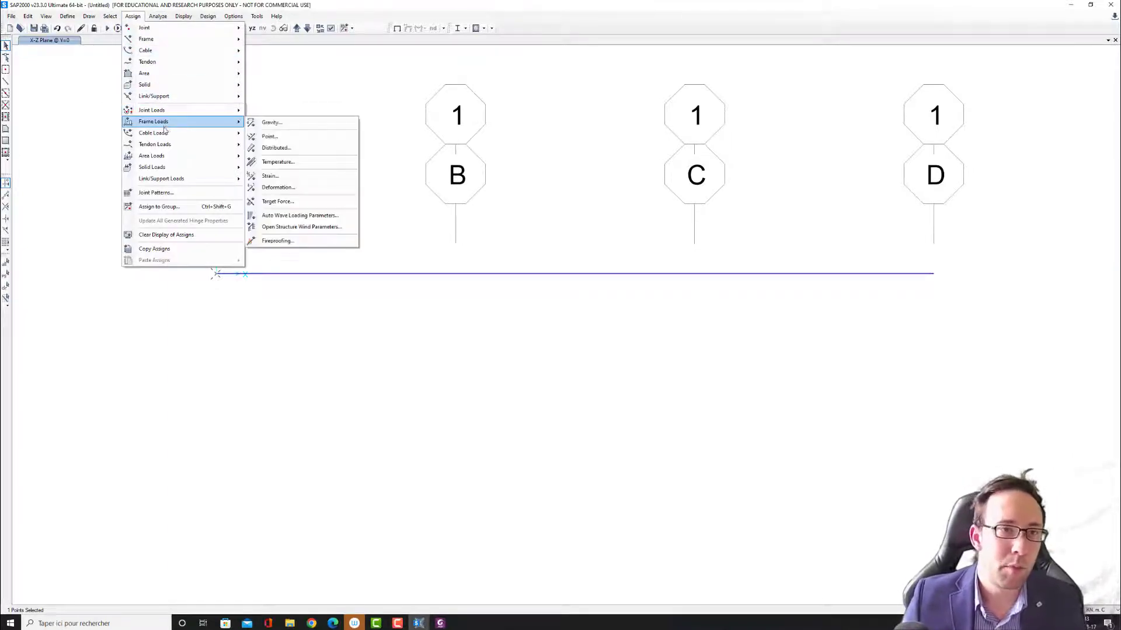
mouse_move(159, 157)
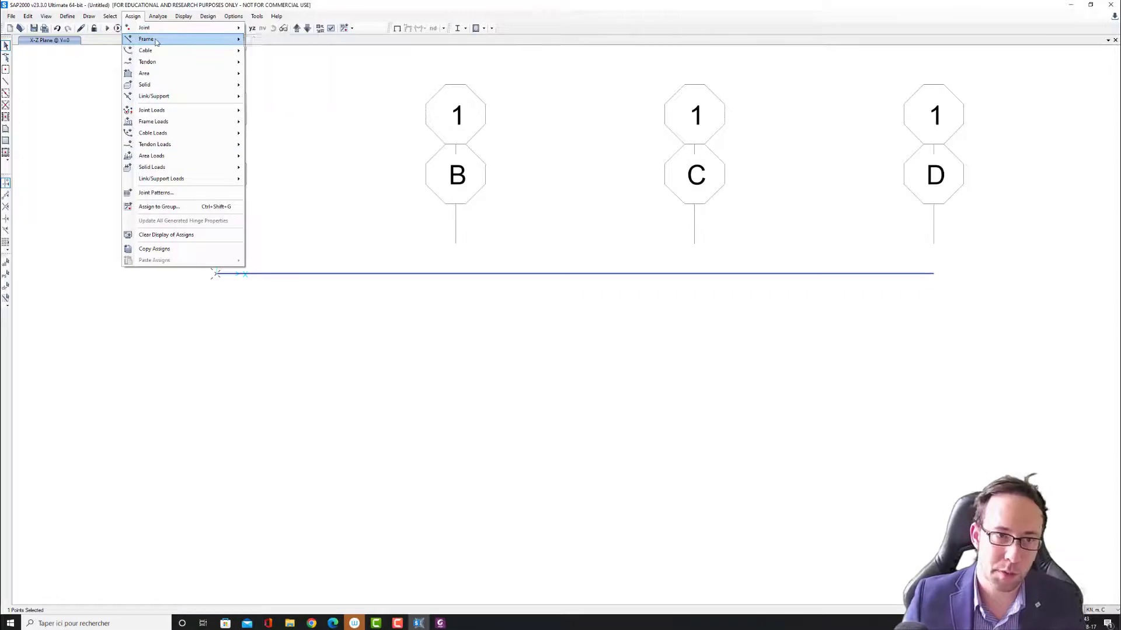
mouse_move(156, 42)
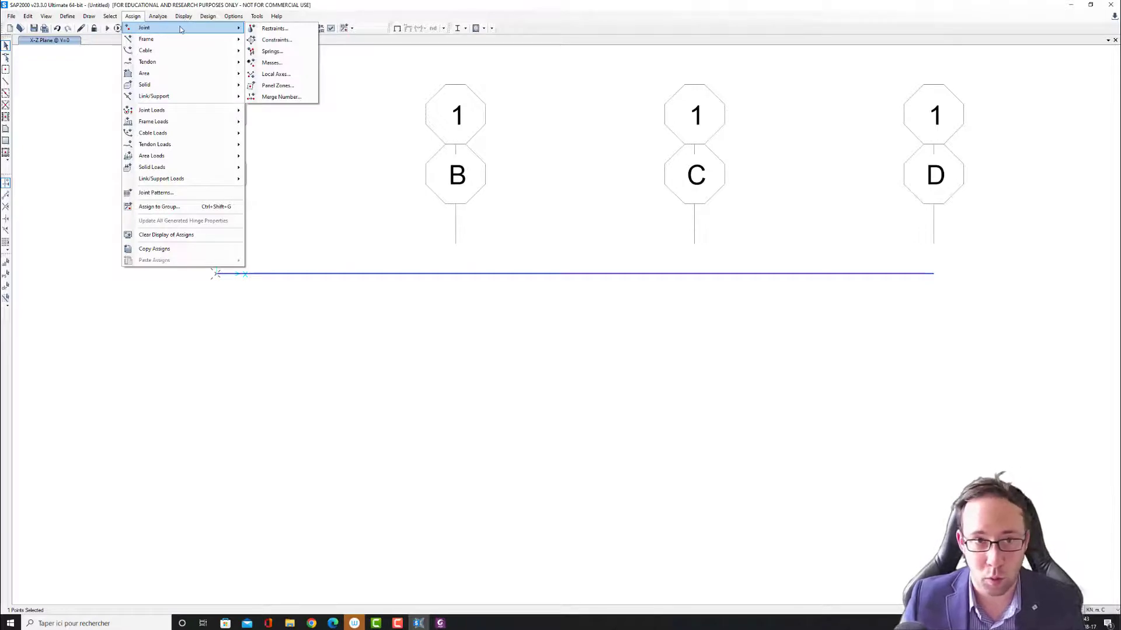
click(282, 29)
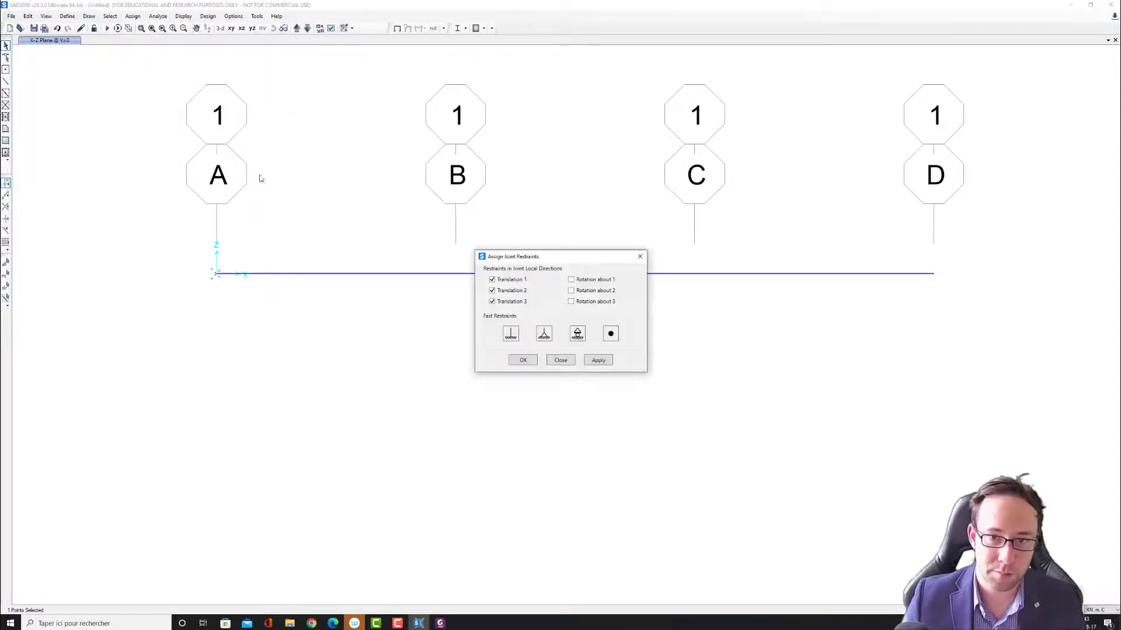
drag(570, 260, 554, 198)
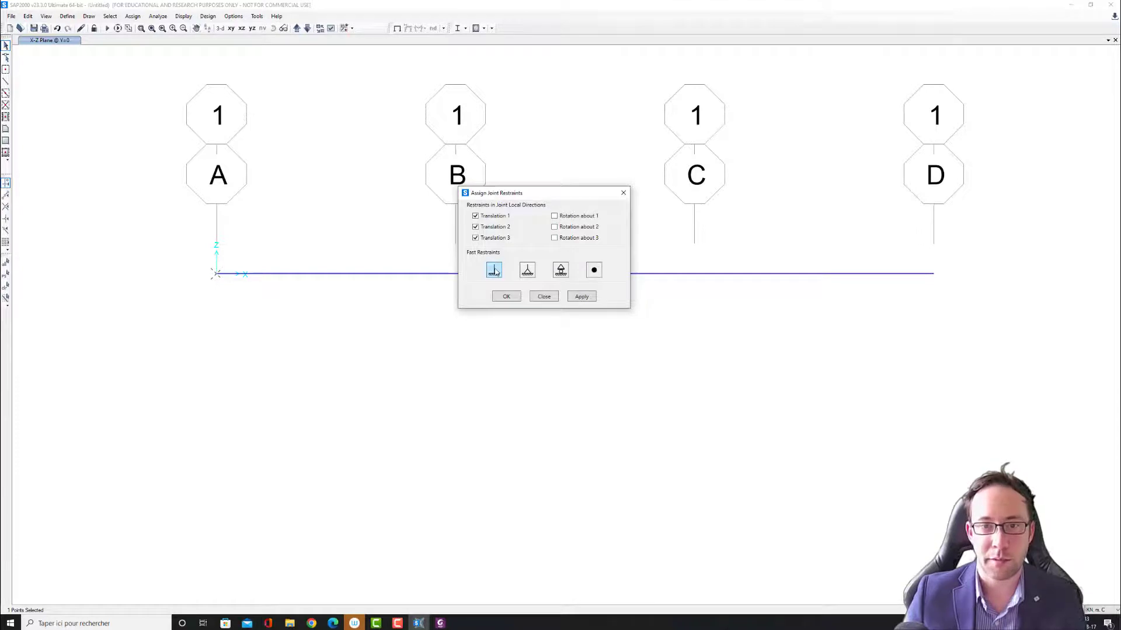
click(494, 270)
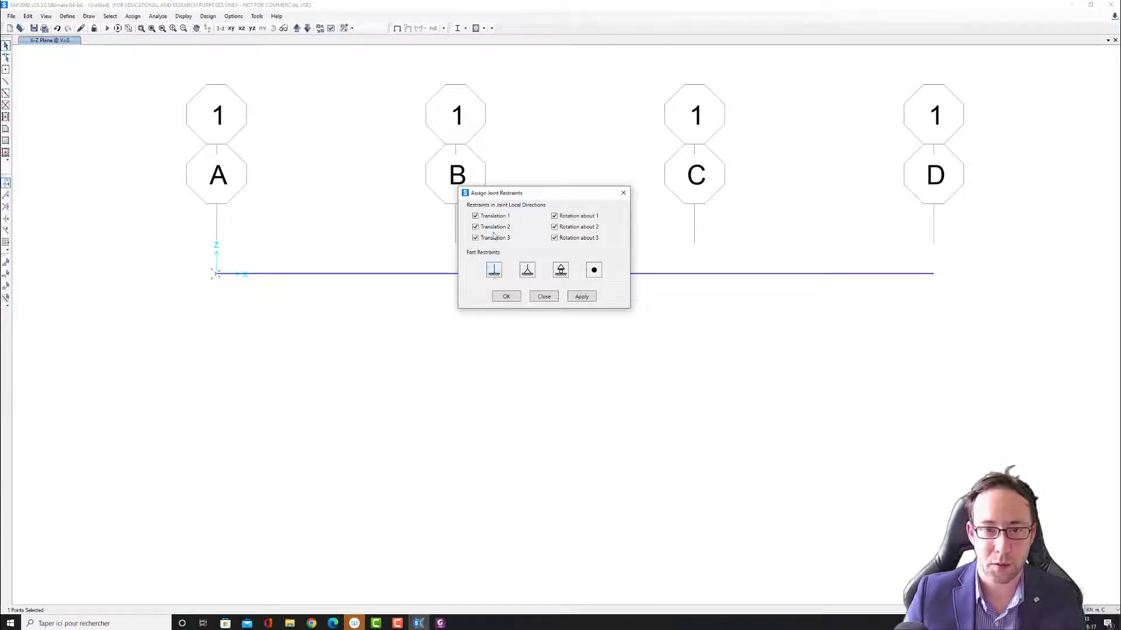
drag(541, 192, 473, 299)
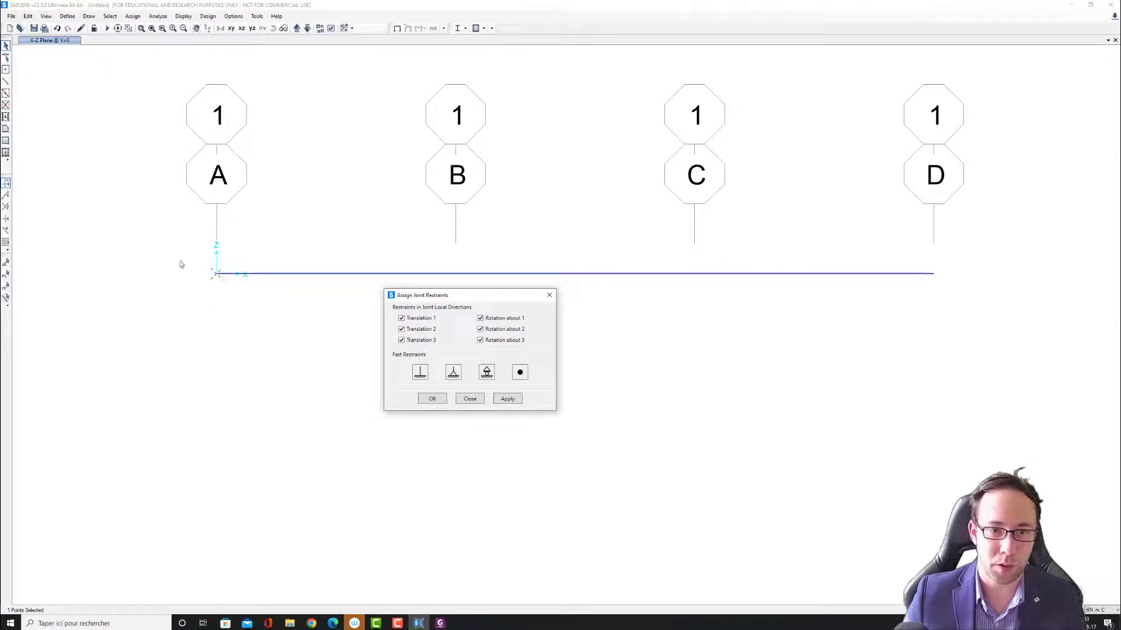
click(513, 401)
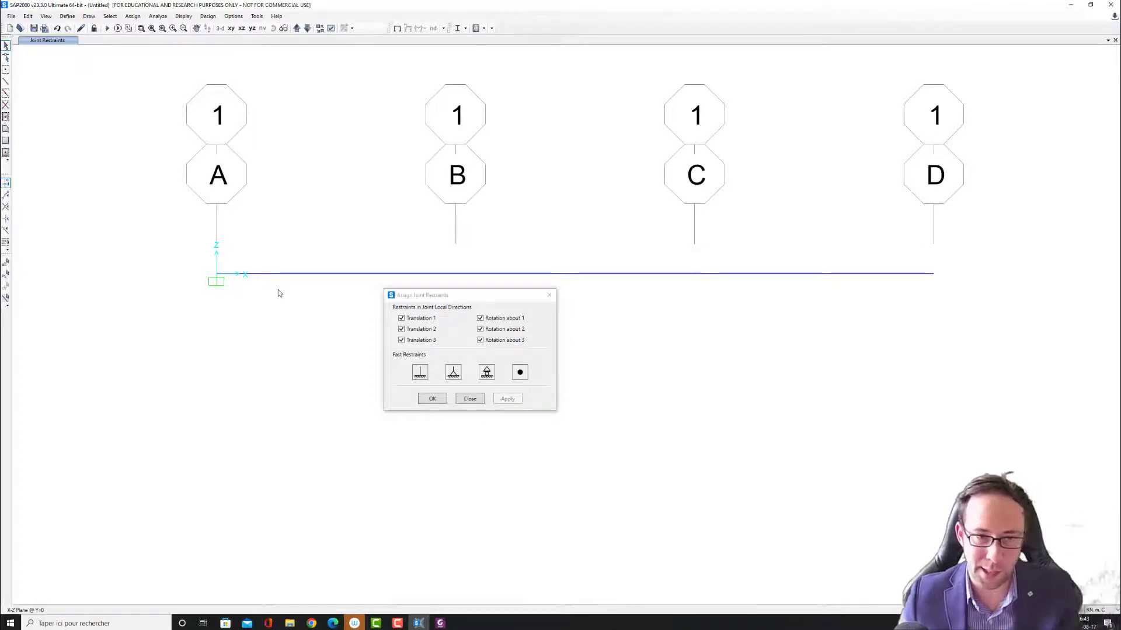
Check the supports in the exercise PDF, and apply a roller restraint with only Translation 3 restrained to joint B in SAP2000.
click(440, 623)
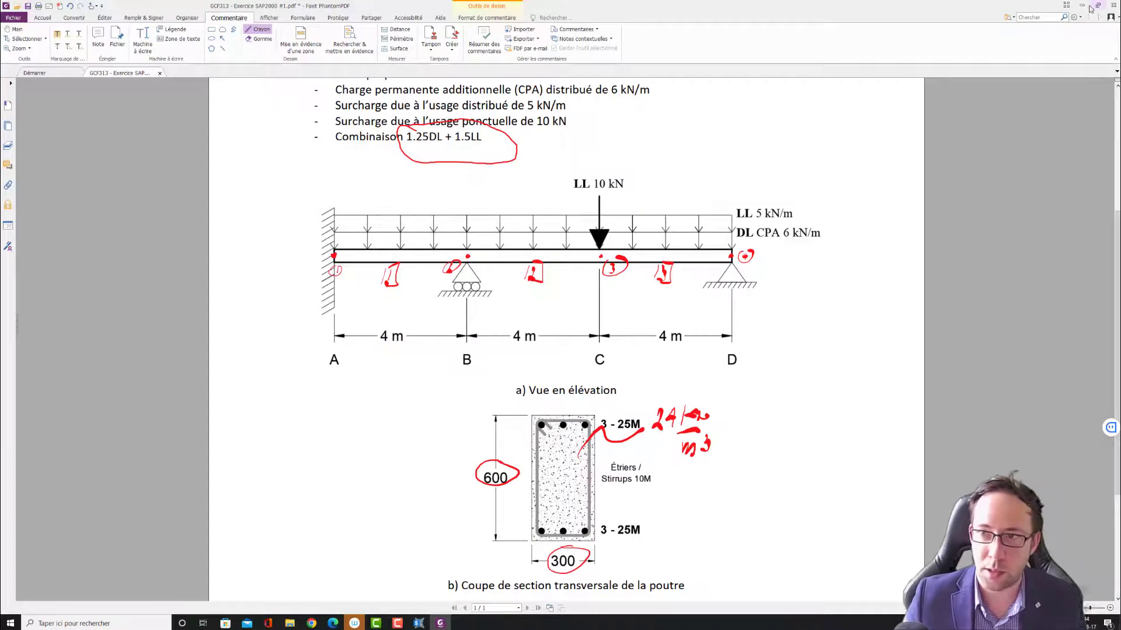
click(1085, 6)
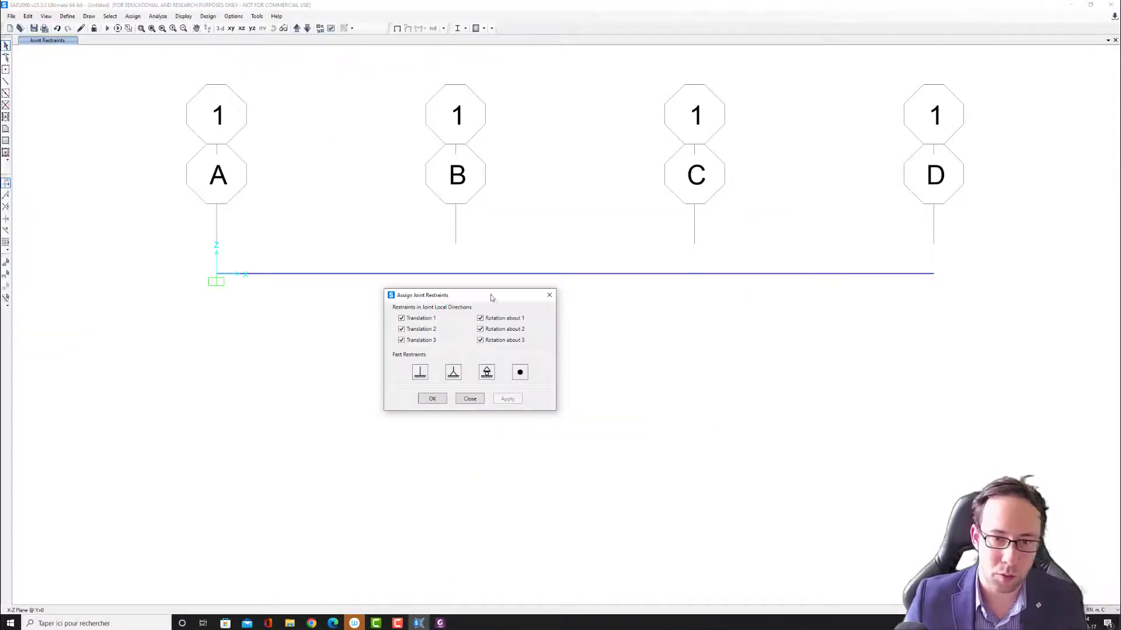
drag(494, 296, 321, 292)
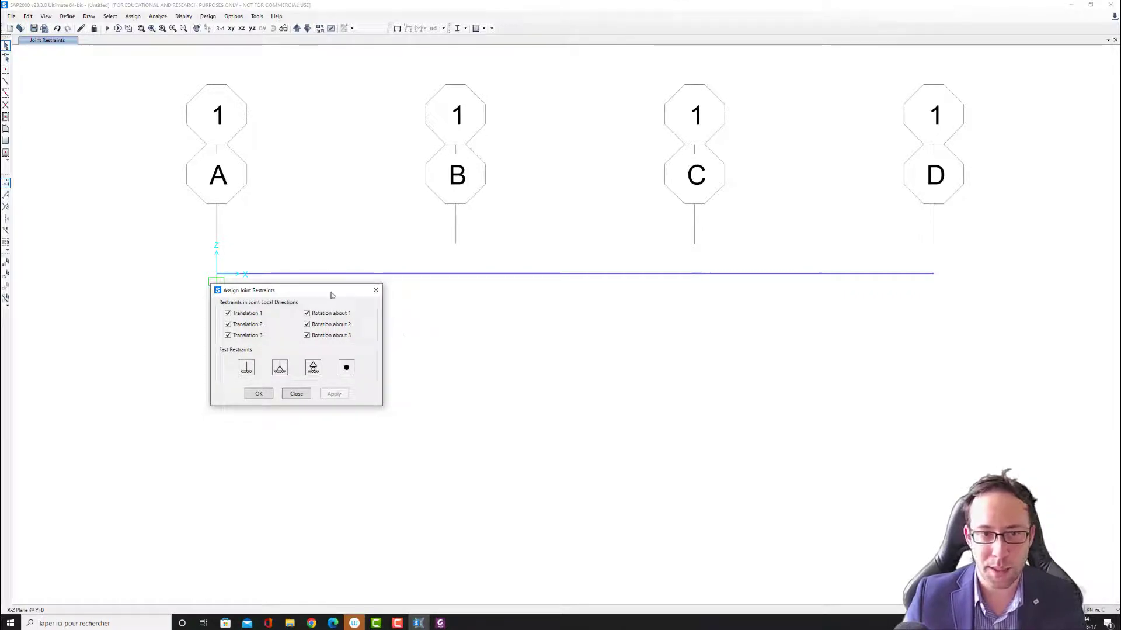
drag(439, 237, 488, 331)
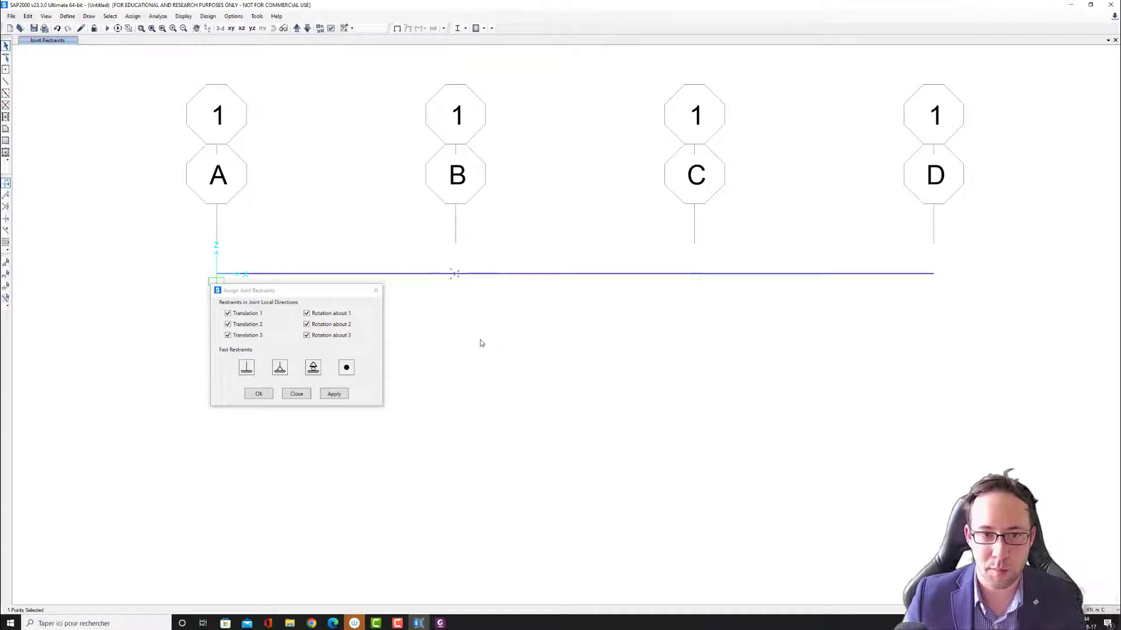
click(313, 368)
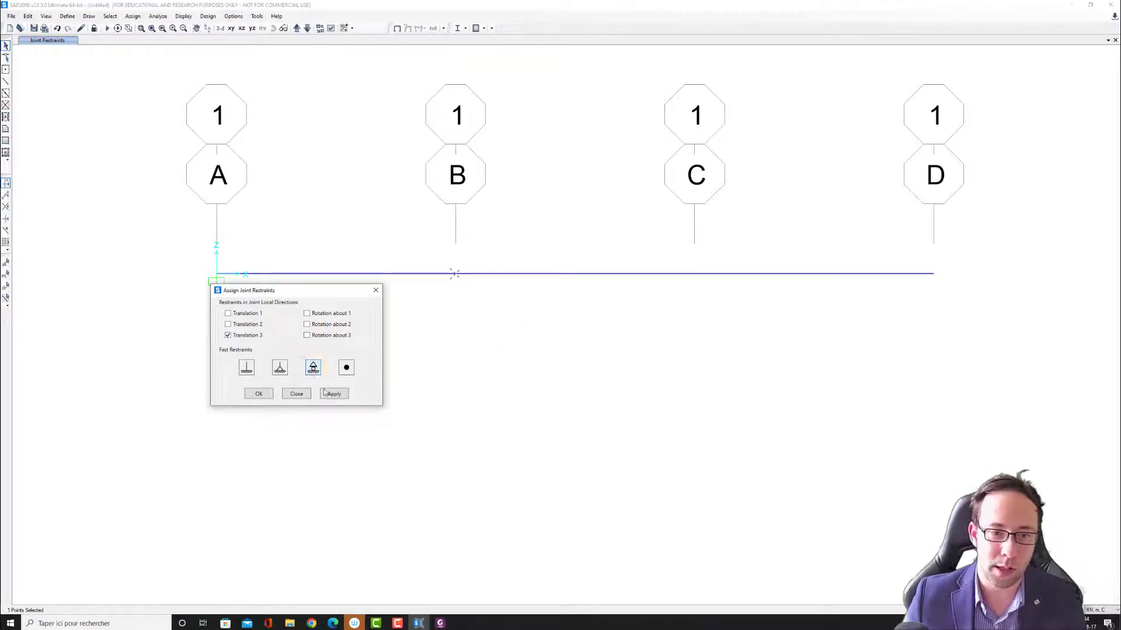
click(326, 393)
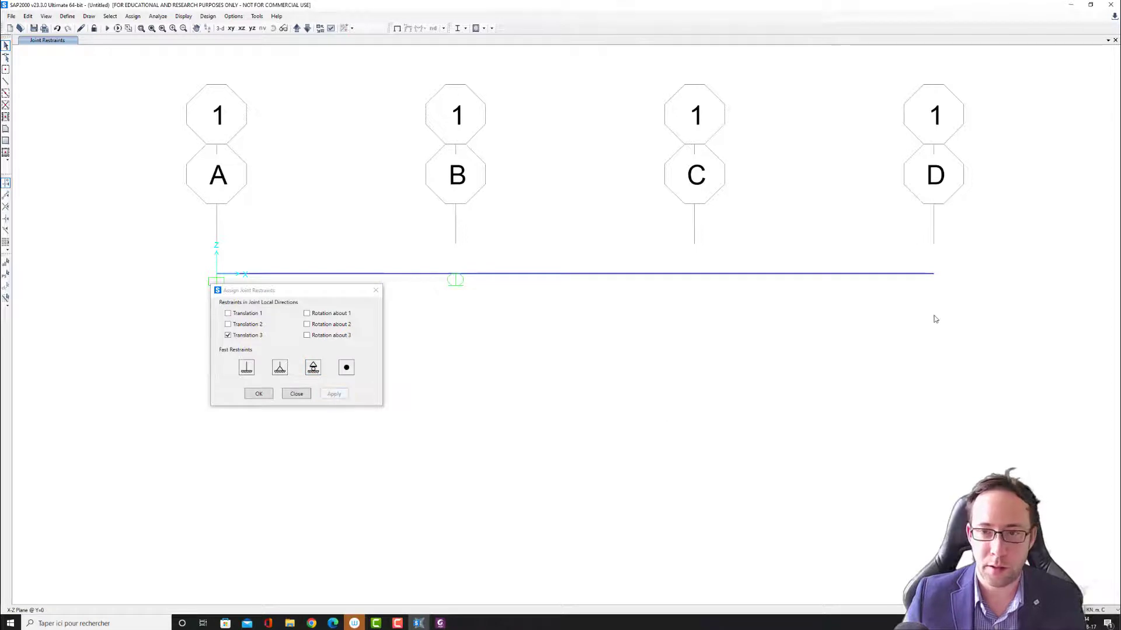
Apply a pinned restraint, with Translations 1, 2 and 3 restrained, to the joint at grid point D and finish the restraint assignment.
drag(894, 223, 989, 341)
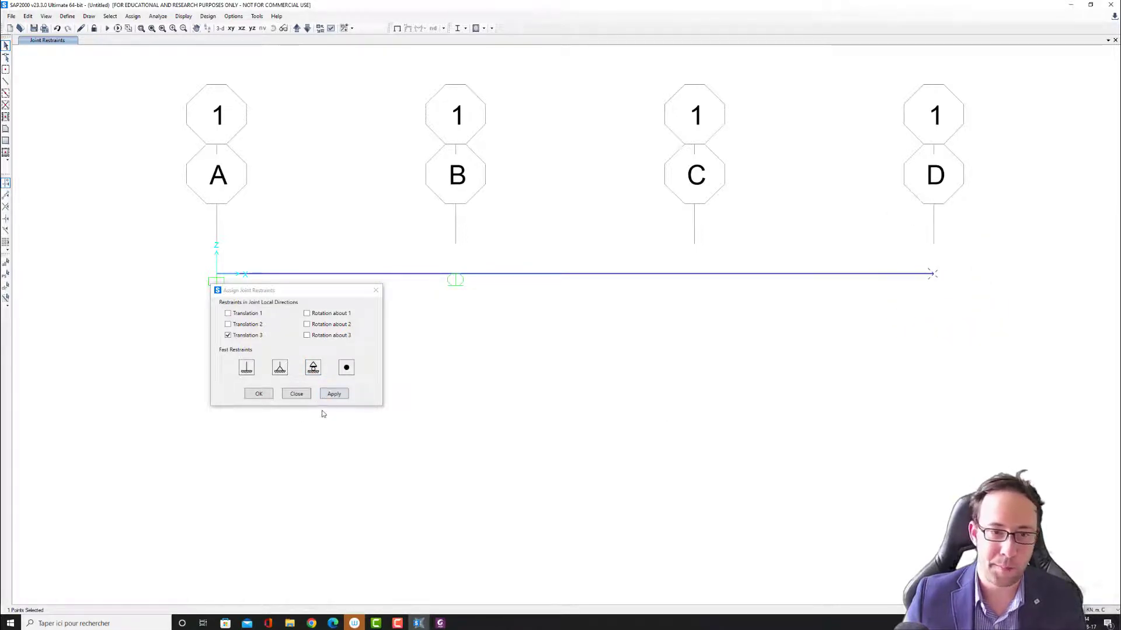
click(280, 368)
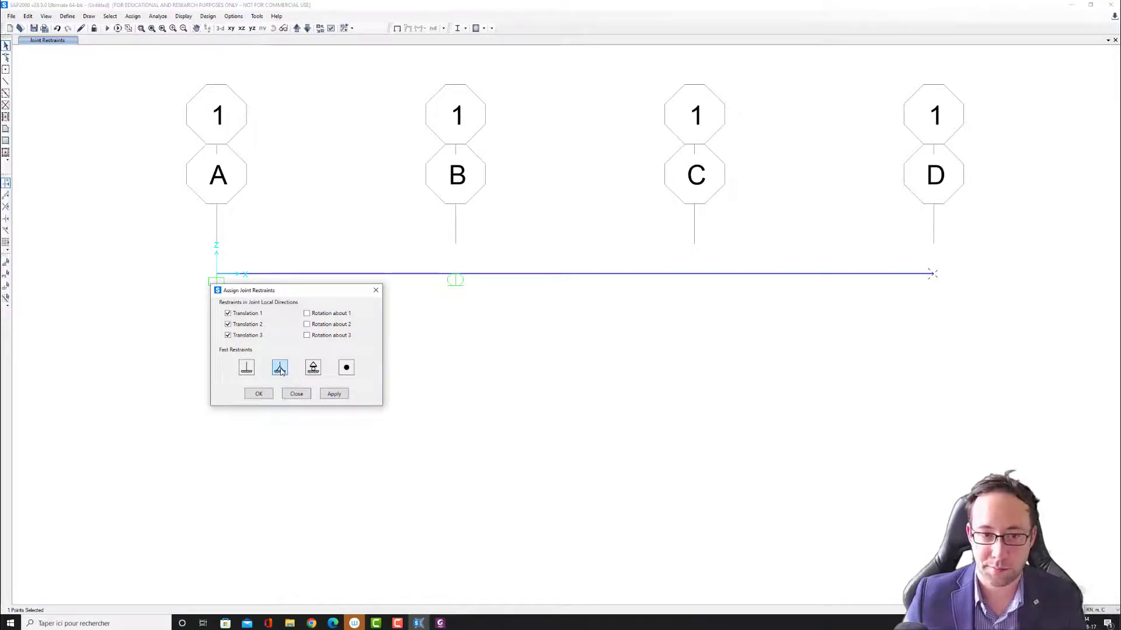
click(334, 394)
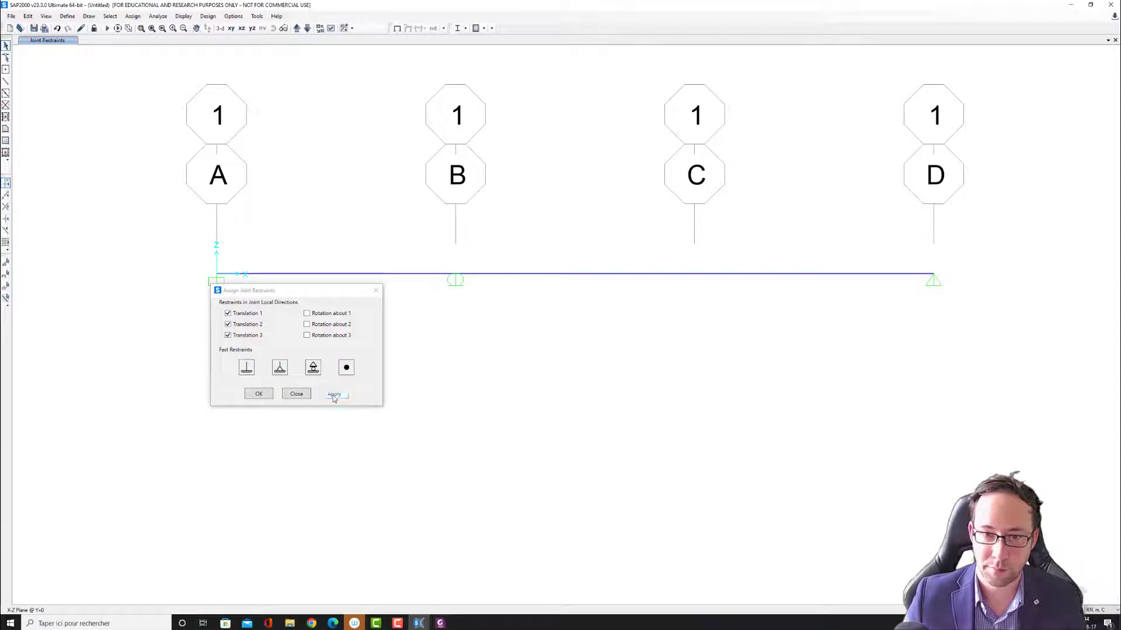
click(258, 396)
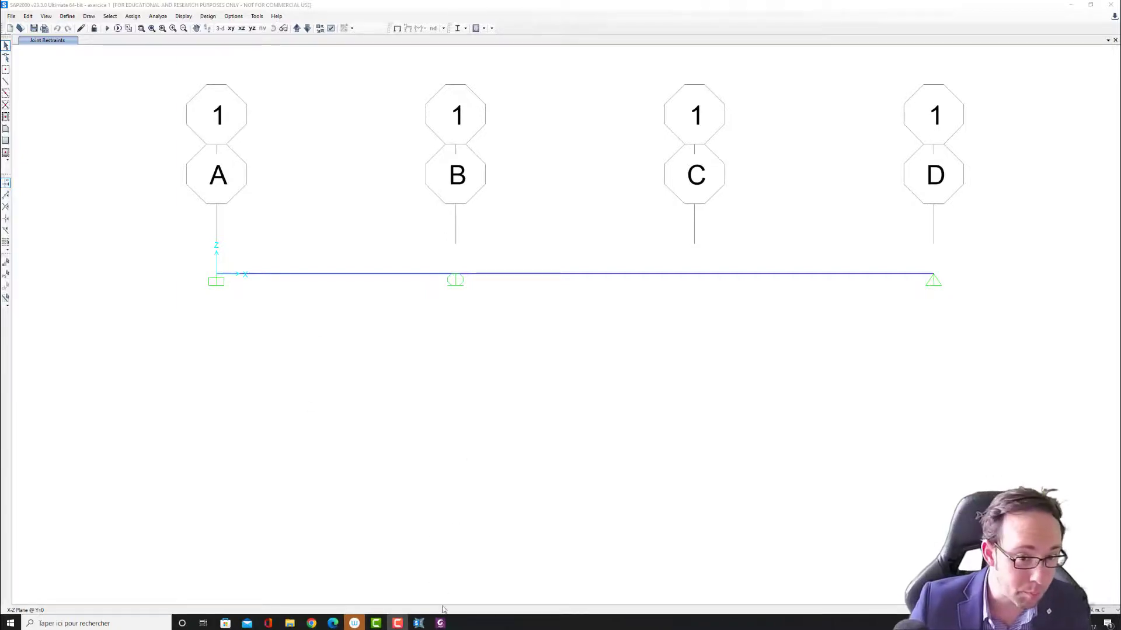
Switch to the exercise PDF to review the required loads and the load combination, and return to SAP2000.
click(440, 623)
scroll(567, 338, up, 2)
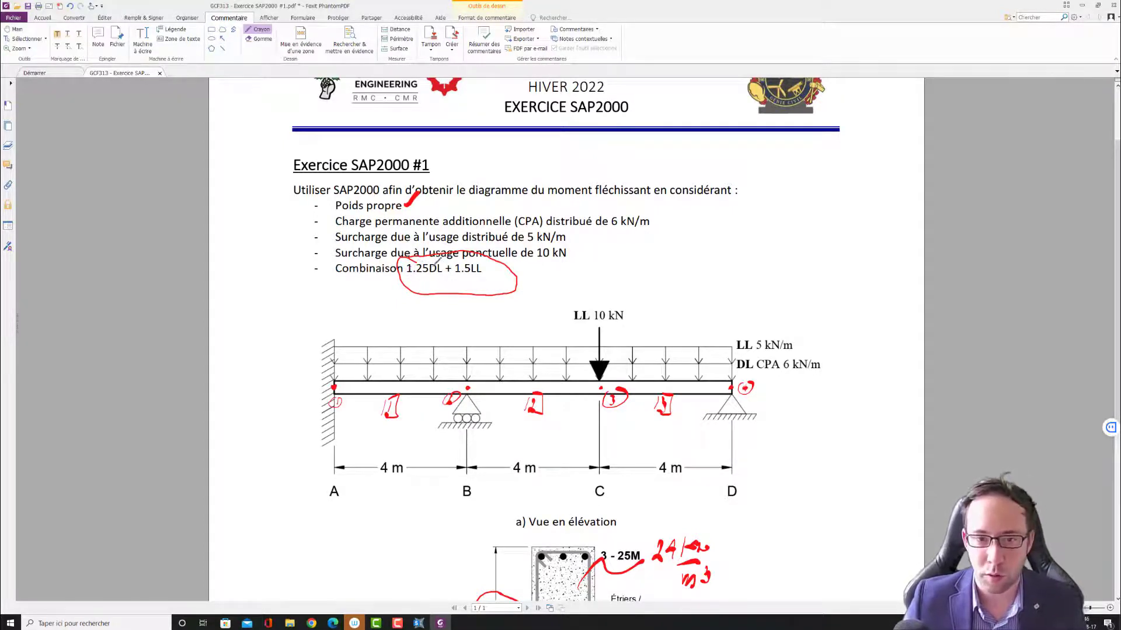
click(1081, 6)
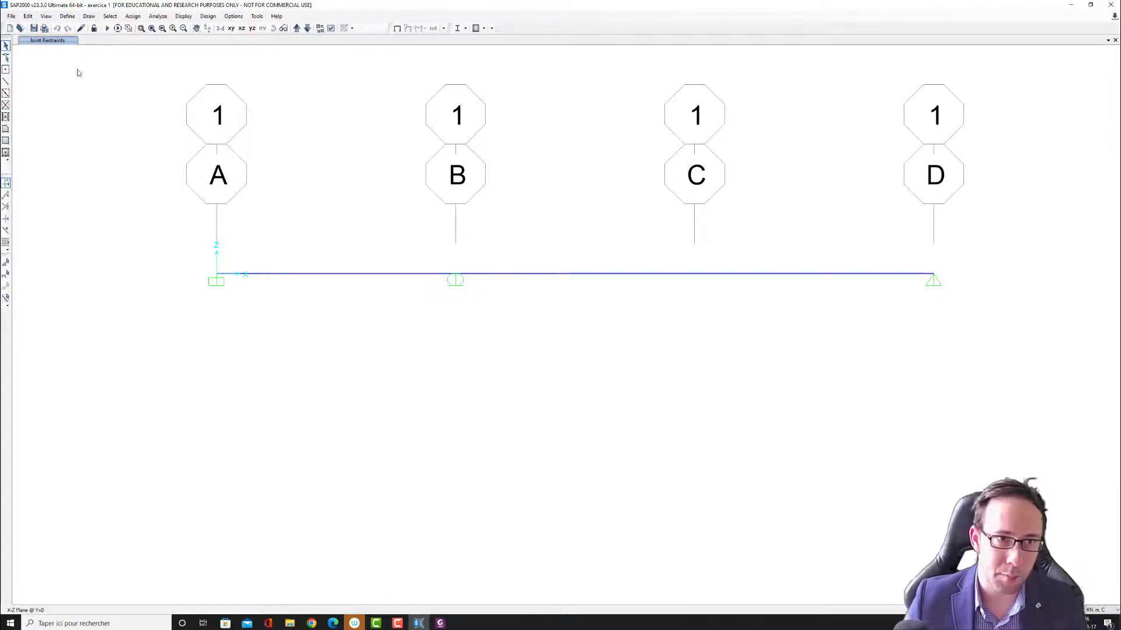
Open the load pattern definitions and set the self-weight multiplier of the DEAD pattern to 1.
click(69, 18)
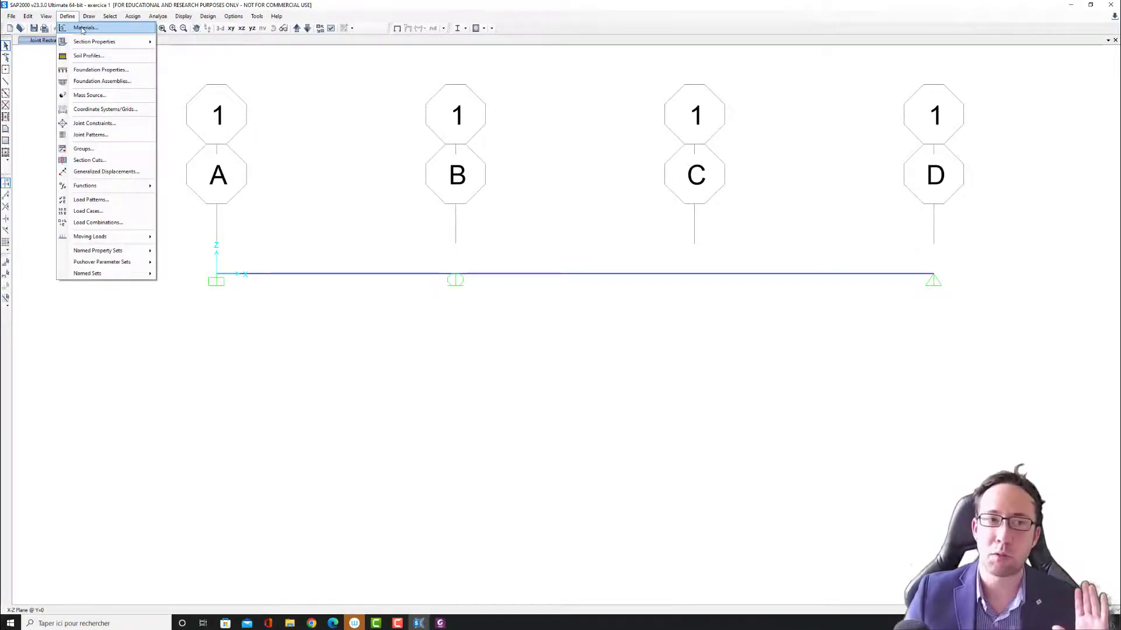
mouse_move(87, 46)
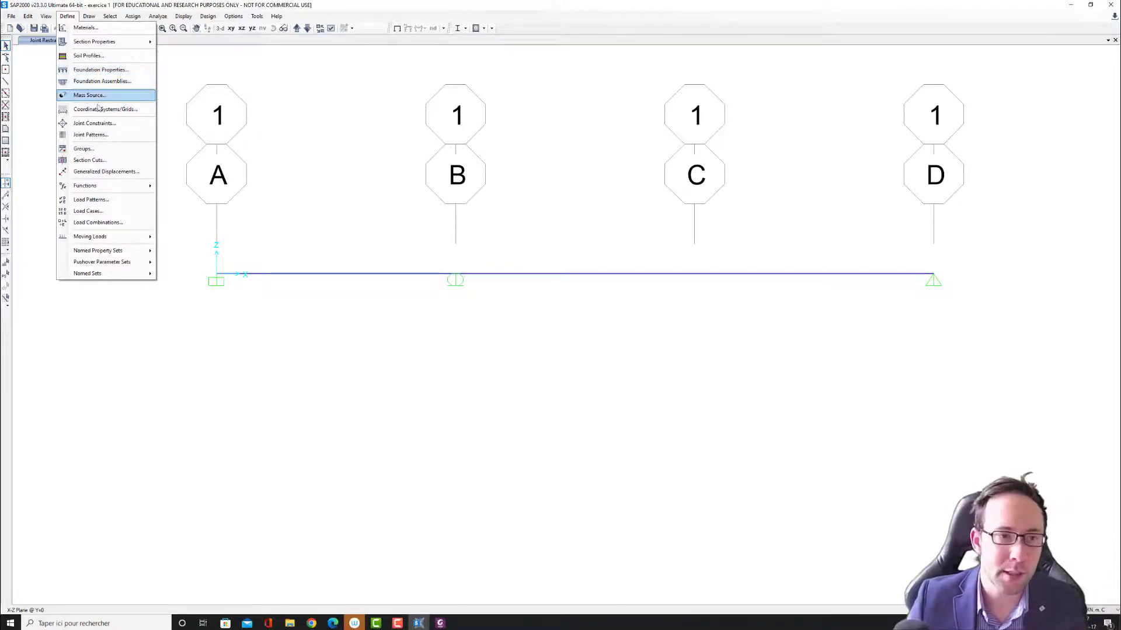
click(110, 201)
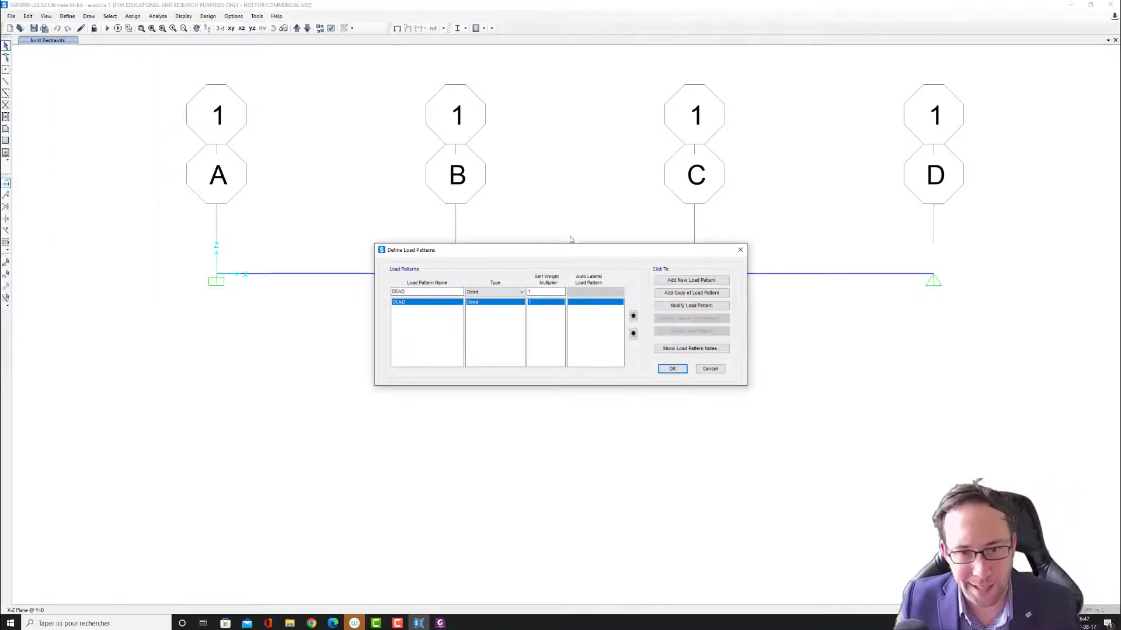
drag(573, 252, 529, 238)
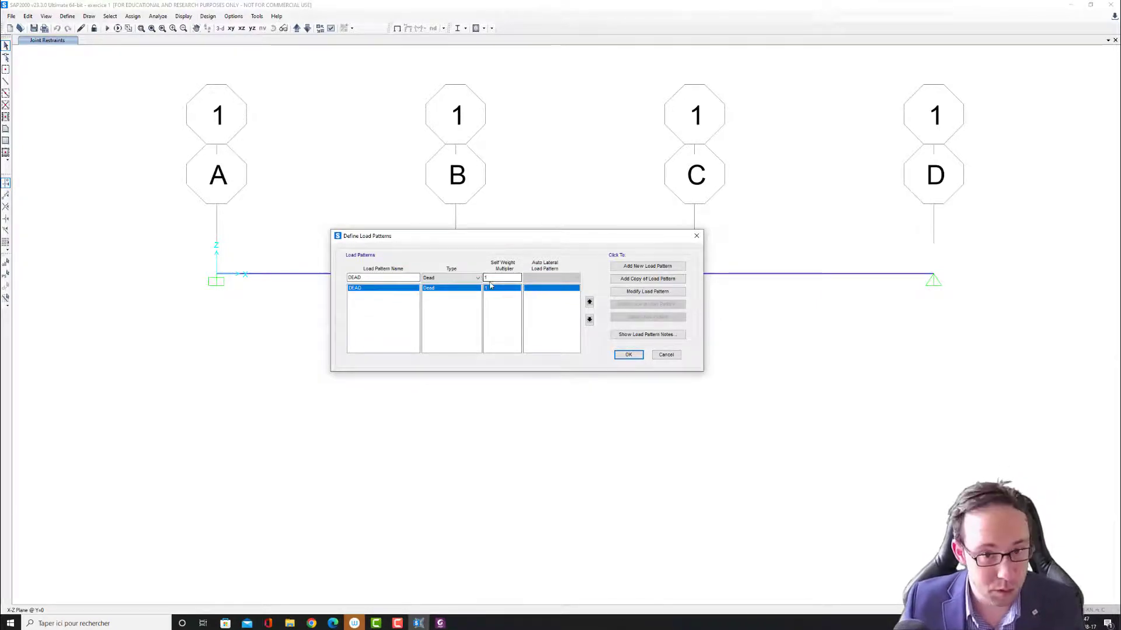
double_click(491, 277)
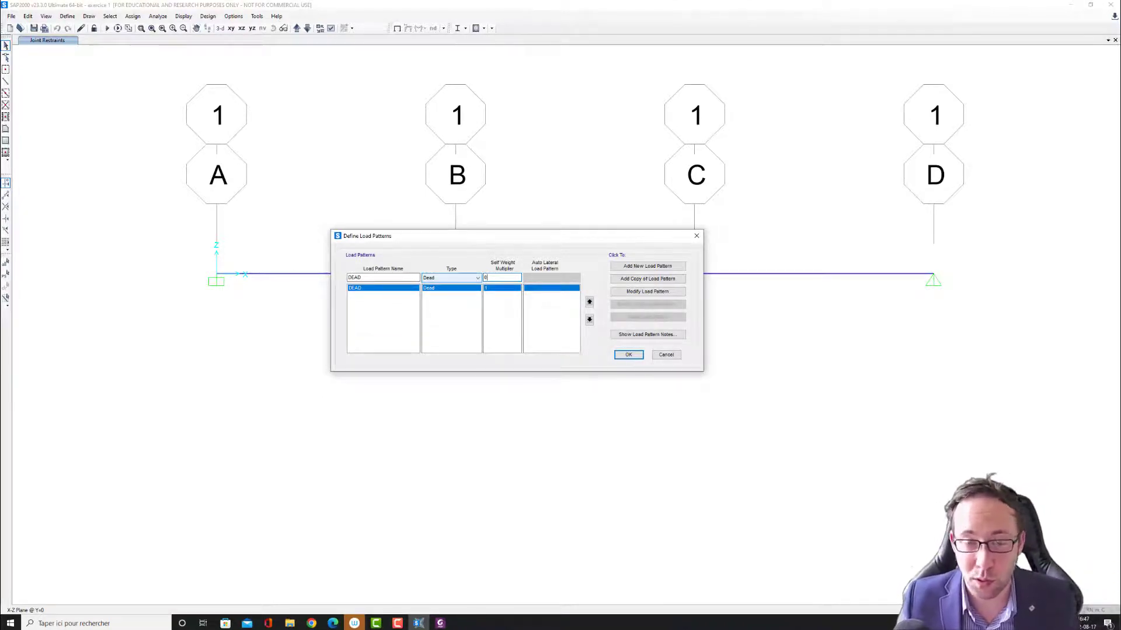
double_click(491, 276)
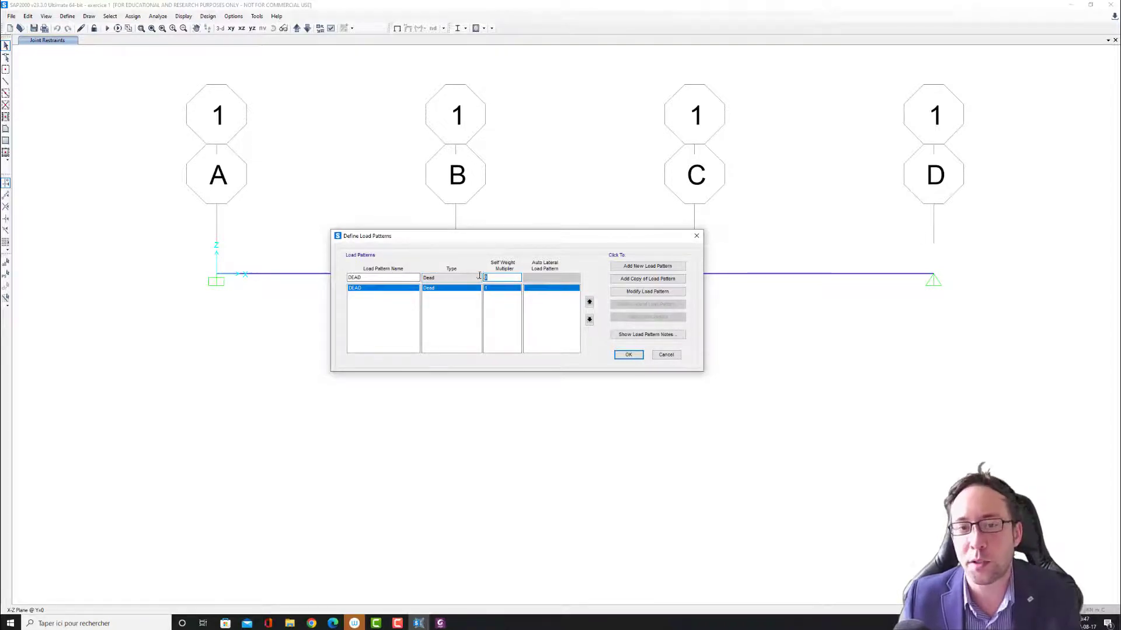
text(1)
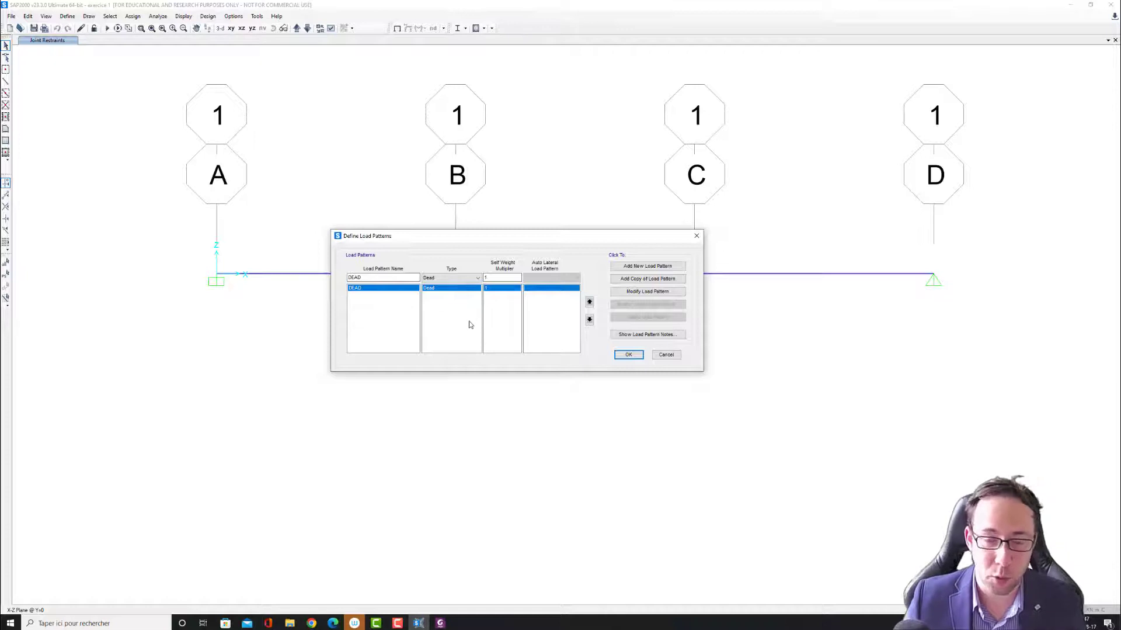
Add a load pattern named LIVE of type Live with a self-weight multiplier of 0, and accept the load pattern definitions.
click(476, 279)
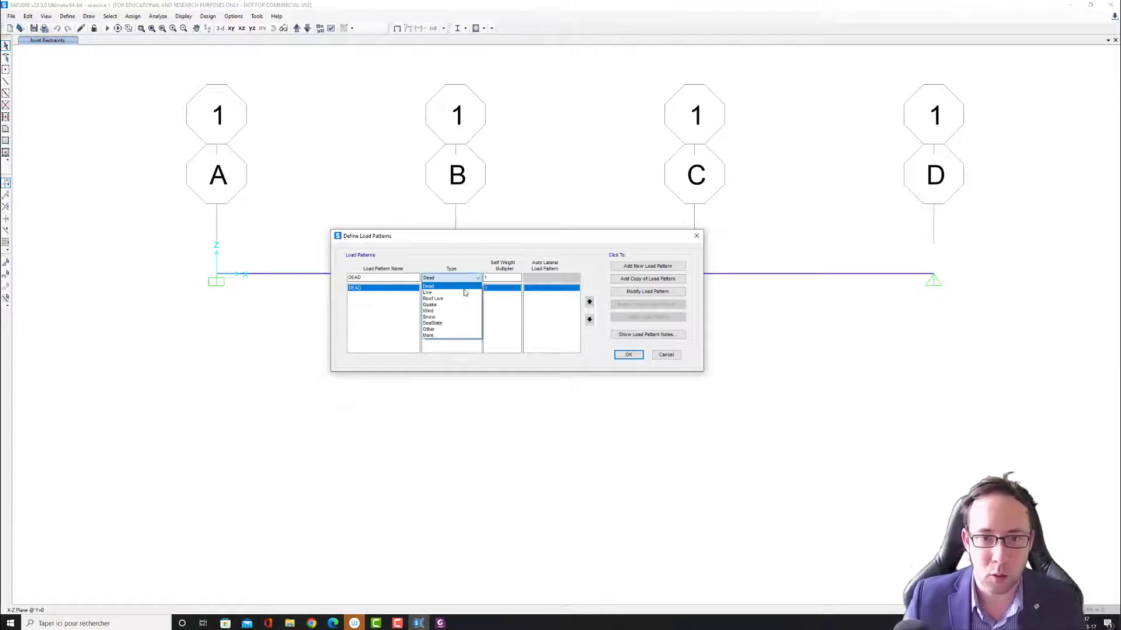
click(465, 293)
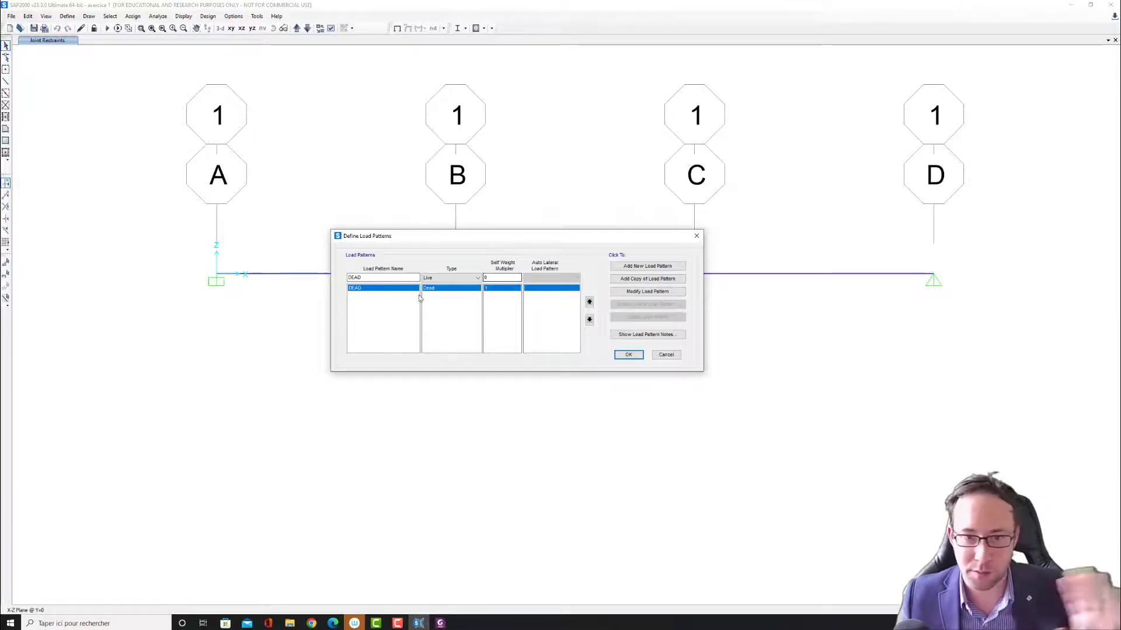
double_click(375, 278)
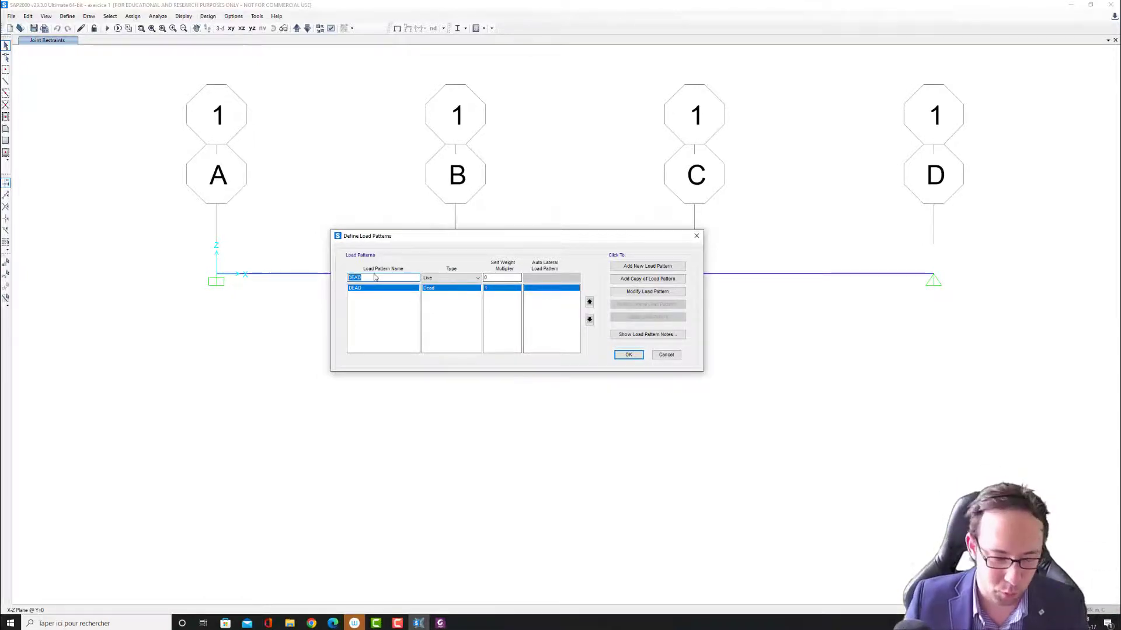
text(LIVE)
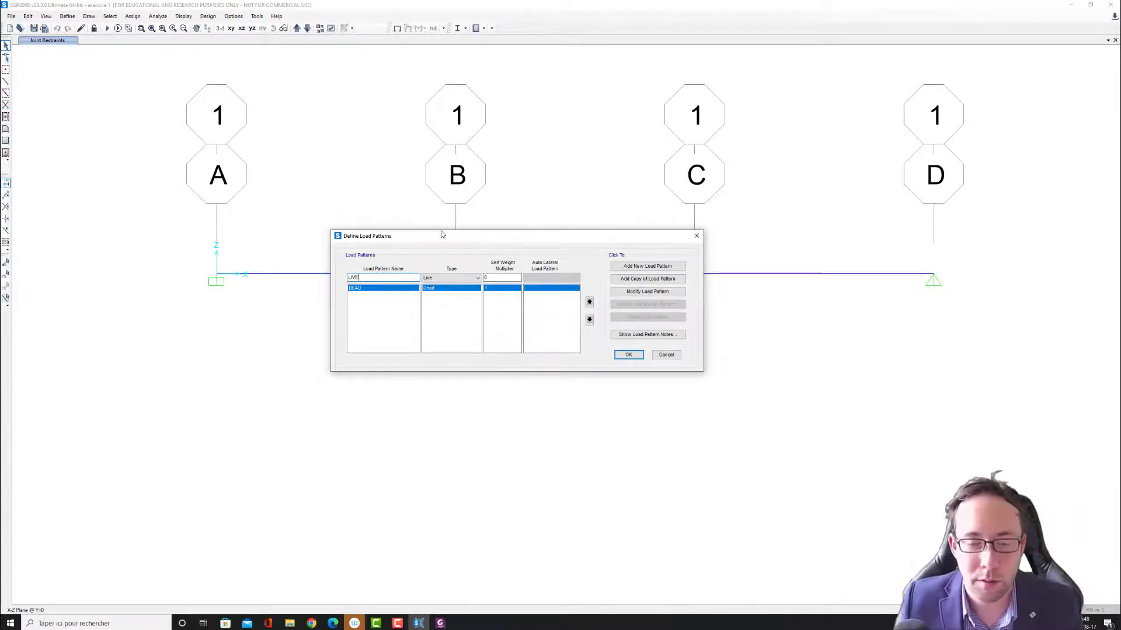
click(650, 267)
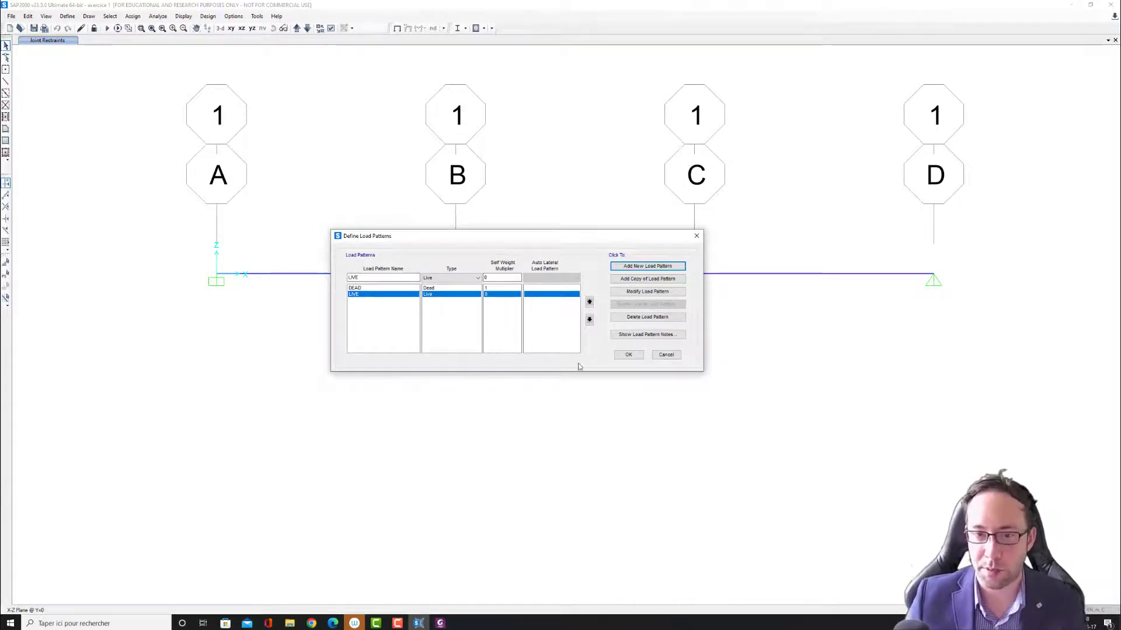
click(628, 354)
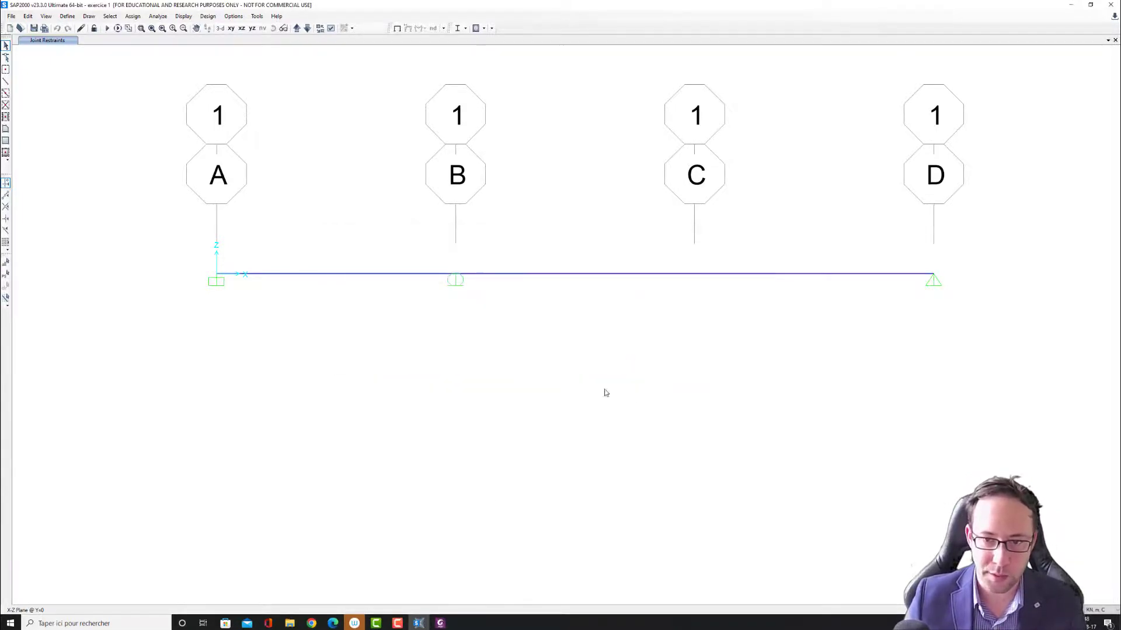
Review the loads in the exercise PDF, and open the distributed load assignment for all three beam spans in SAP2000.
click(442, 624)
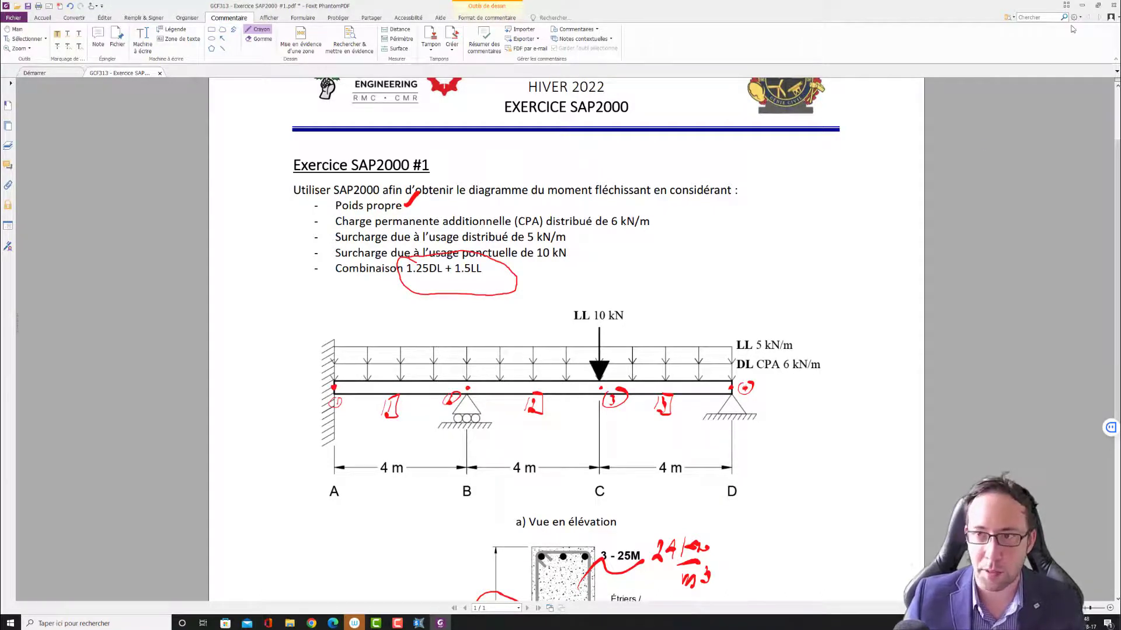
click(1082, 4)
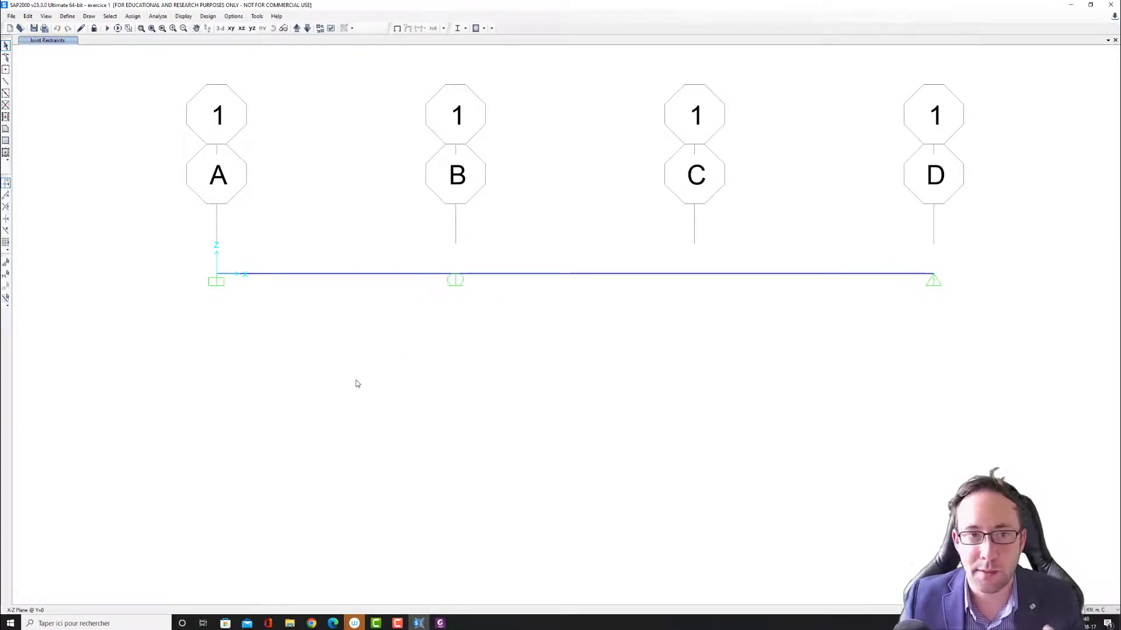
drag(371, 402, 328, 219)
drag(579, 343, 549, 234)
drag(876, 336, 816, 210)
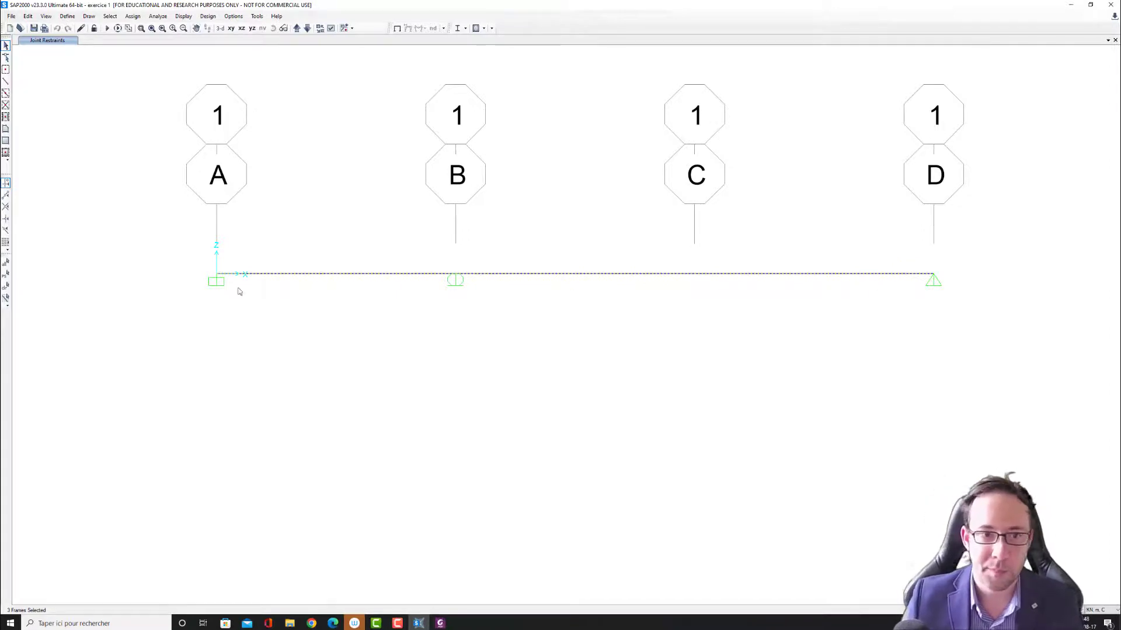
click(133, 17)
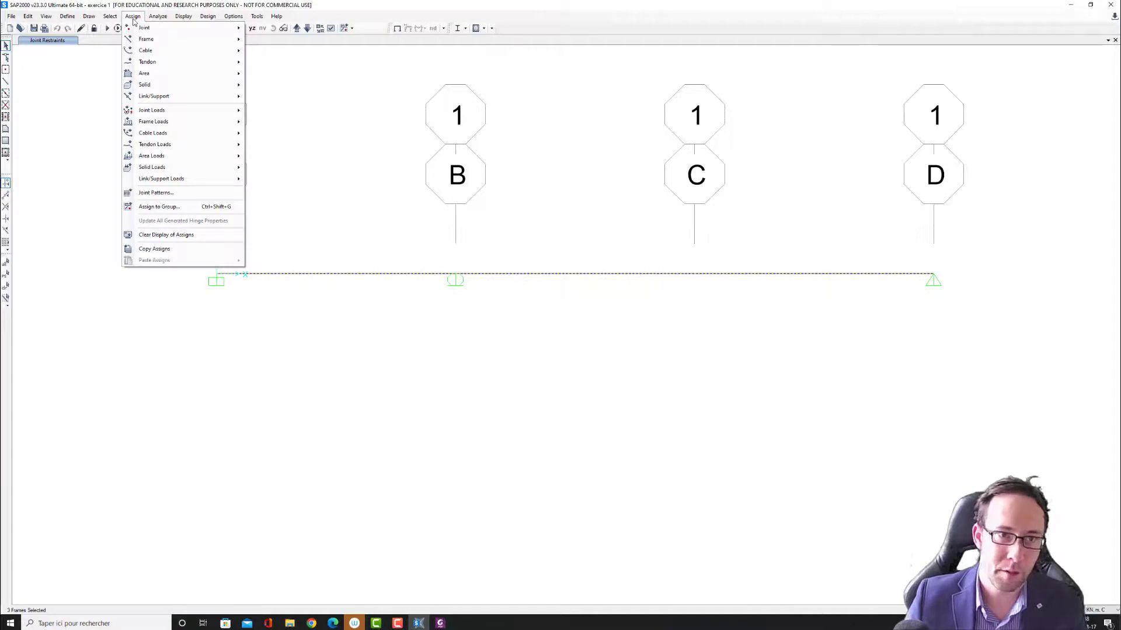
mouse_move(156, 125)
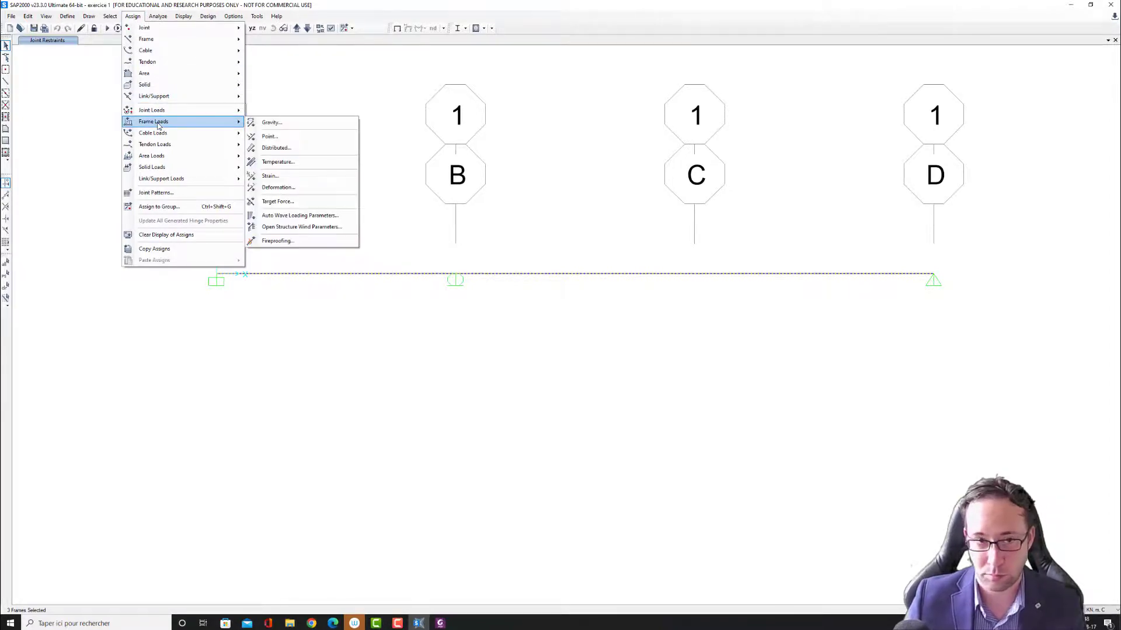
click(277, 148)
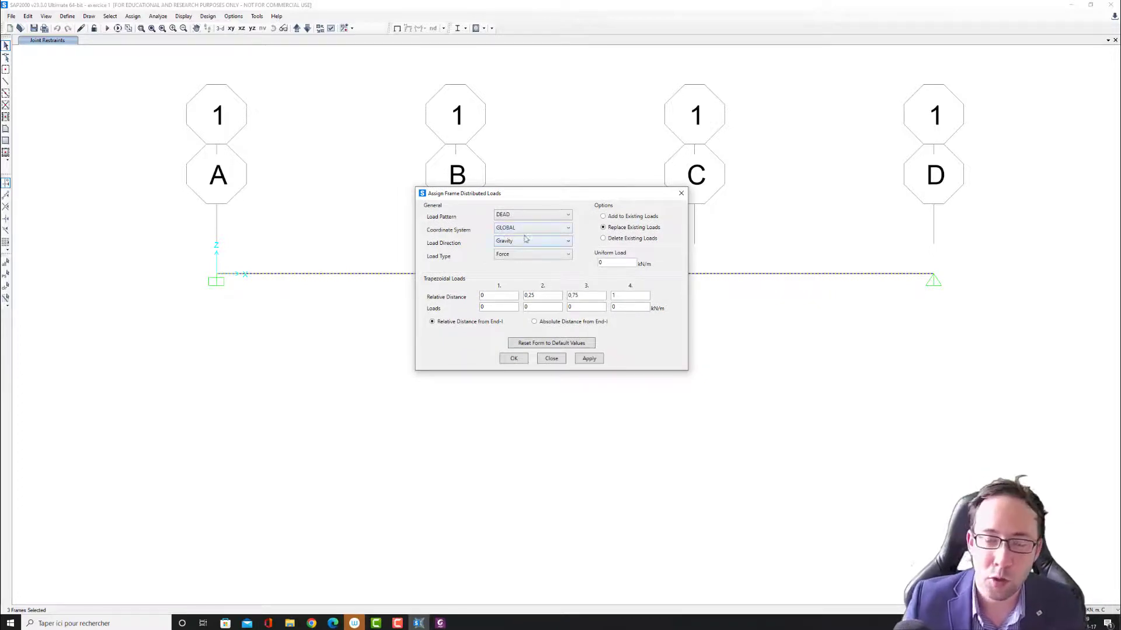
Apply a uniform load of 6 kN/m in the Gravity direction to the selected spans under the DEAD load pattern.
click(559, 216)
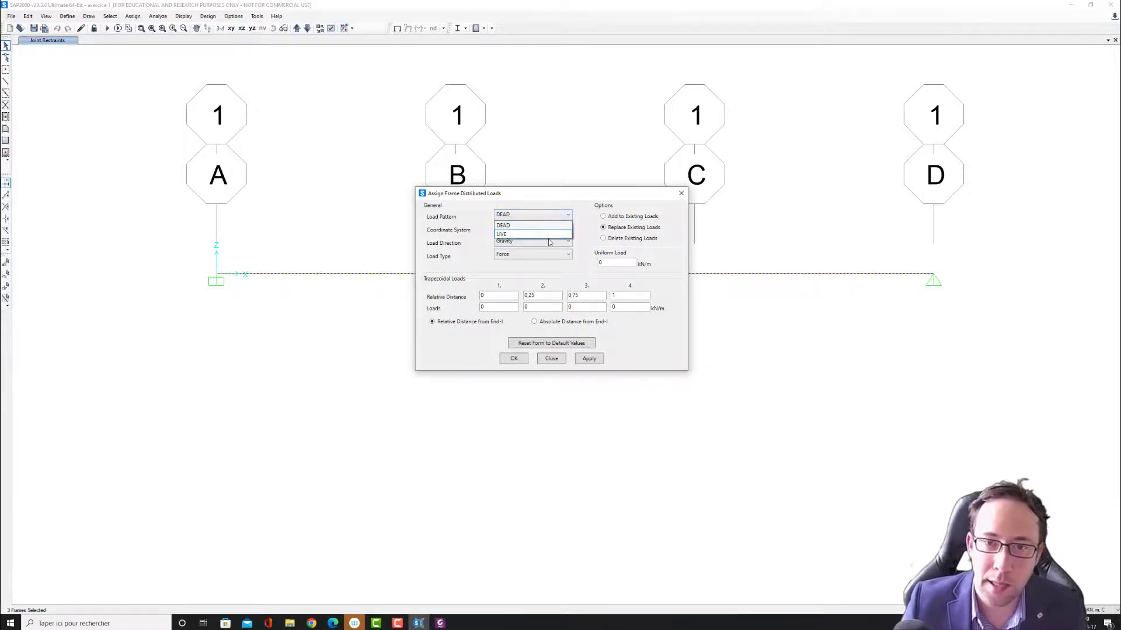
click(553, 225)
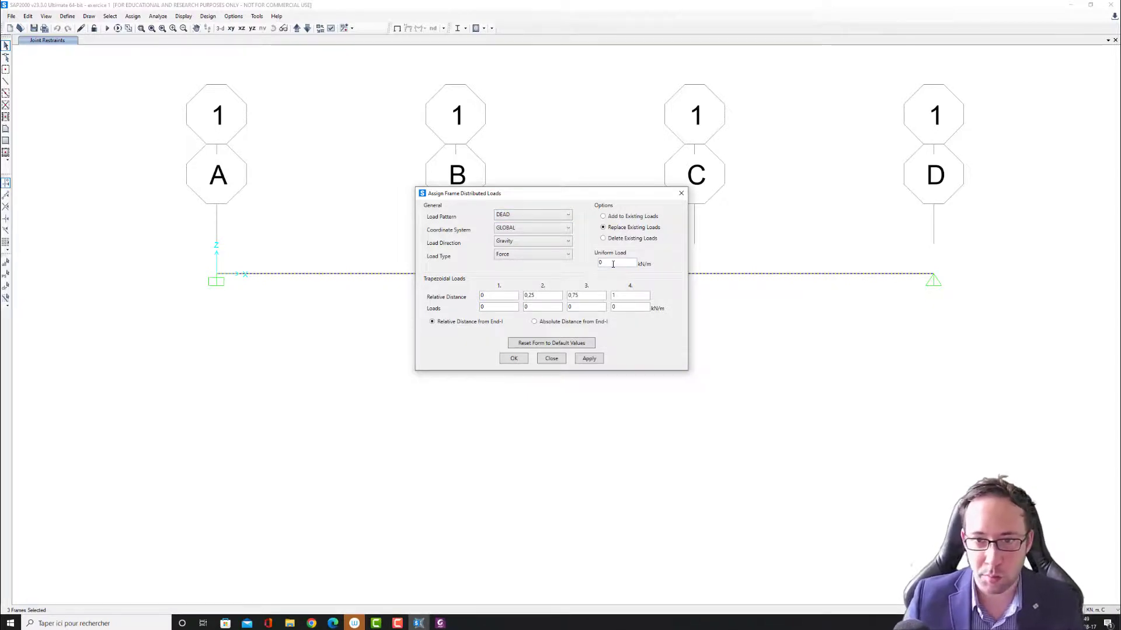
double_click(601, 263)
text(6)
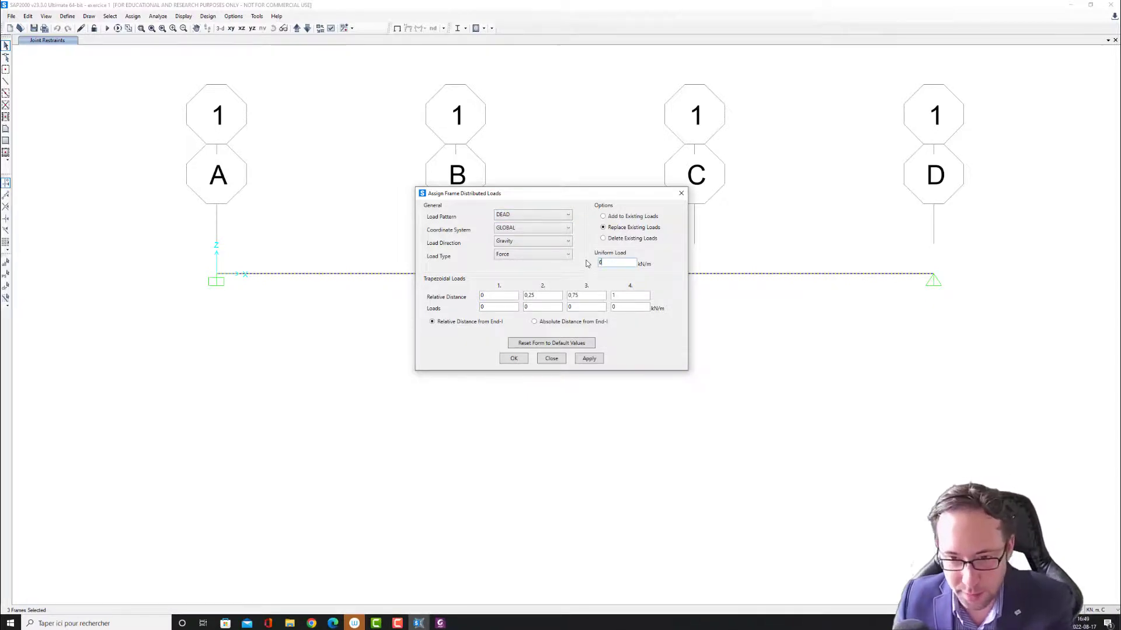
click(444, 623)
click(442, 624)
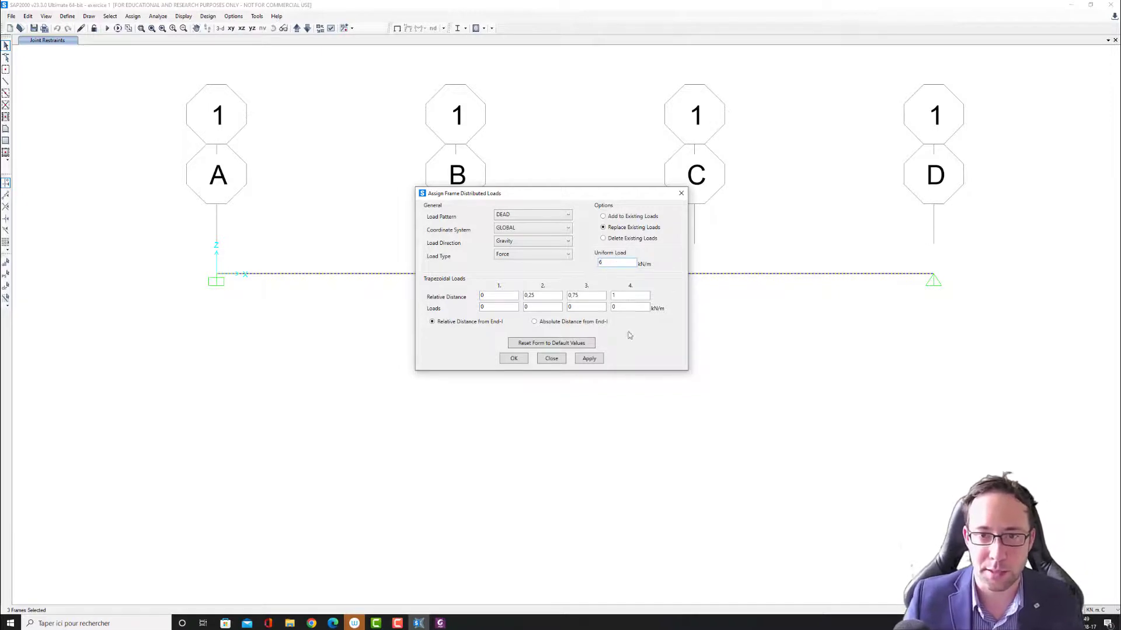
click(590, 358)
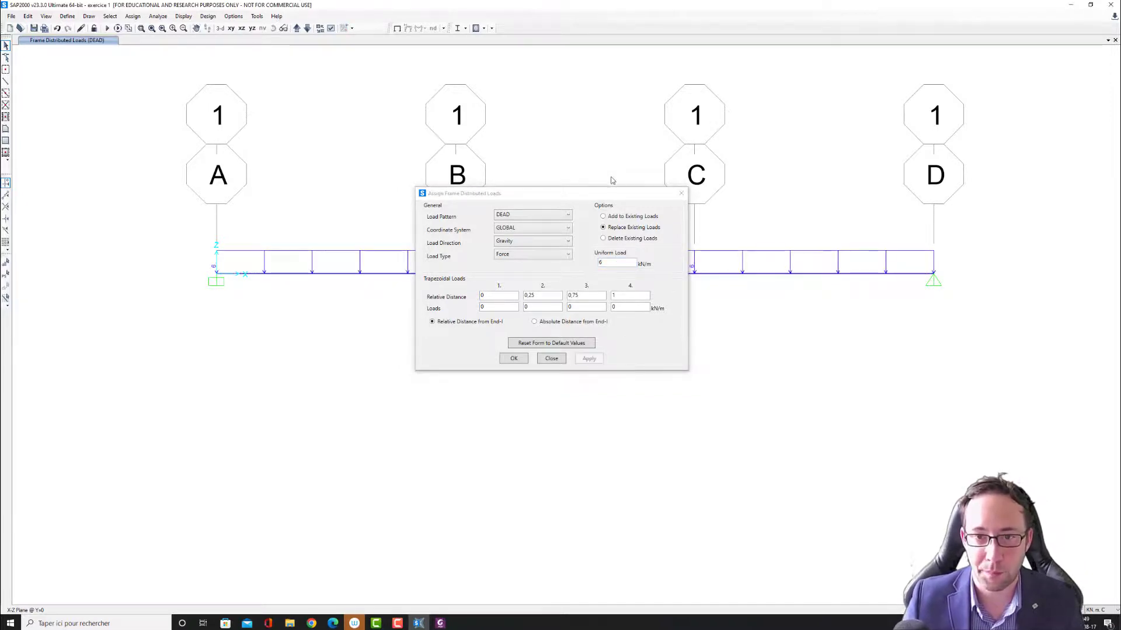
Move the load dialog clear of the beam, check the live loads in the exercise PDF, and return to SAP2000.
drag(612, 194, 504, 313)
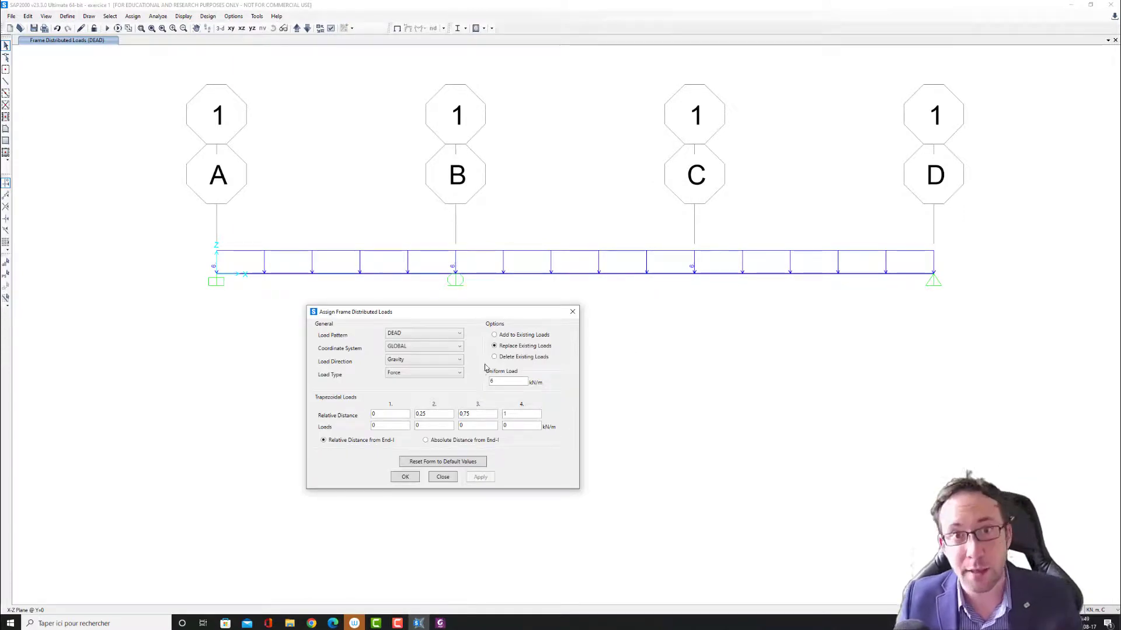
drag(496, 312, 520, 326)
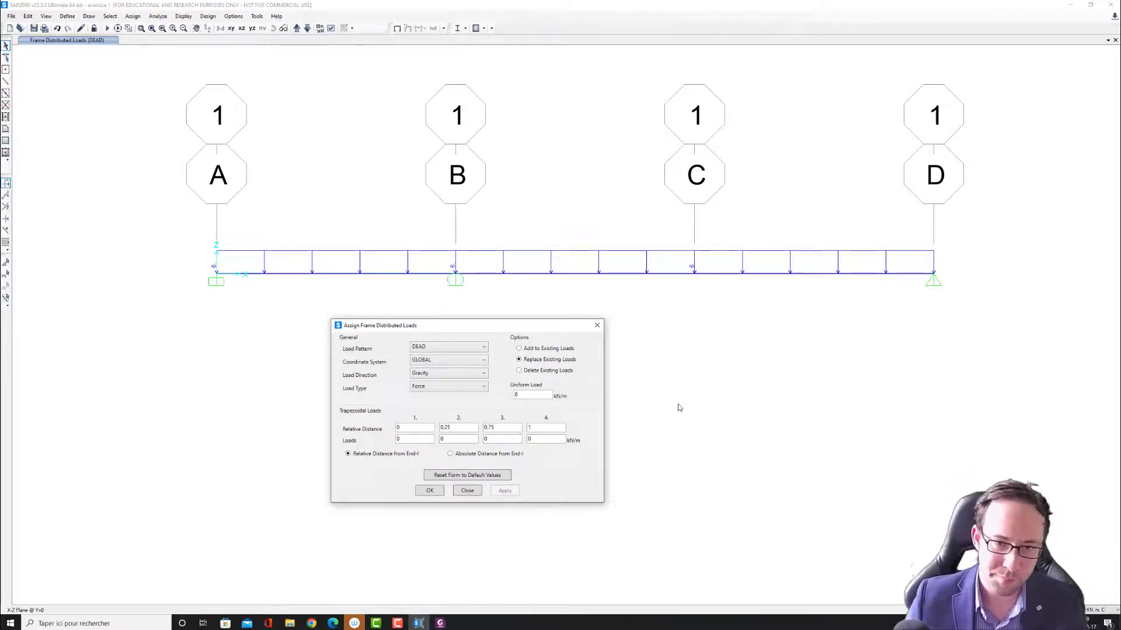
drag(496, 326, 292, 326)
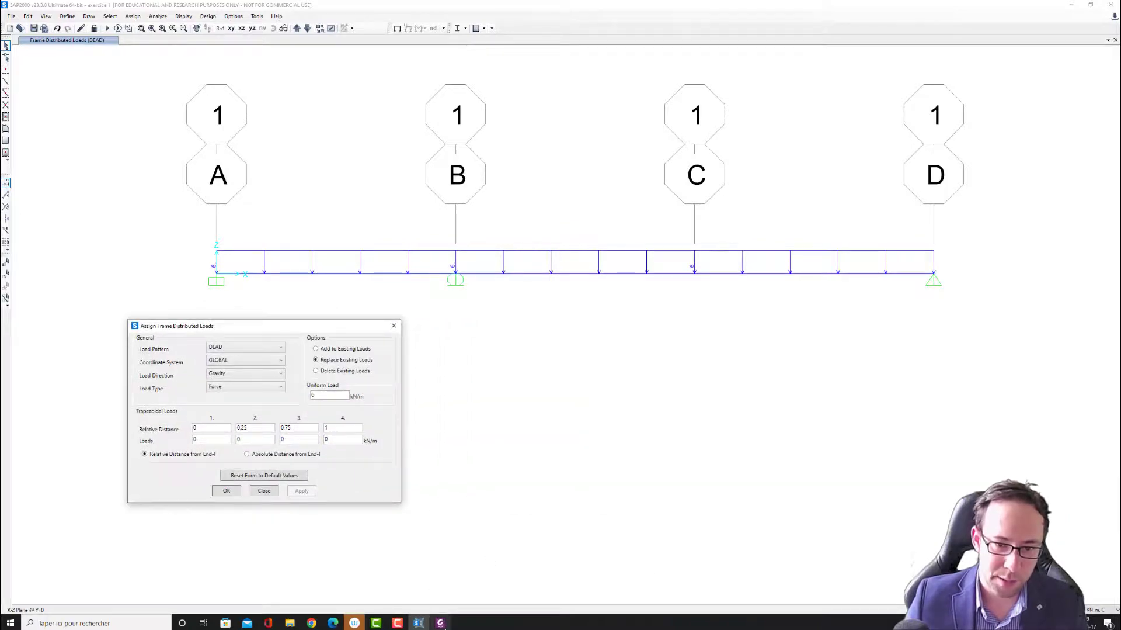
click(440, 623)
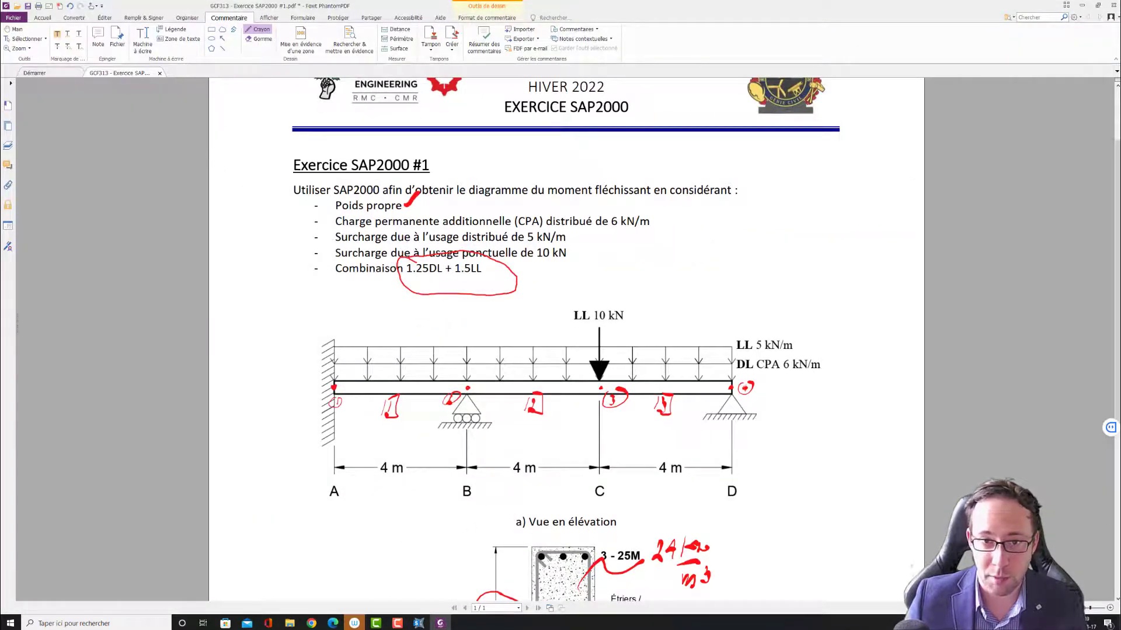
click(1082, 6)
drag(336, 325, 360, 342)
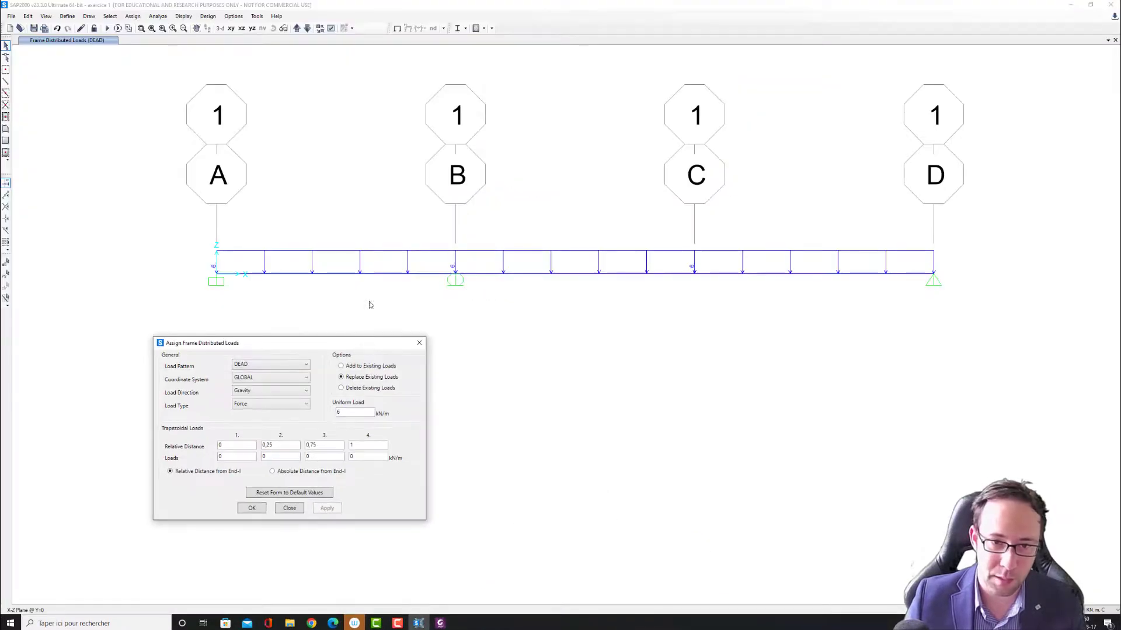
drag(369, 303, 327, 197)
drag(617, 311, 591, 209)
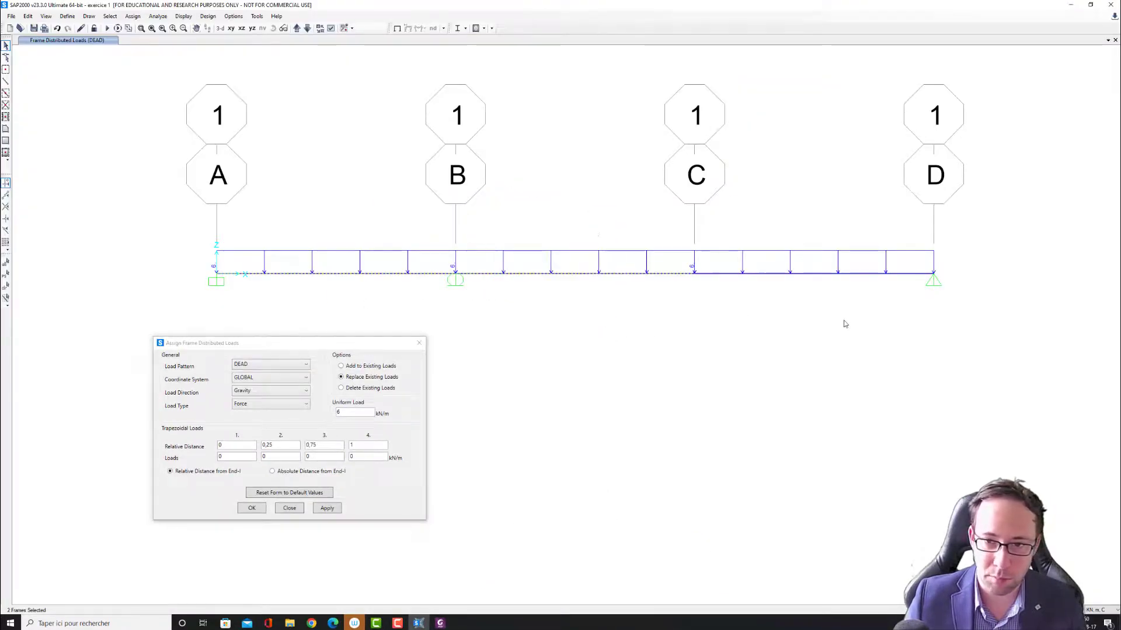
drag(846, 324, 812, 221)
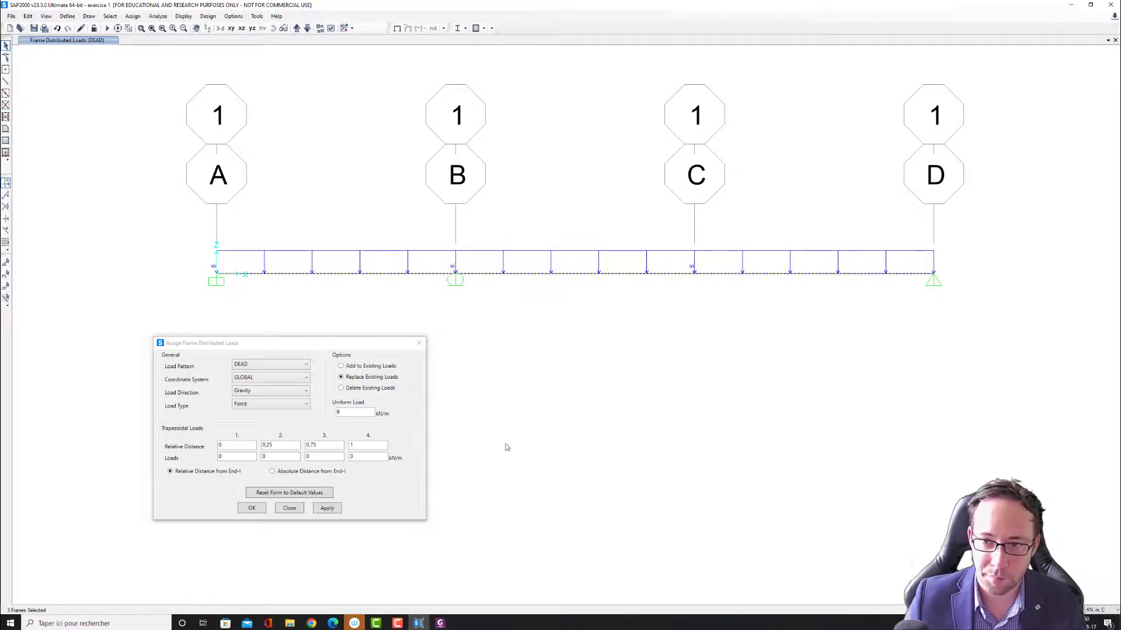
click(419, 343)
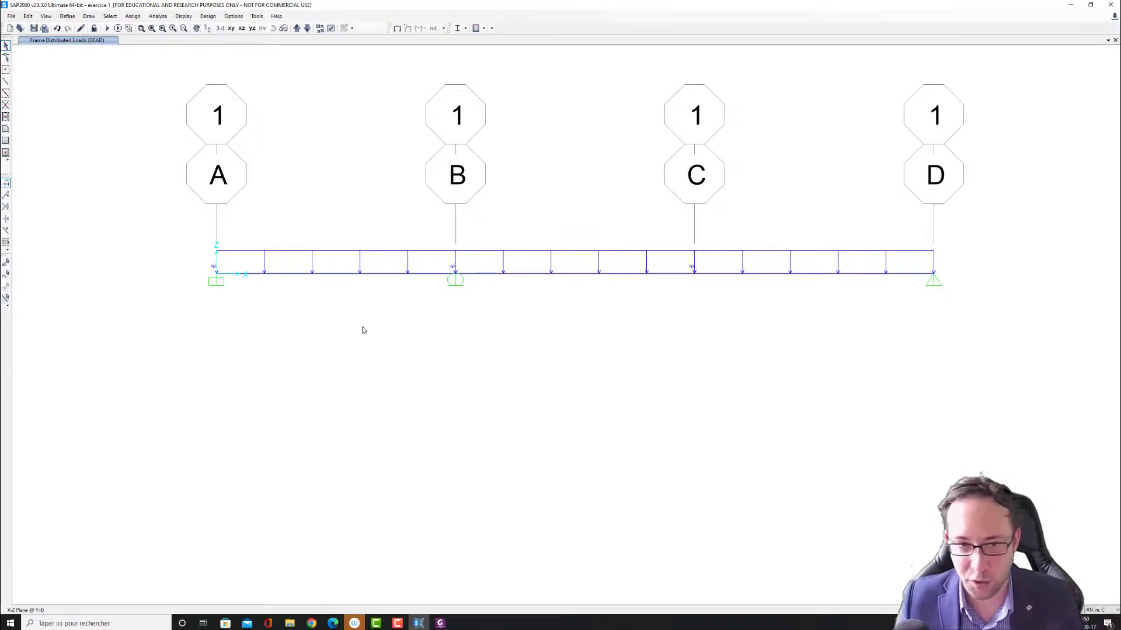
Assign a uniform distributed load of 5 kN/m in the Gravity direction to all three beam spans under the LIVE load pattern.
drag(362, 328, 292, 170)
drag(610, 346, 584, 240)
drag(845, 361, 797, 225)
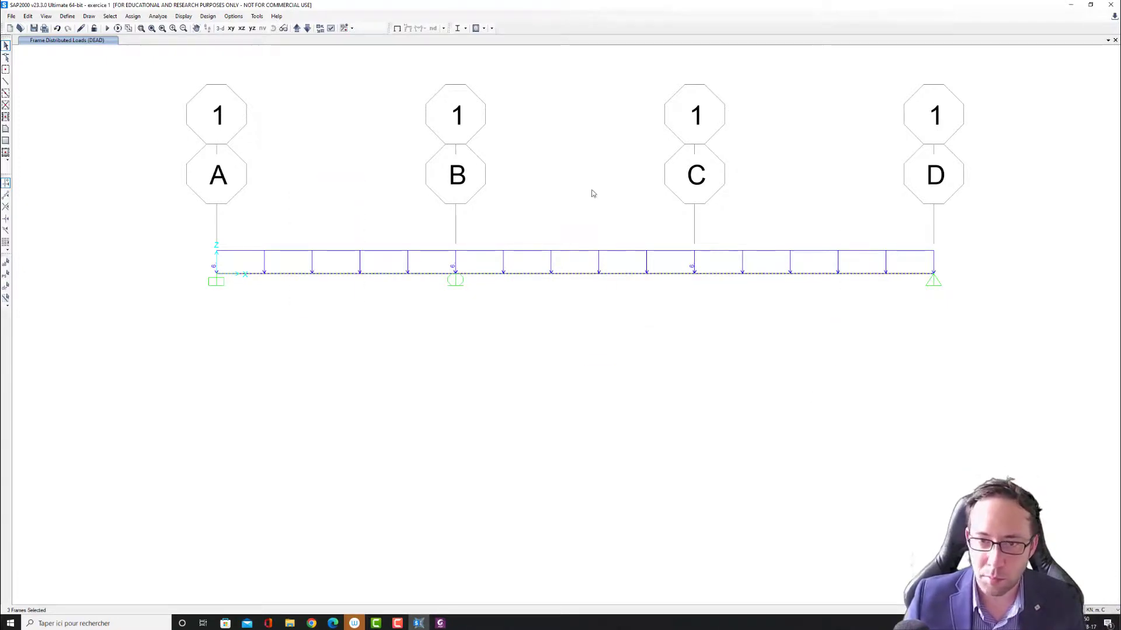
click(134, 17)
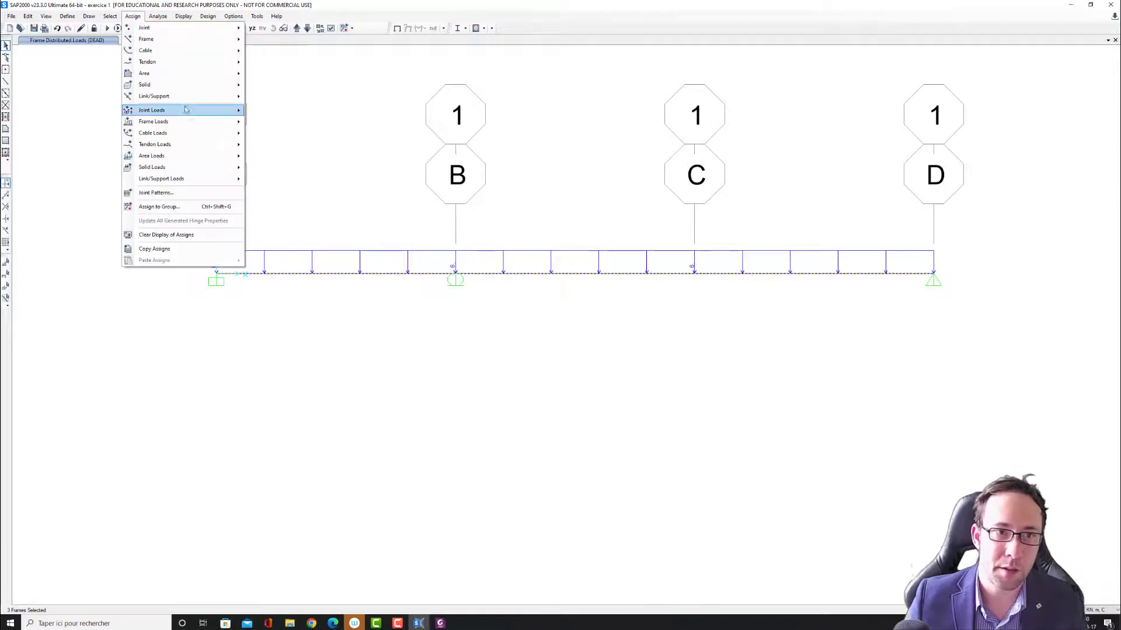
mouse_move(187, 122)
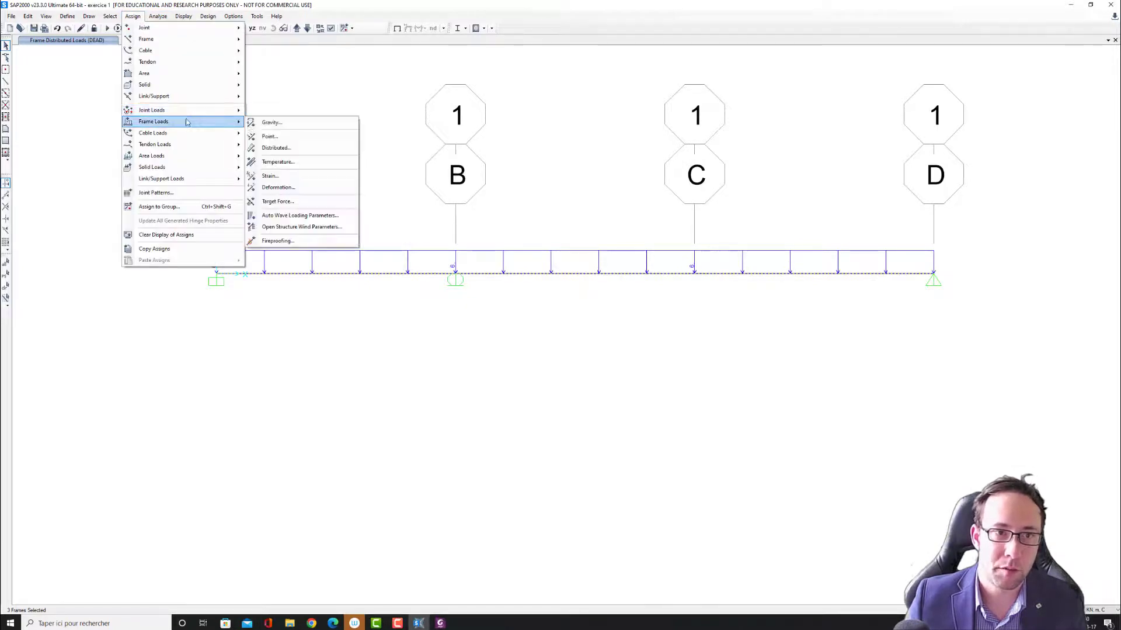
click(279, 147)
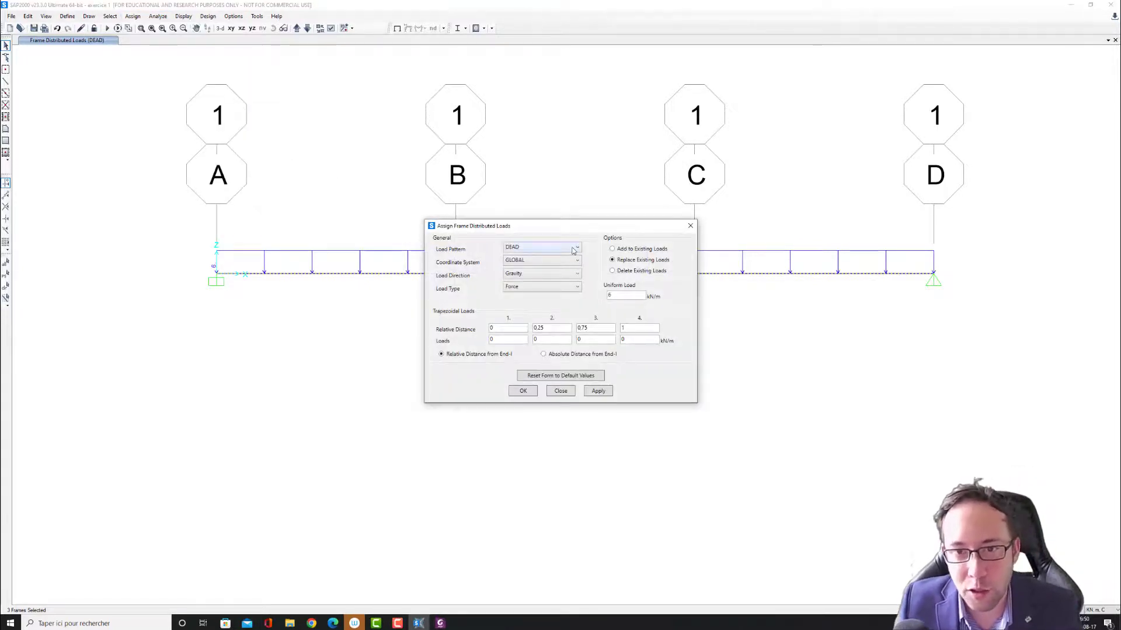
click(573, 248)
click(568, 257)
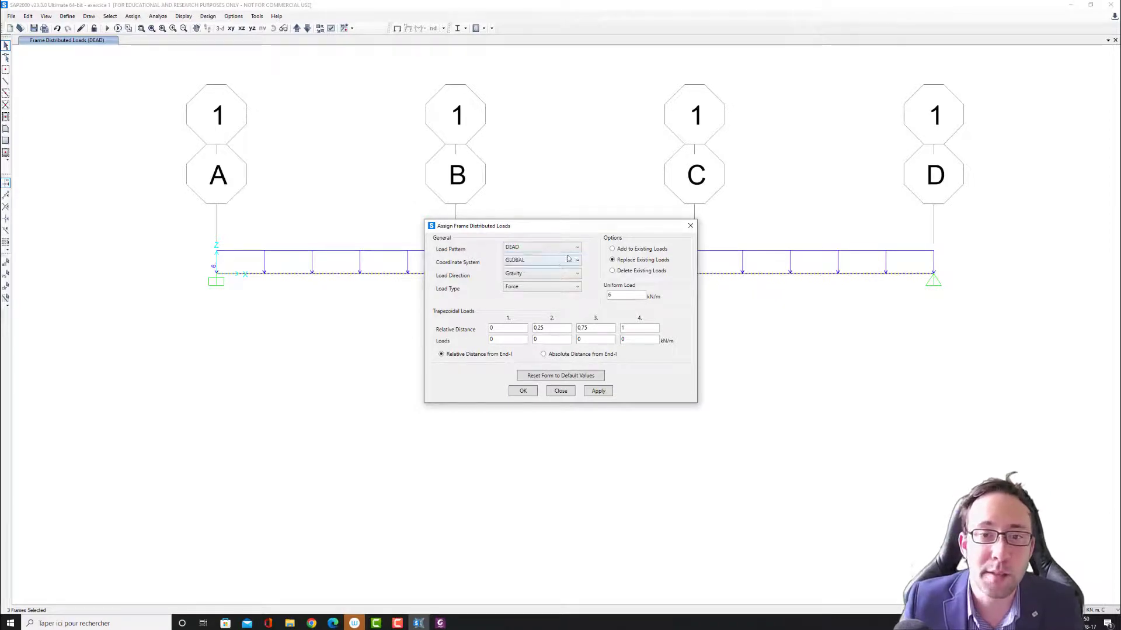
click(571, 248)
click(559, 265)
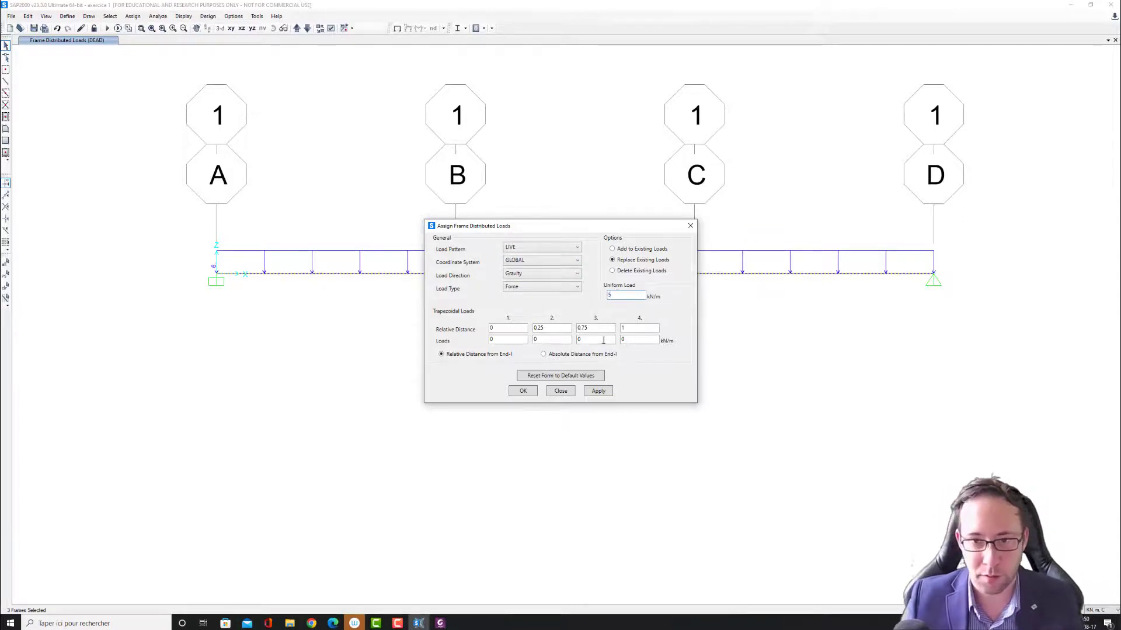
click(598, 392)
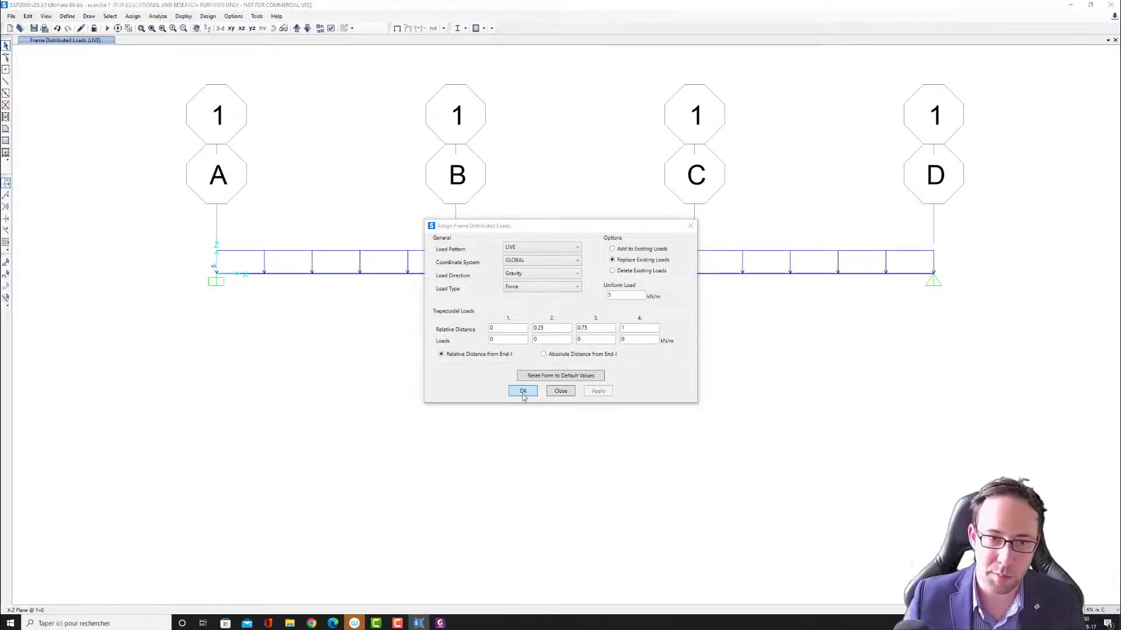
click(524, 391)
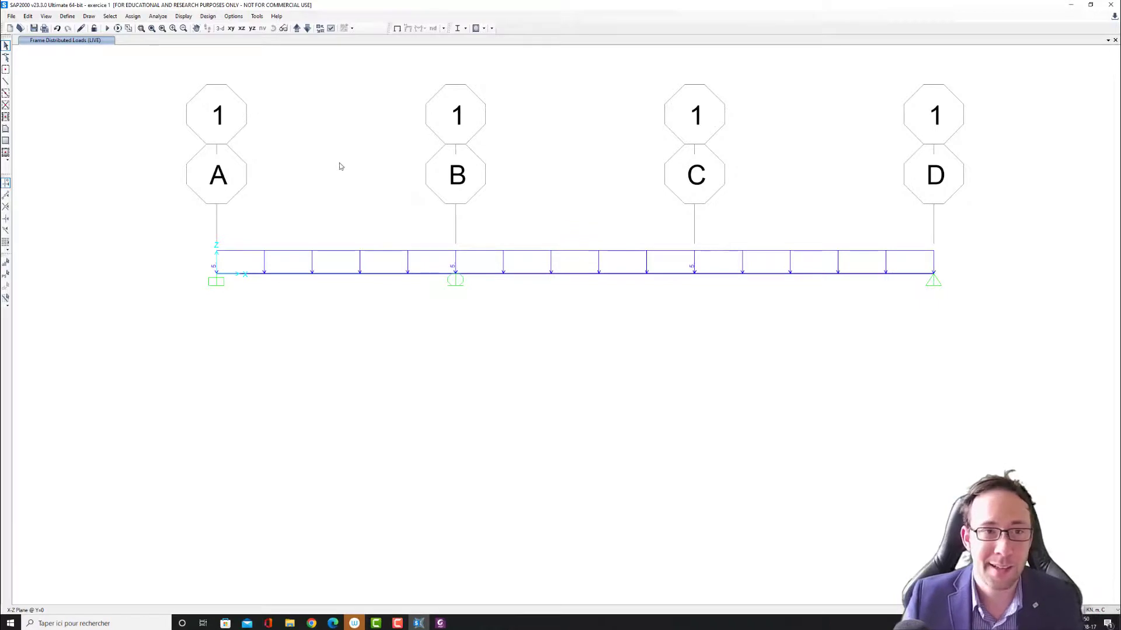
Display the frame span loading forces for the LIVE load pattern, followed by those for the DEAD load pattern.
click(184, 16)
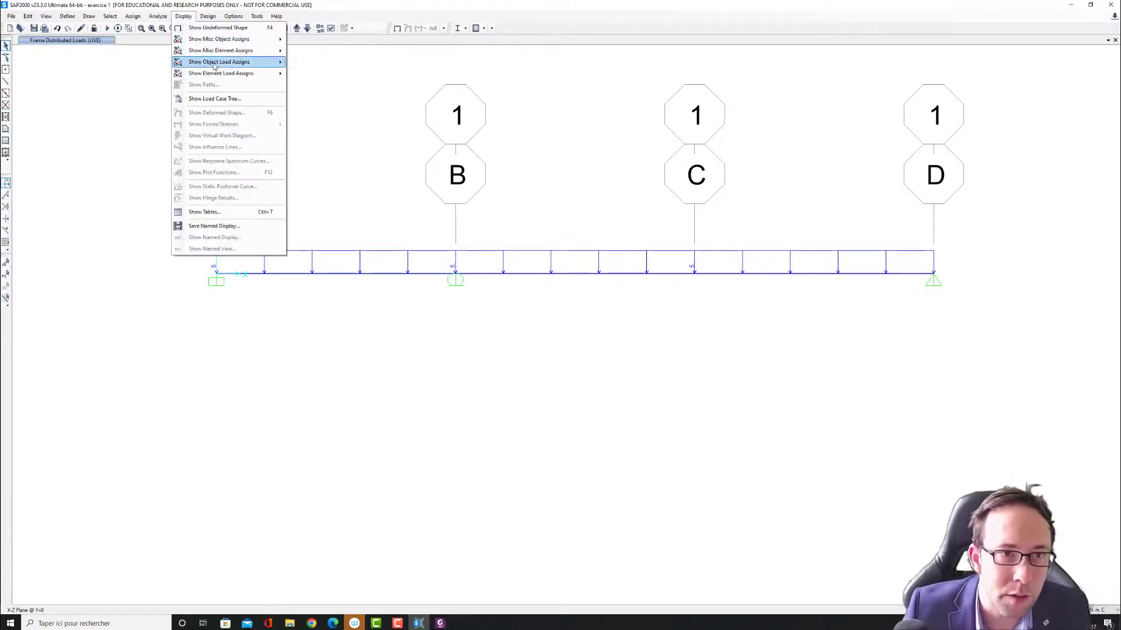
mouse_move(215, 64)
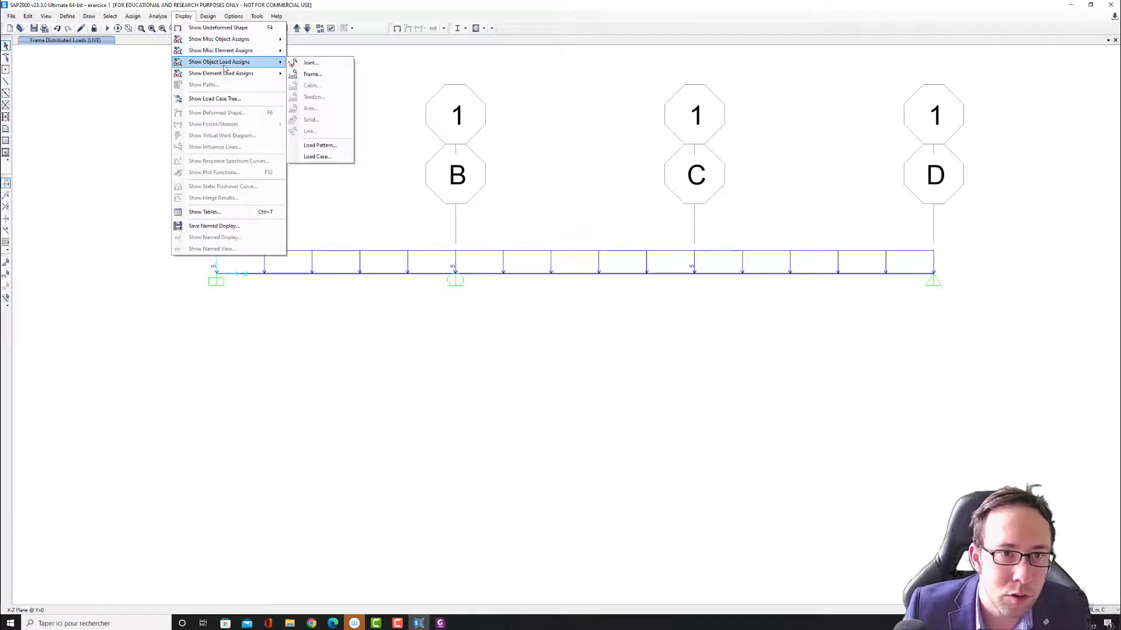
click(313, 74)
click(600, 225)
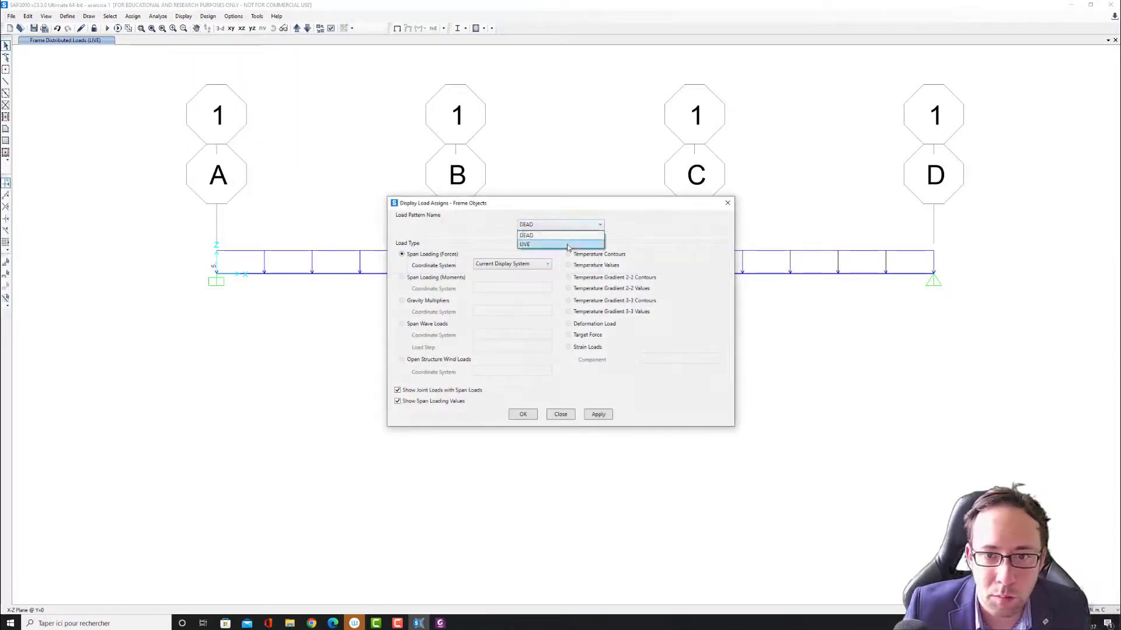
click(561, 239)
click(599, 414)
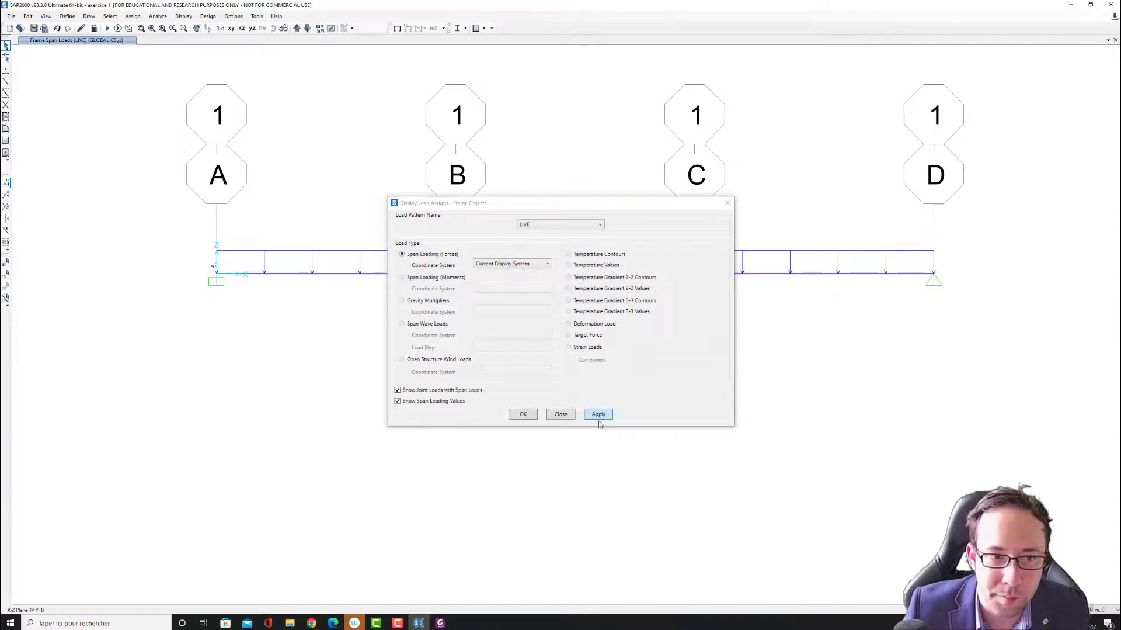
click(597, 227)
click(555, 233)
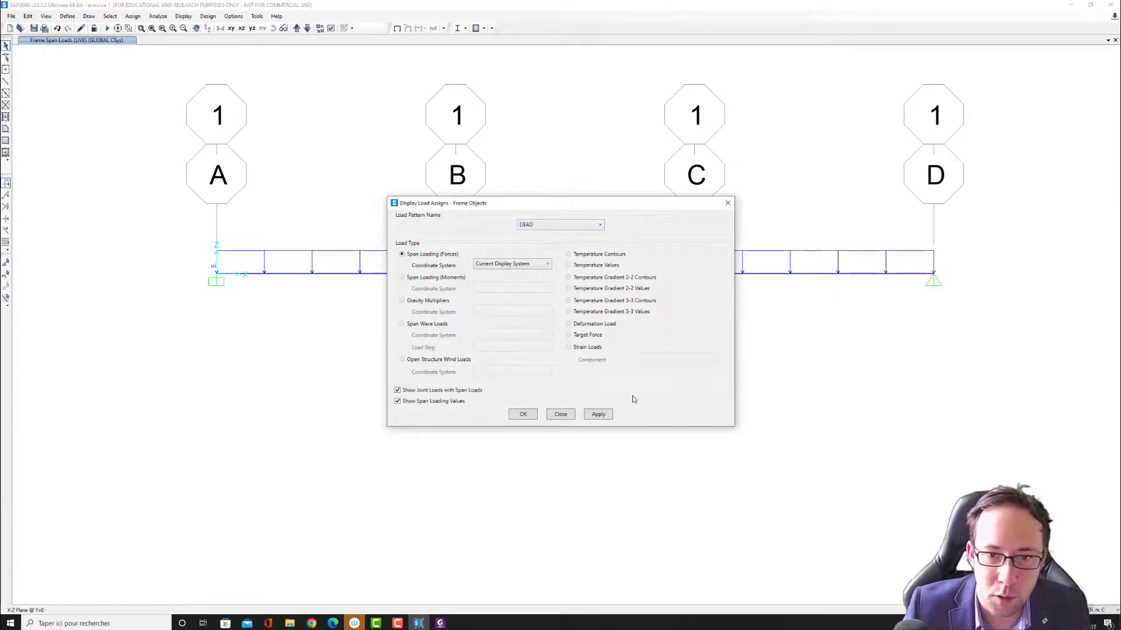
click(599, 414)
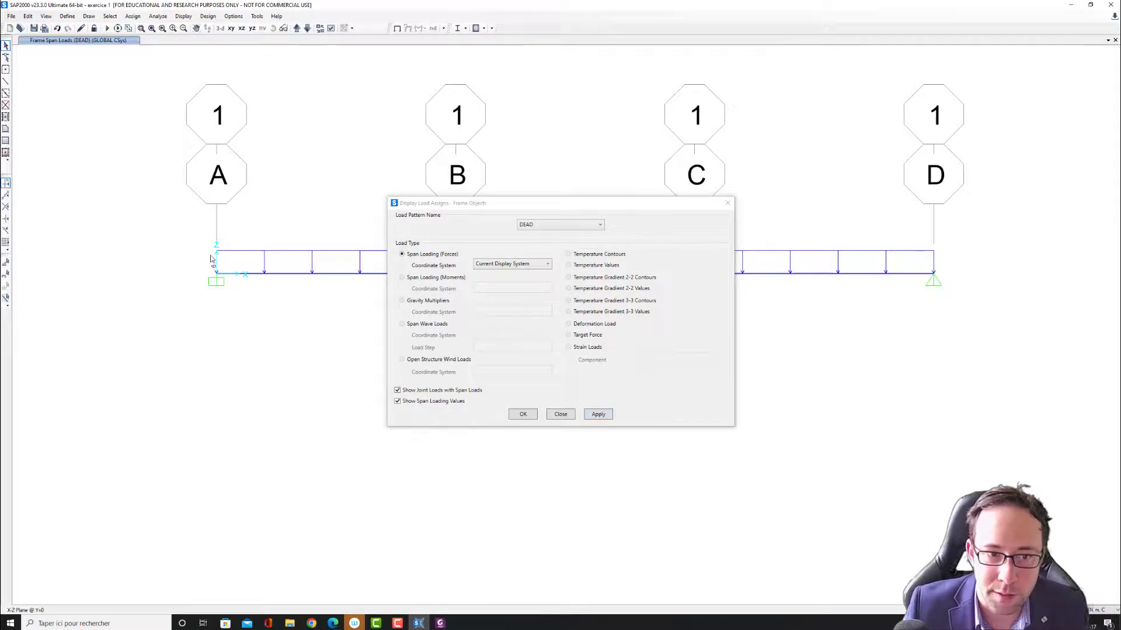
click(523, 415)
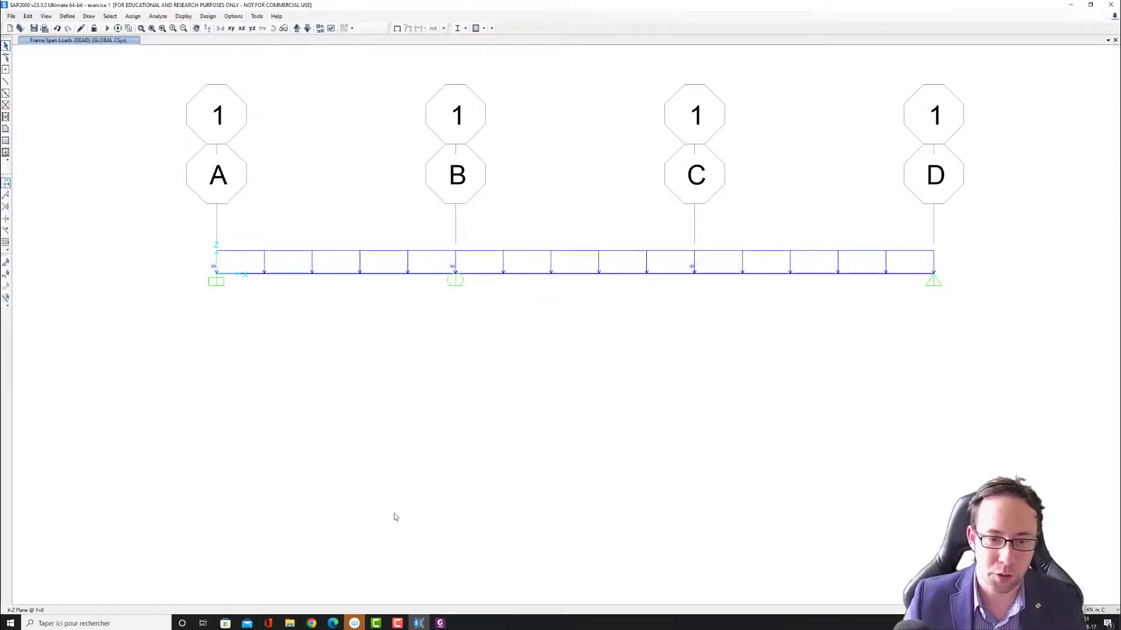
Check the live point load in the exercise PDF, and open the joint force assignment for the joint at grid C in SAP2000.
click(441, 622)
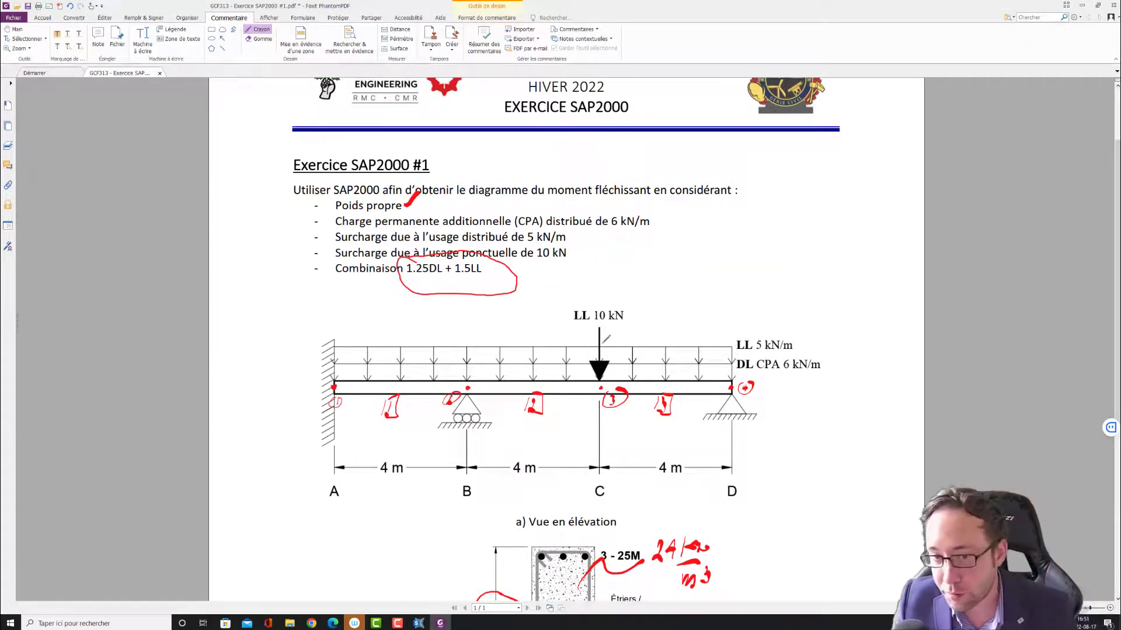
click(1083, 5)
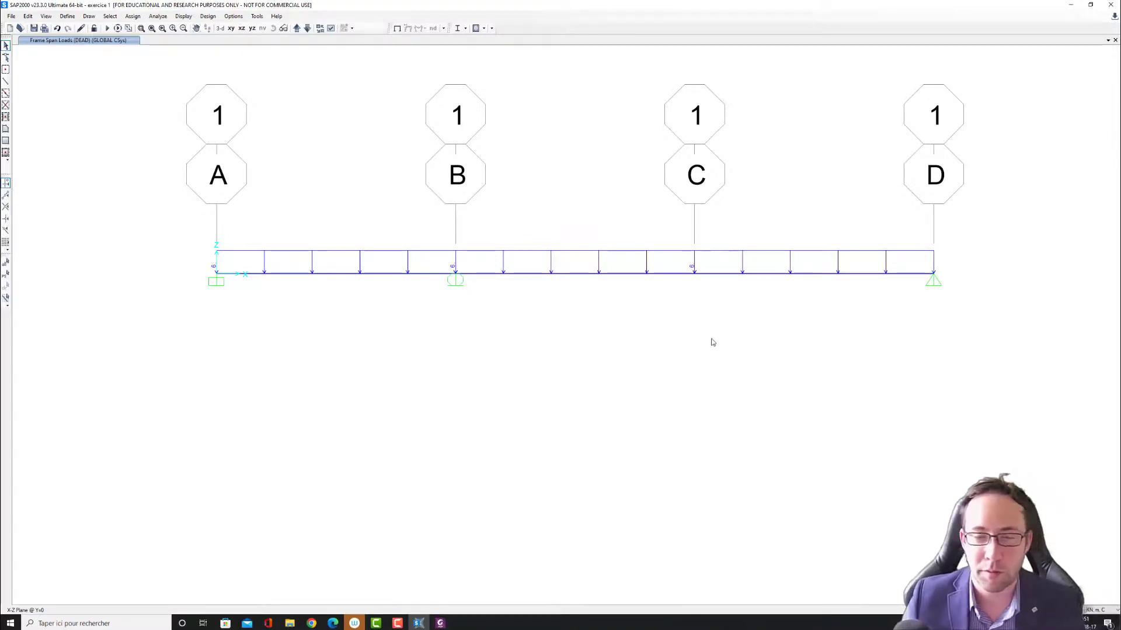
drag(657, 220, 726, 325)
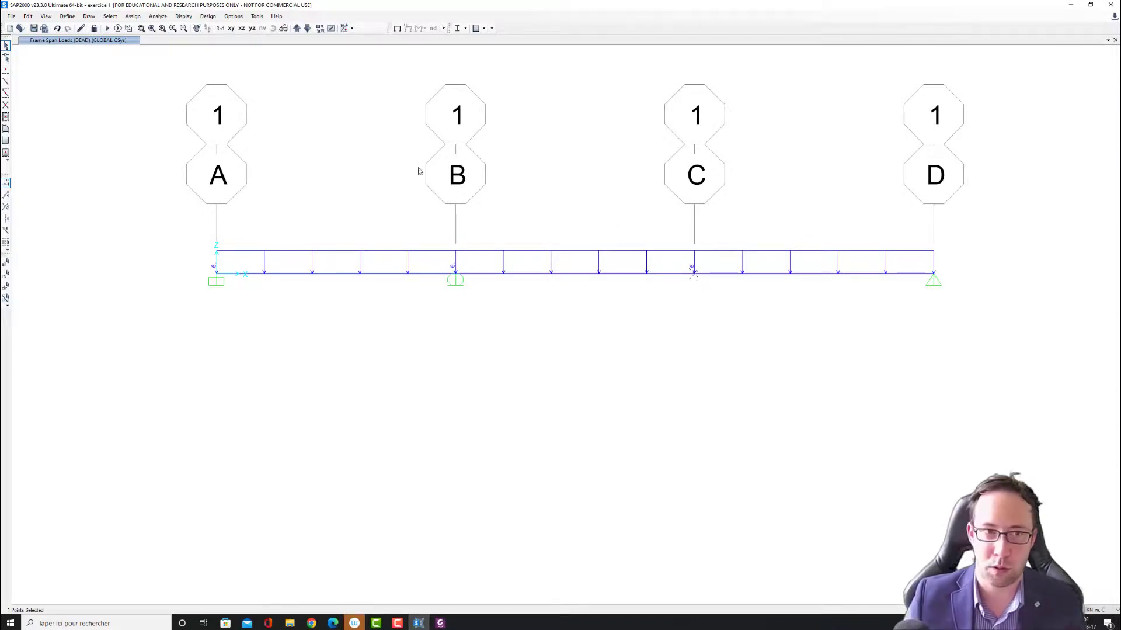
click(133, 16)
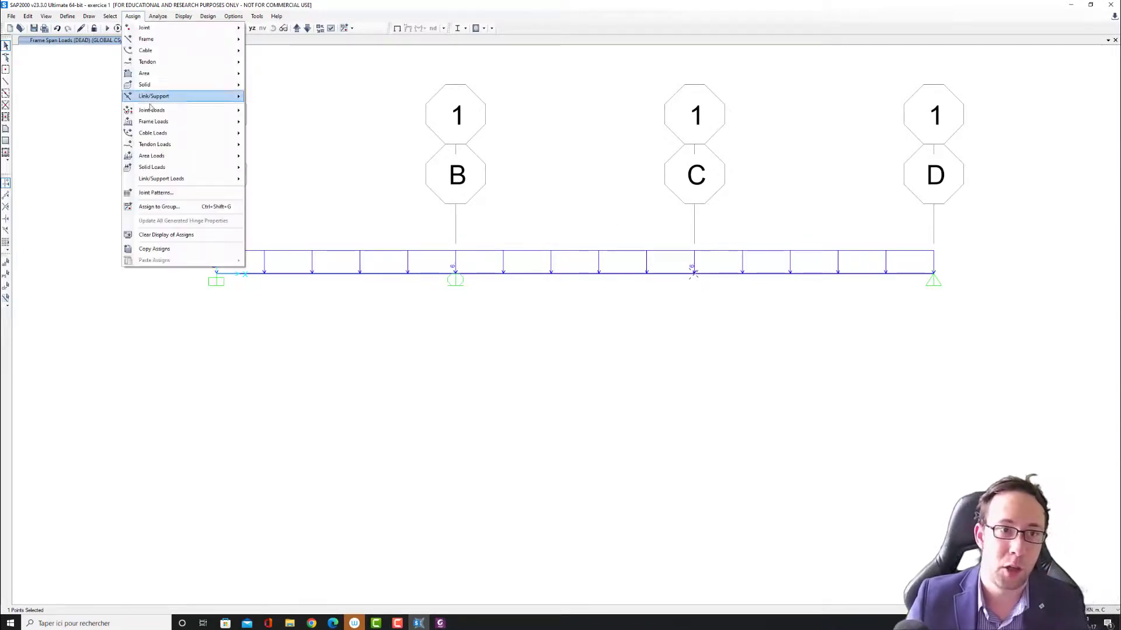
mouse_move(162, 122)
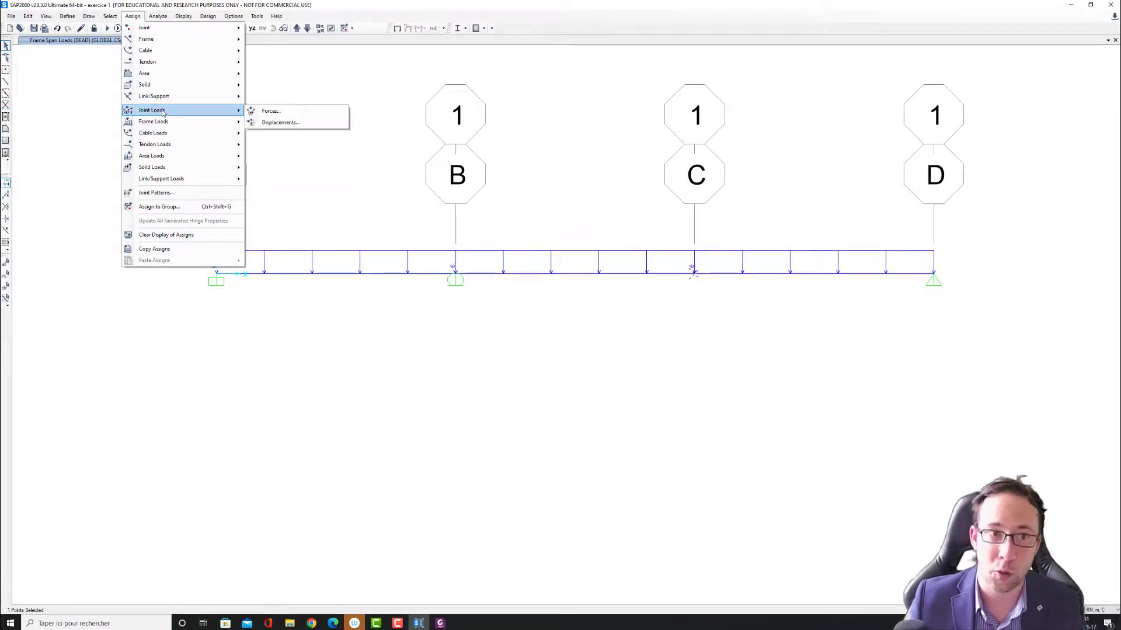
click(294, 116)
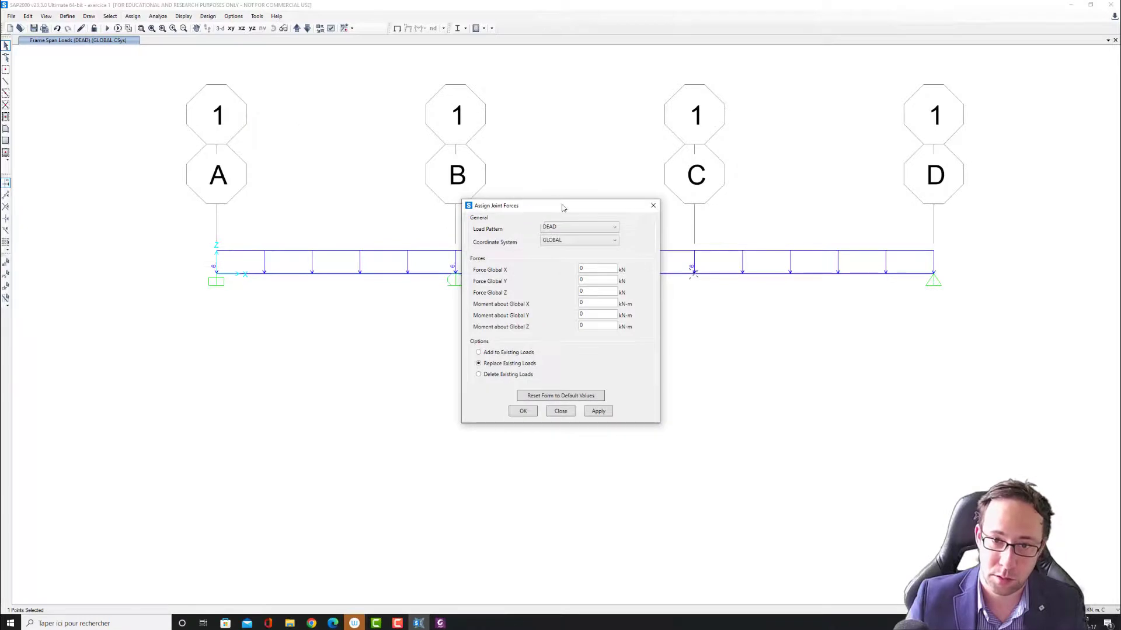
drag(540, 199, 426, 149)
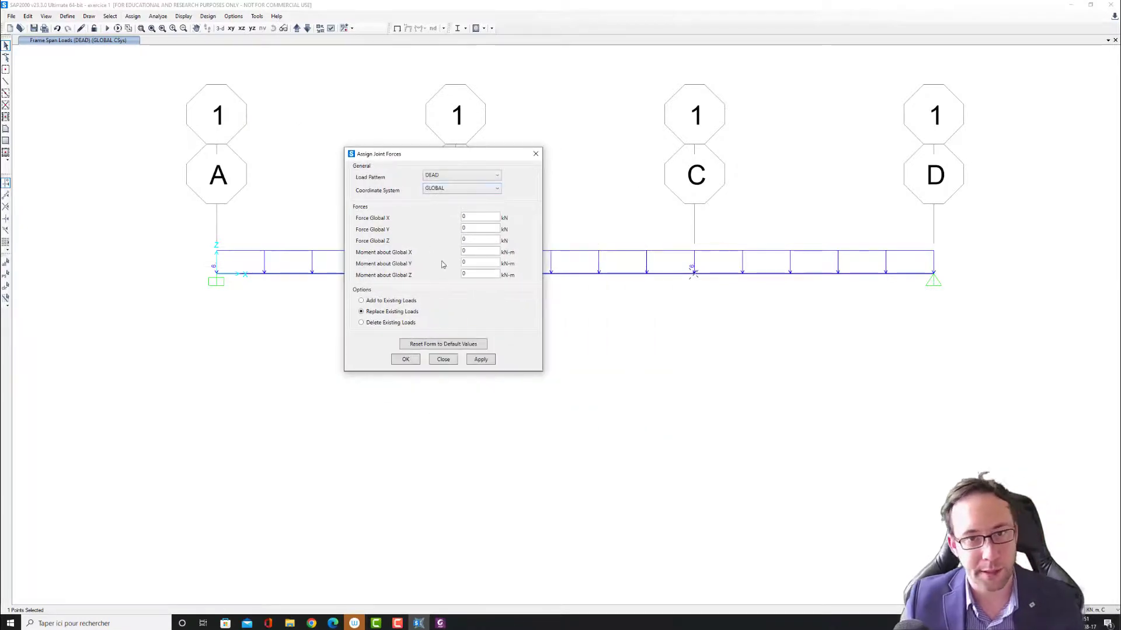
Apply a Force Global Z of -10 kN to the selected joint at grid C under the LIVE load pattern.
click(497, 175)
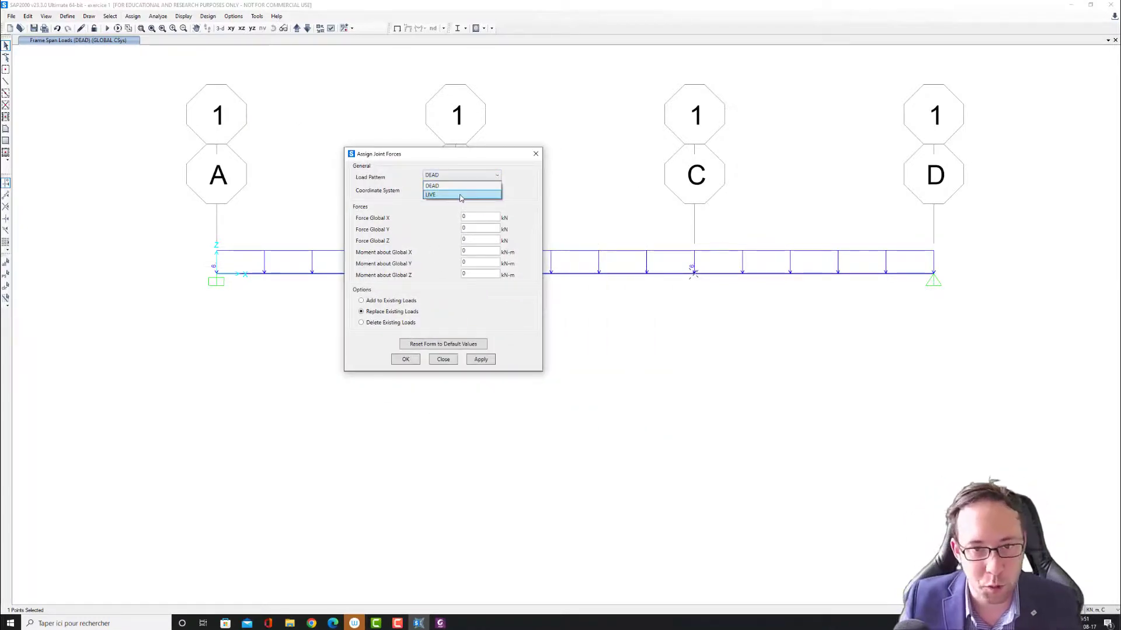
click(460, 195)
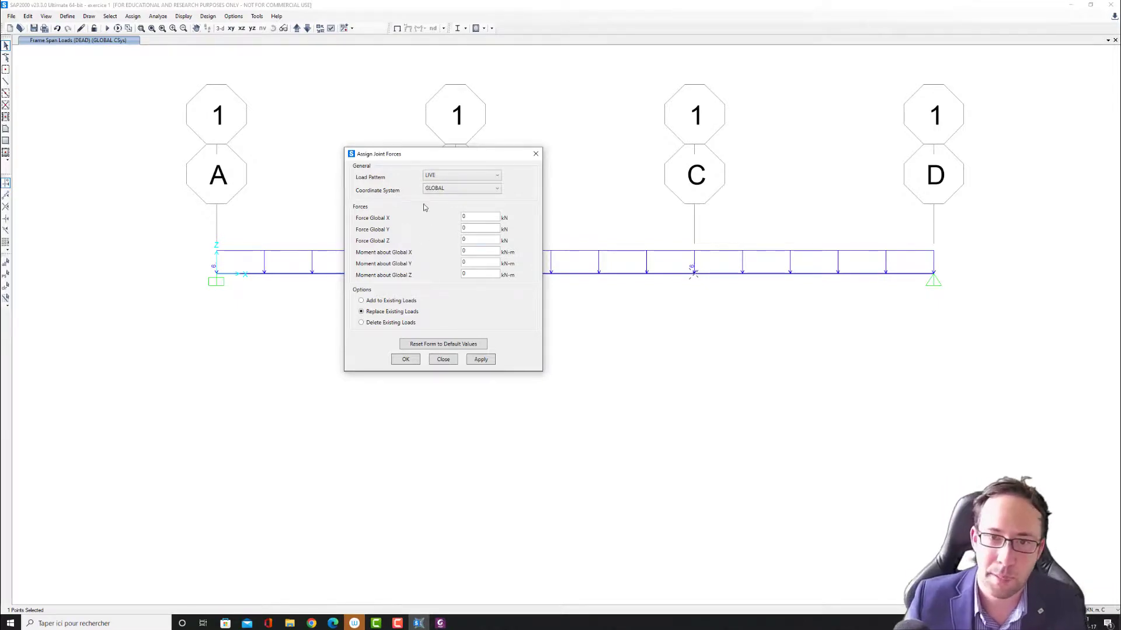
mouse_move(445, 157)
mouse_down()
mouse_move(310, 136)
mouse_move(460, 155)
mouse_up()
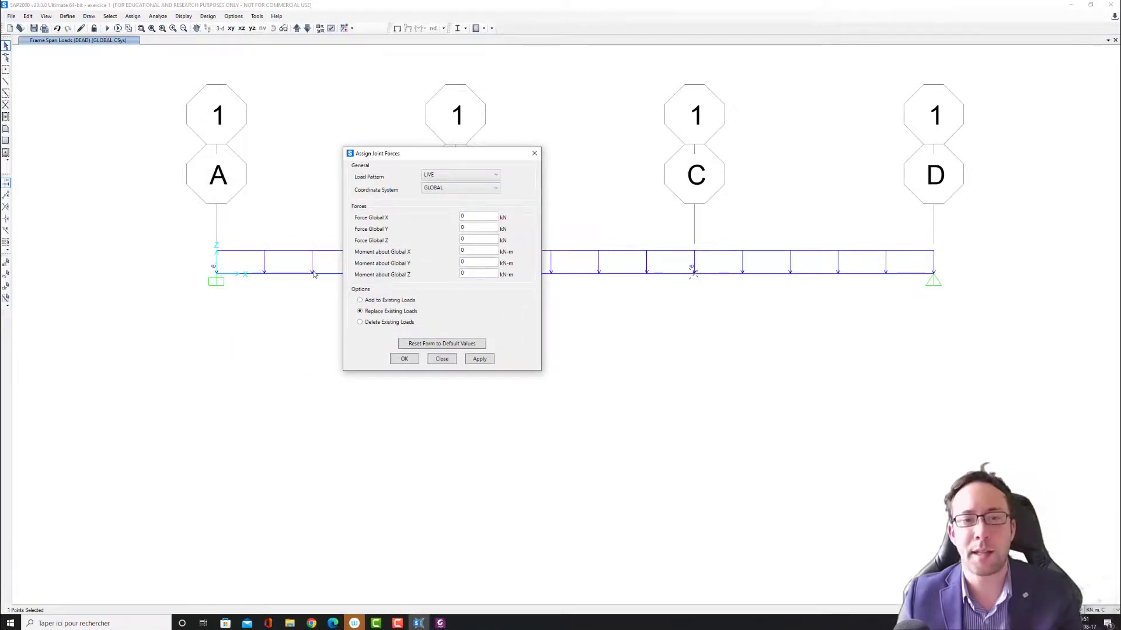
double_click(466, 240)
click(440, 623)
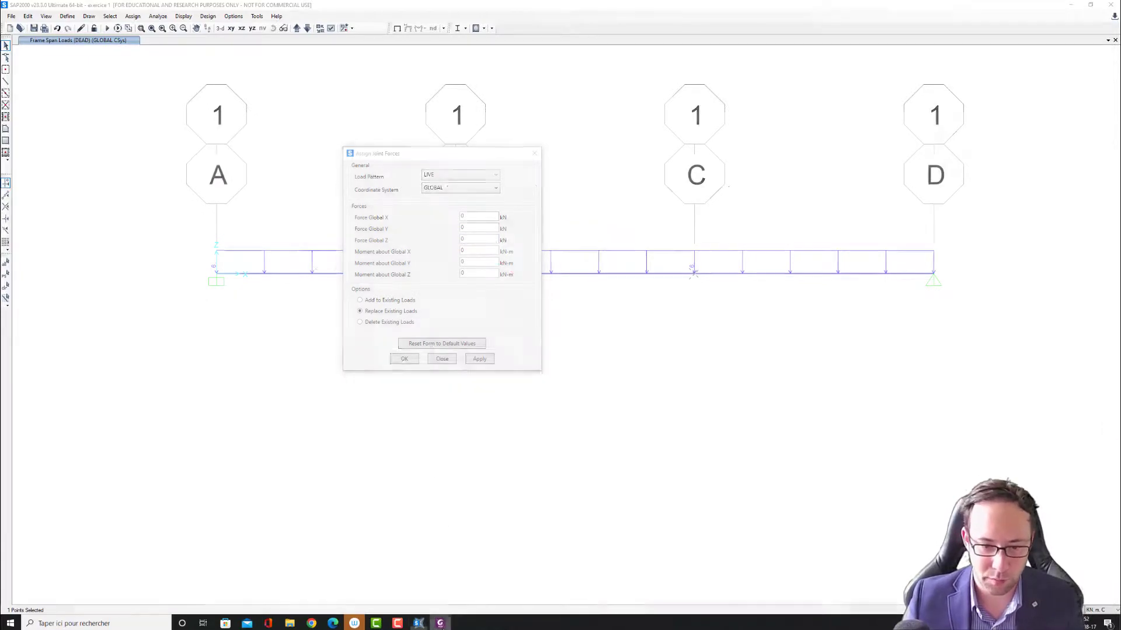
click(440, 622)
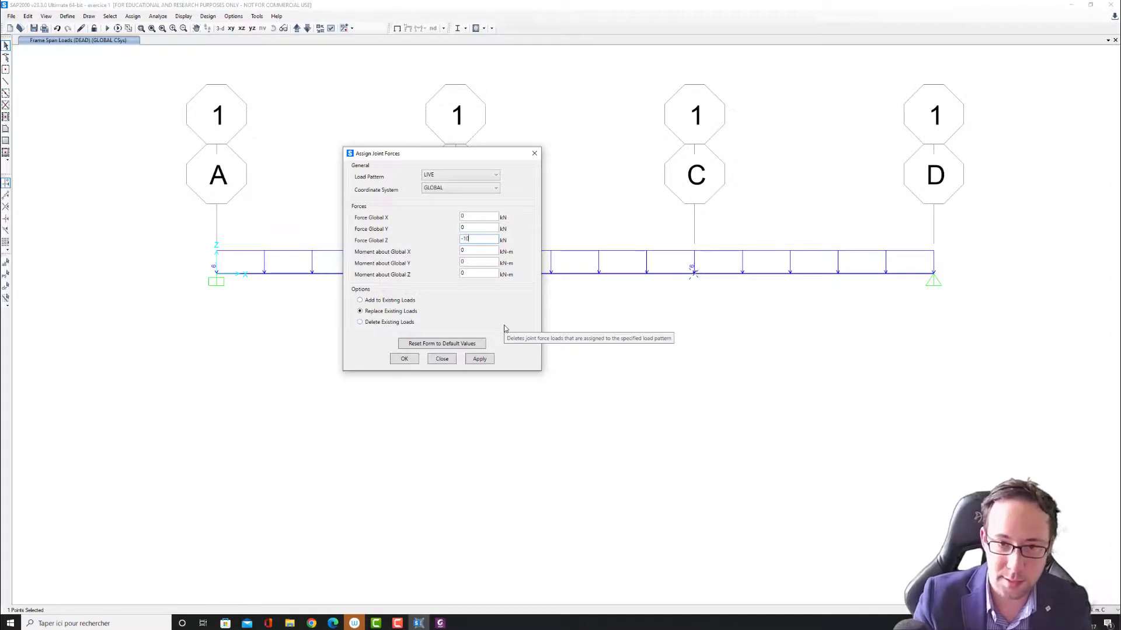
click(479, 361)
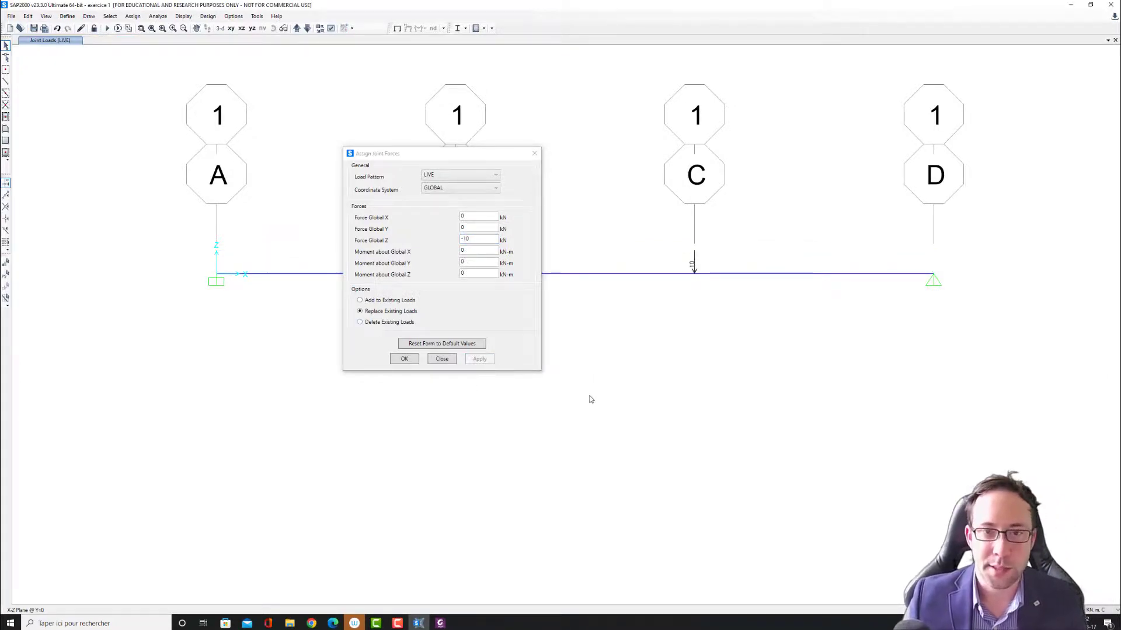
click(405, 358)
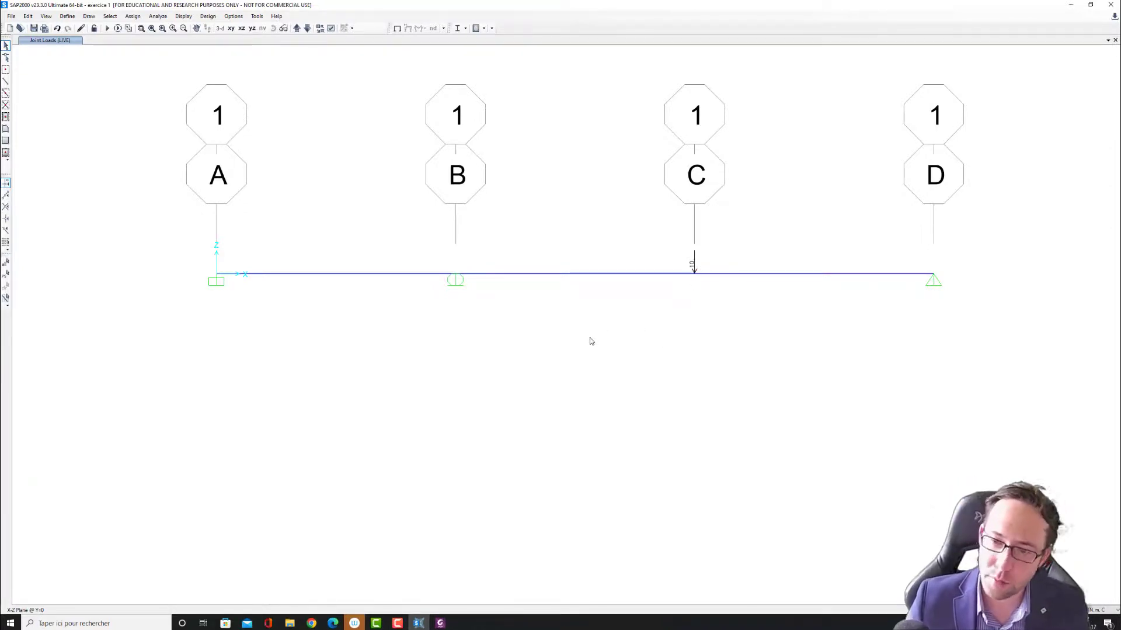
Inspect the frame point load assignment options for the span between B and C, and close them without assigning a load.
drag(547, 332, 540, 239)
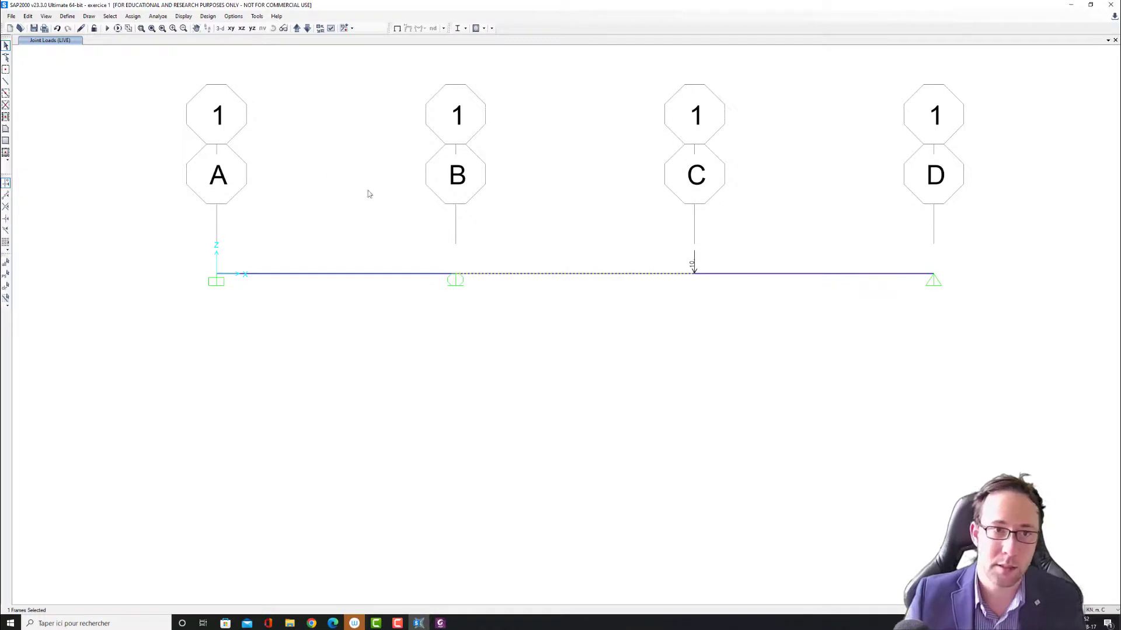
click(133, 16)
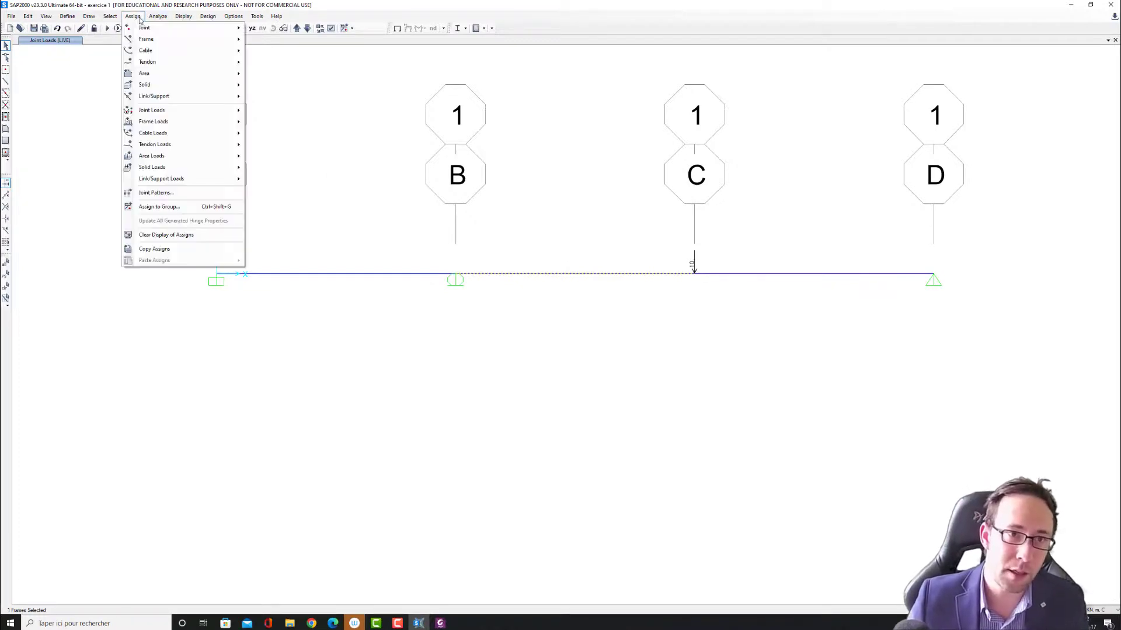
mouse_move(170, 122)
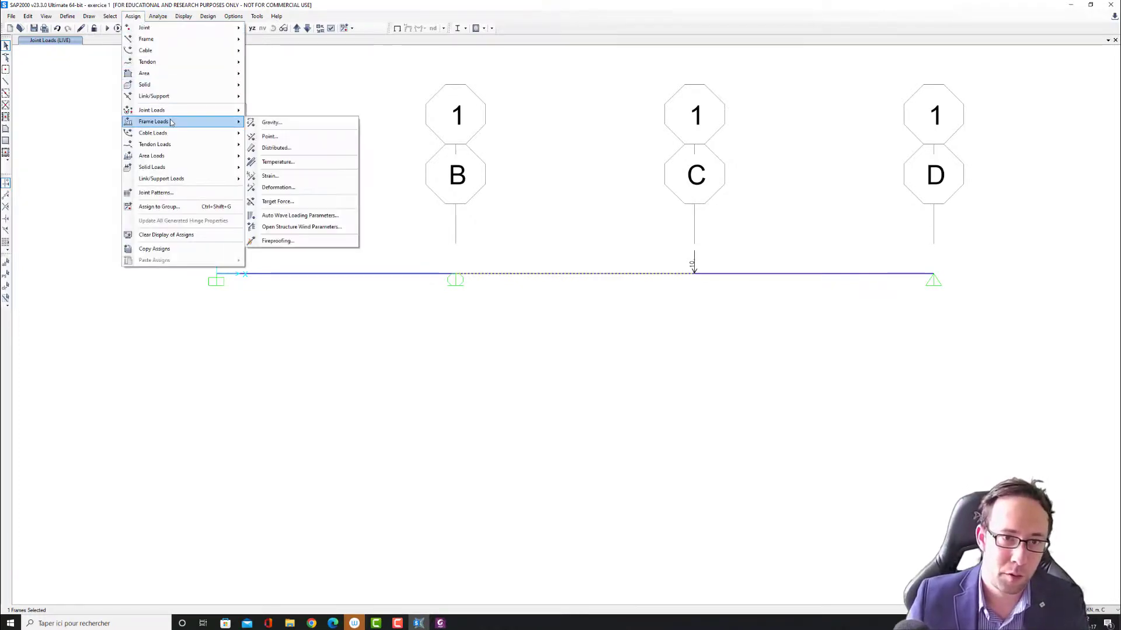
click(272, 136)
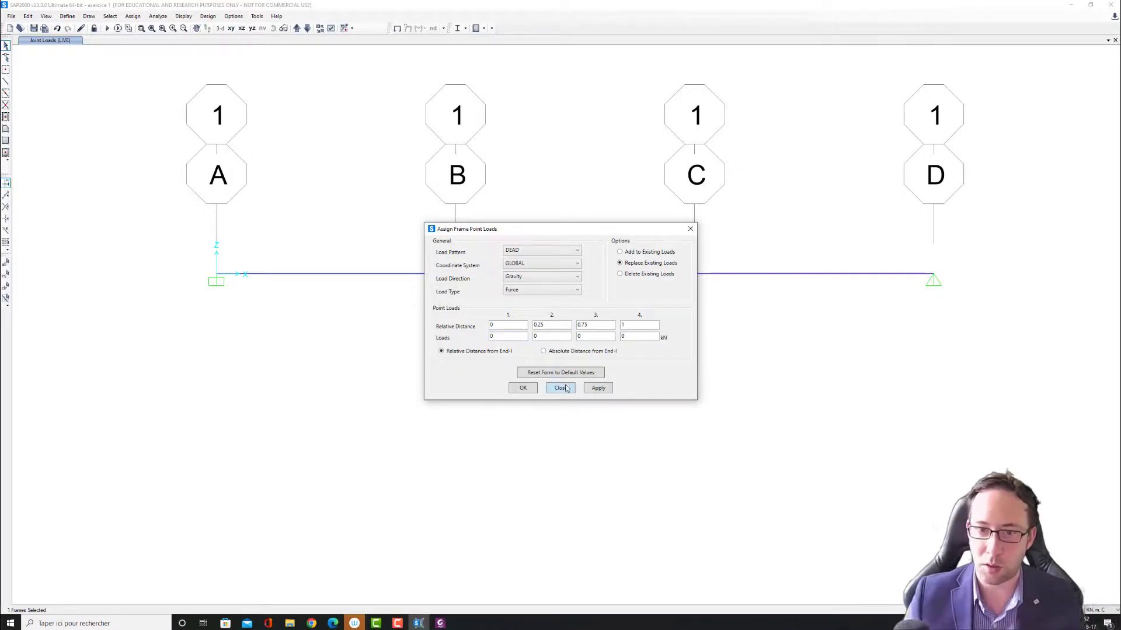
click(691, 228)
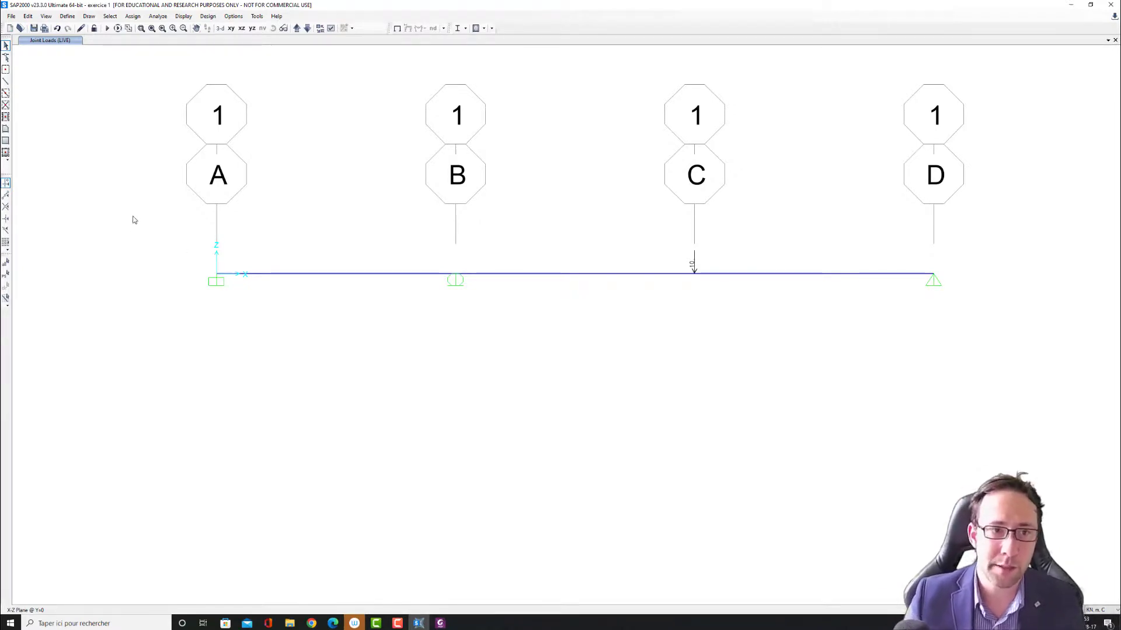
Create a new load combination named 1.25DL+1.5LL.
click(67, 18)
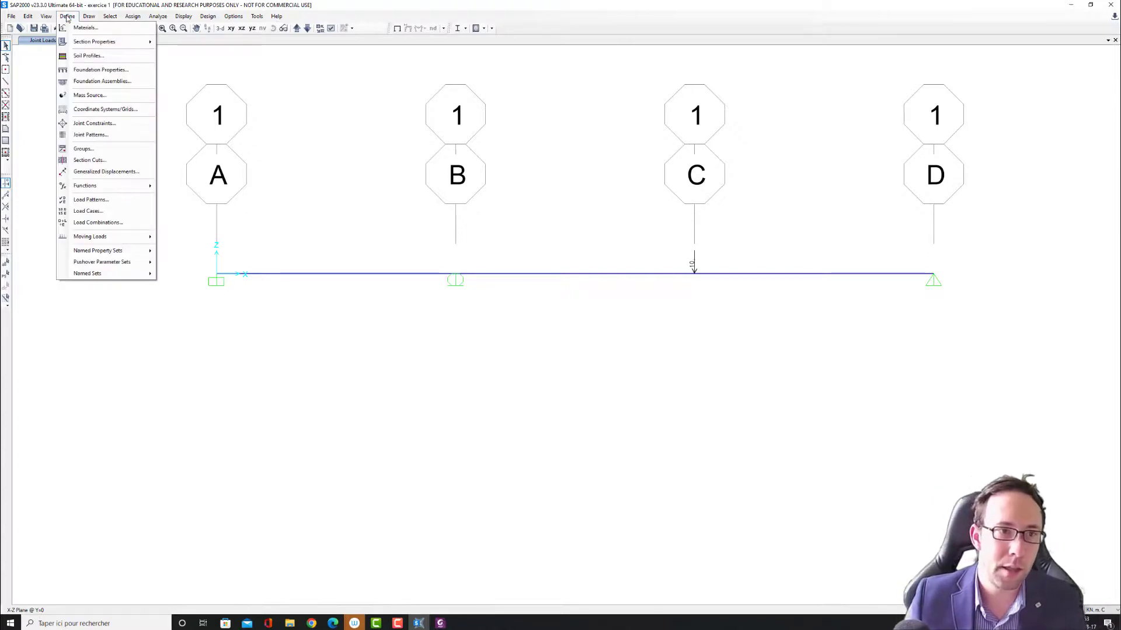
click(98, 222)
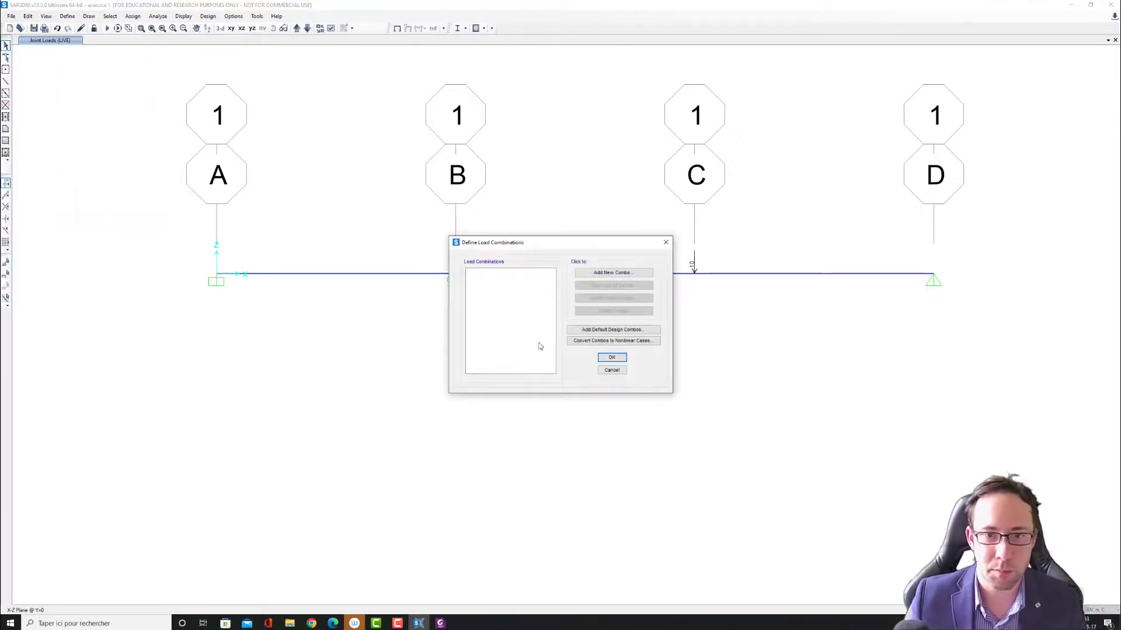
click(611, 273)
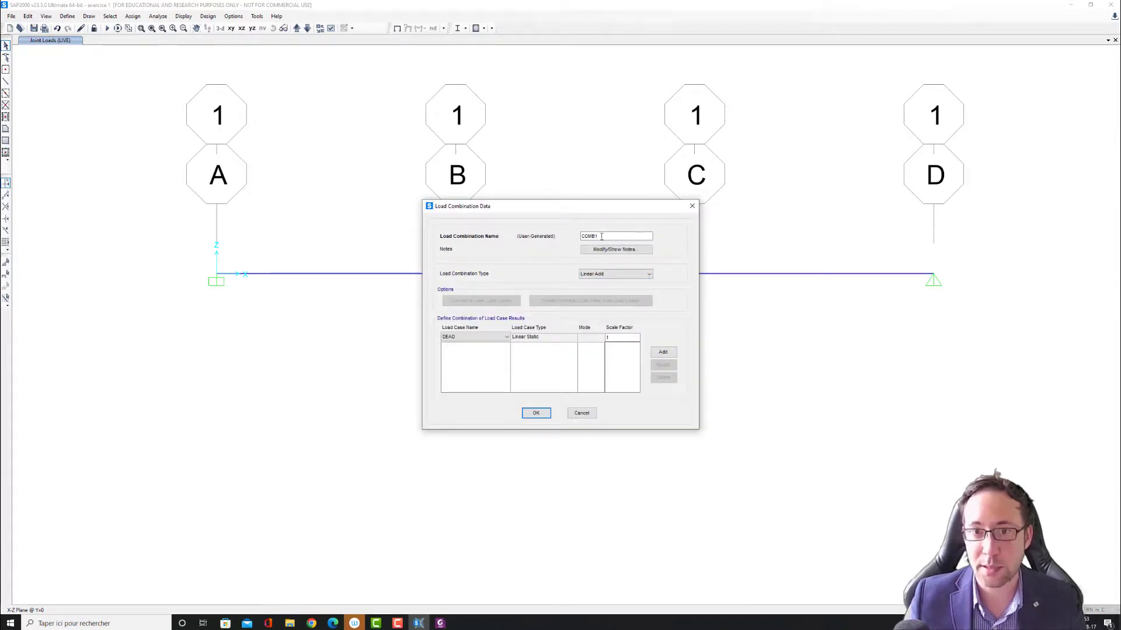
double_click(604, 237)
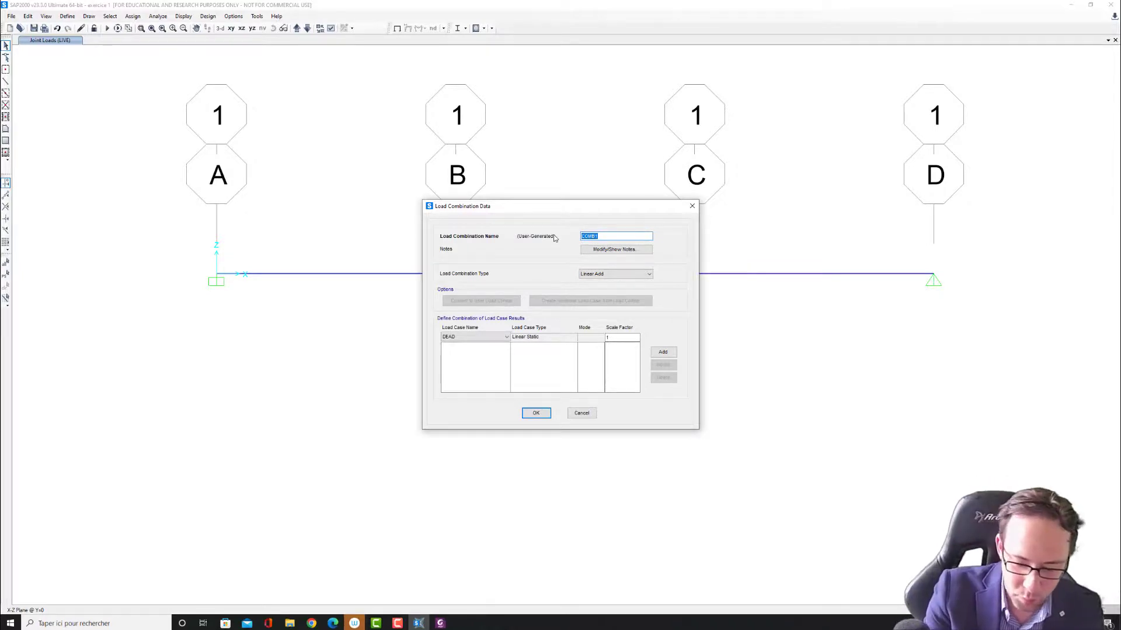
text(1.25DL)
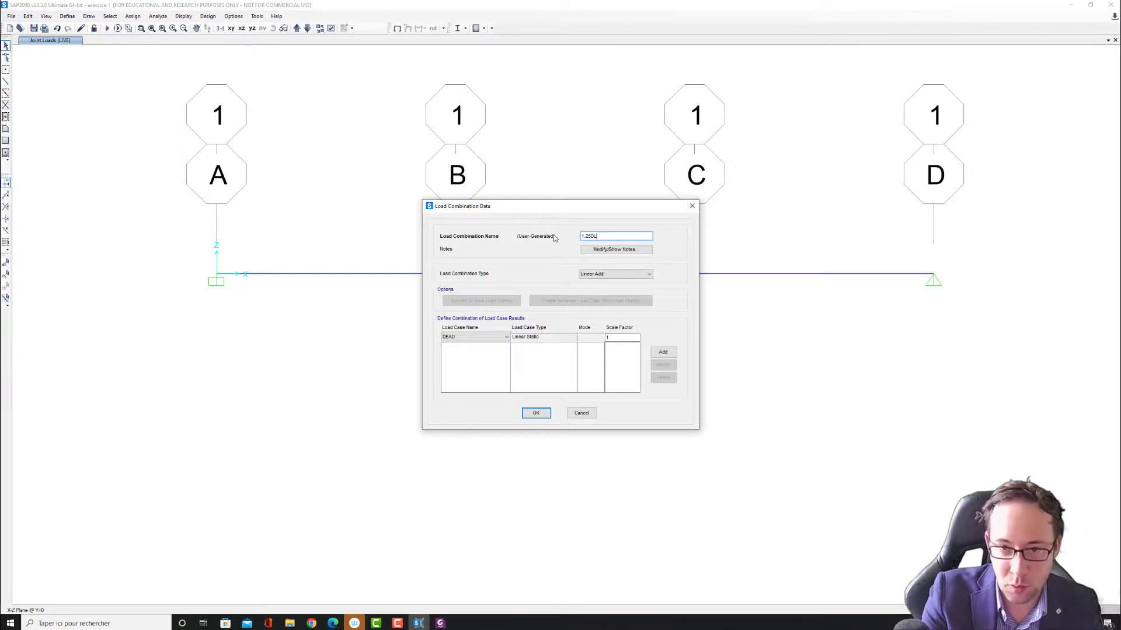
text(+)
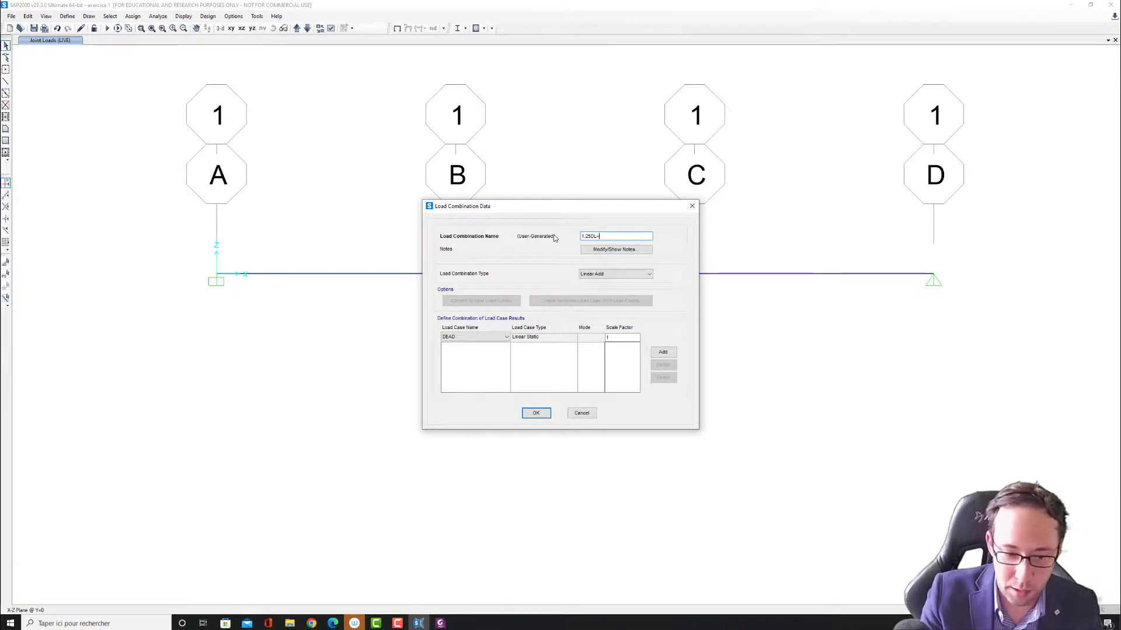
text(1.5LL)
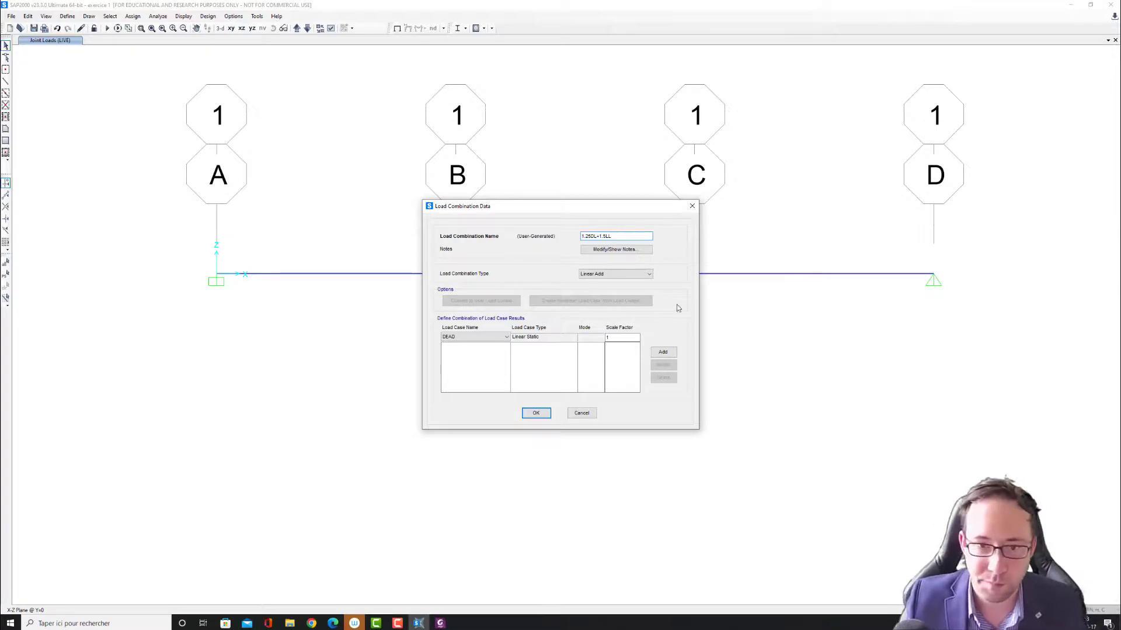
Add the DEAD load case to the combination with a scale factor of 1.25.
click(506, 337)
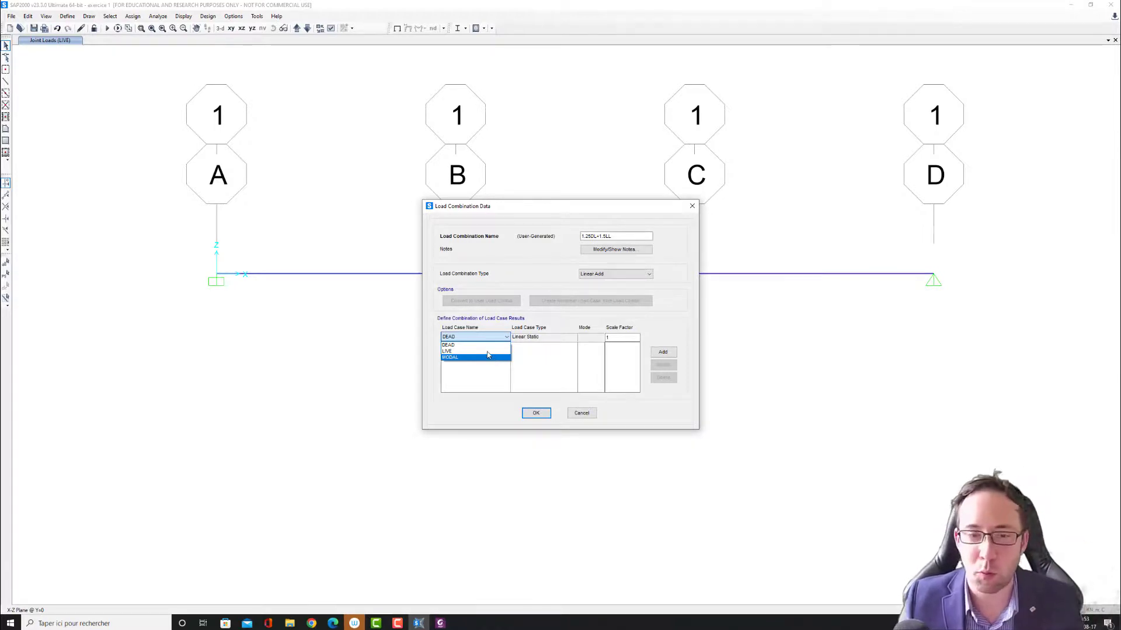
click(485, 346)
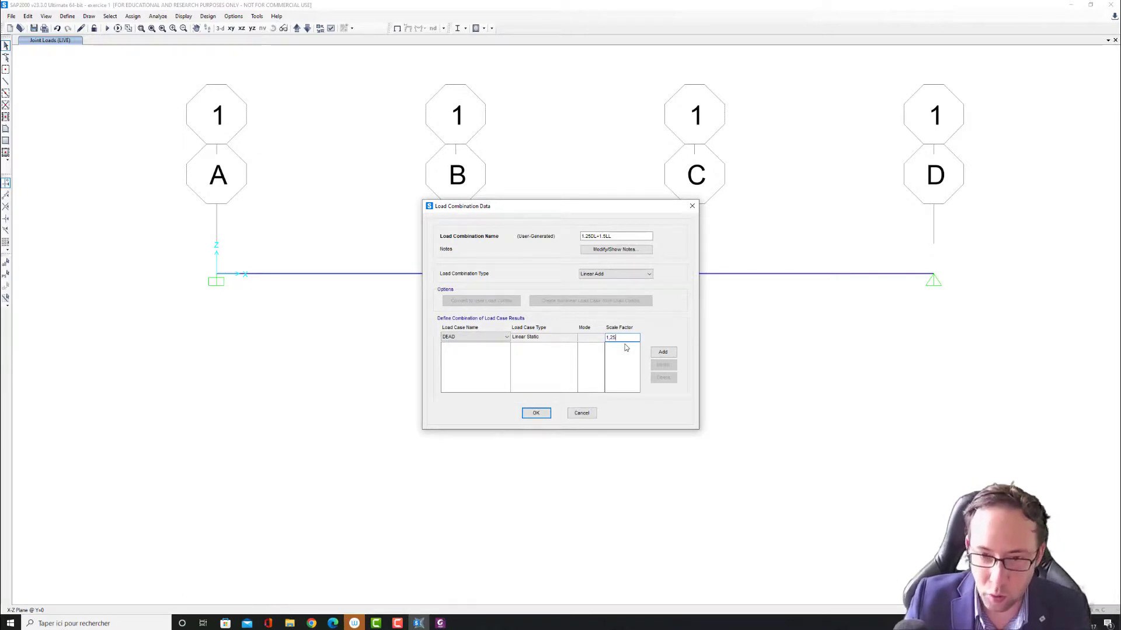
click(663, 352)
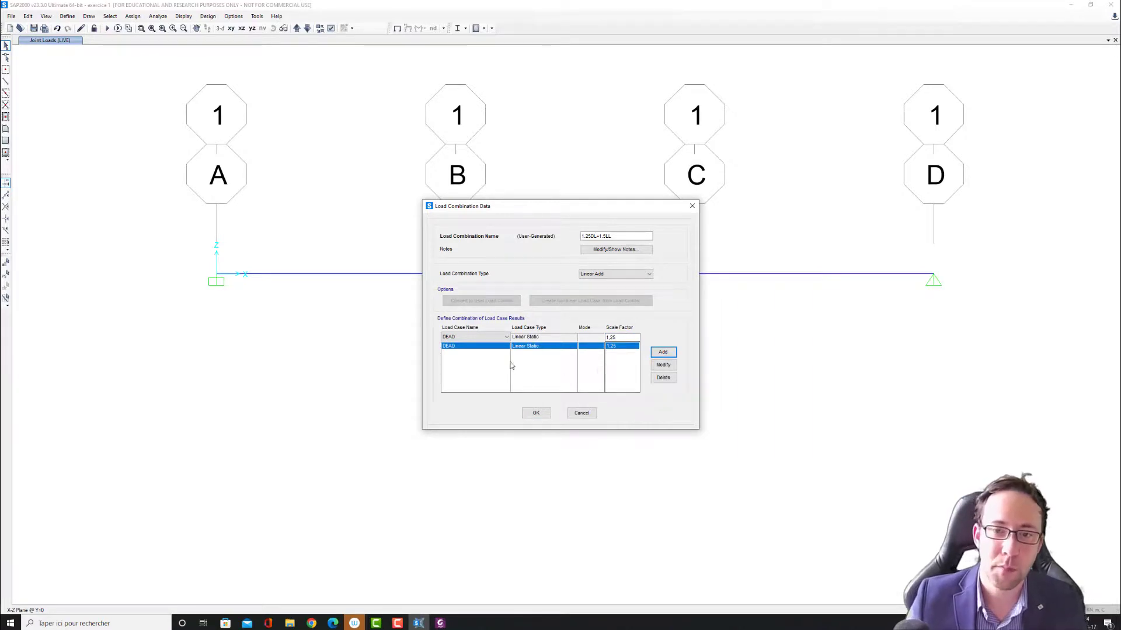
Add the LIVE load case with a scale factor of 1.5 and accept the 1.25DL+1.5LL combination.
click(502, 341)
click(473, 353)
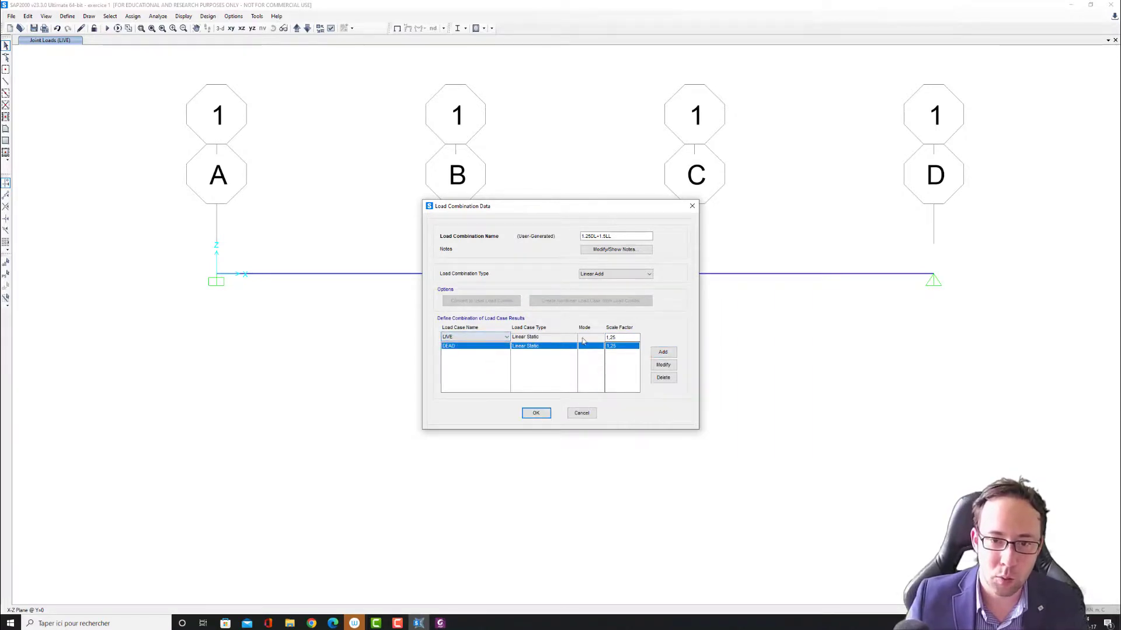
click(618, 338)
drag(618, 337, 600, 337)
text(1)
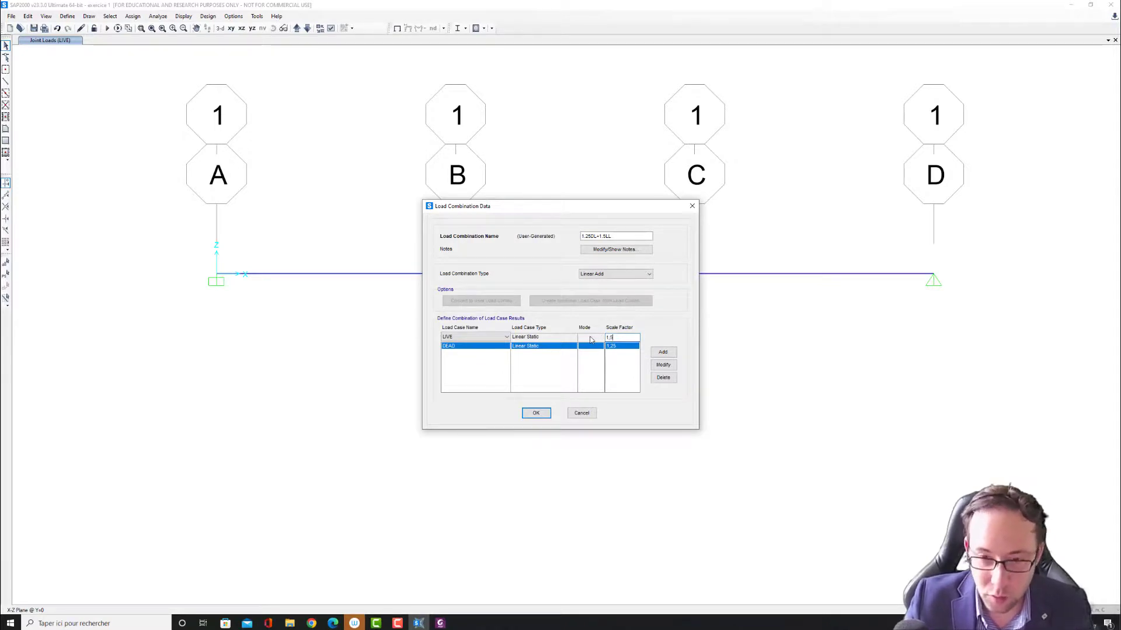
click(664, 353)
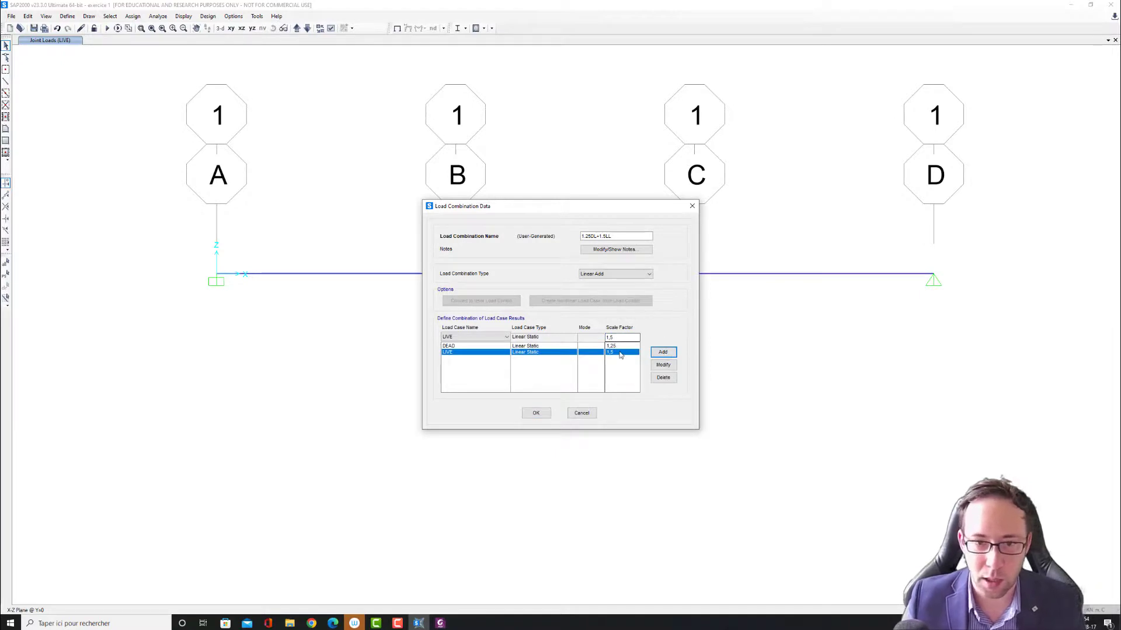
click(536, 413)
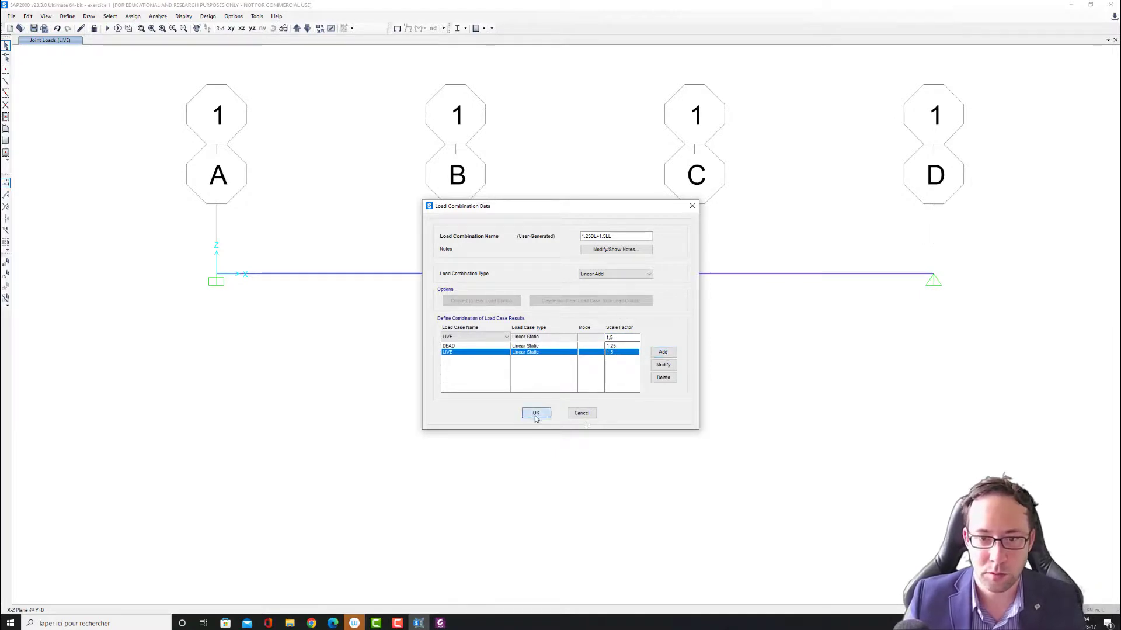
click(613, 357)
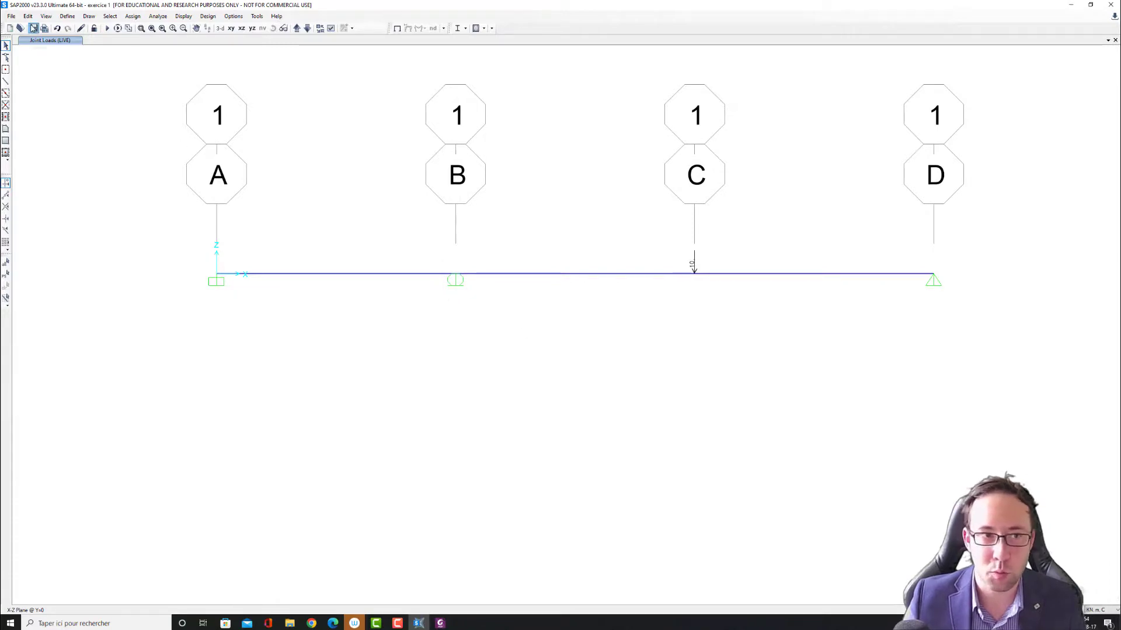
Set the DEAD, MODAL and LIVE load cases to run and run the analysis.
click(106, 29)
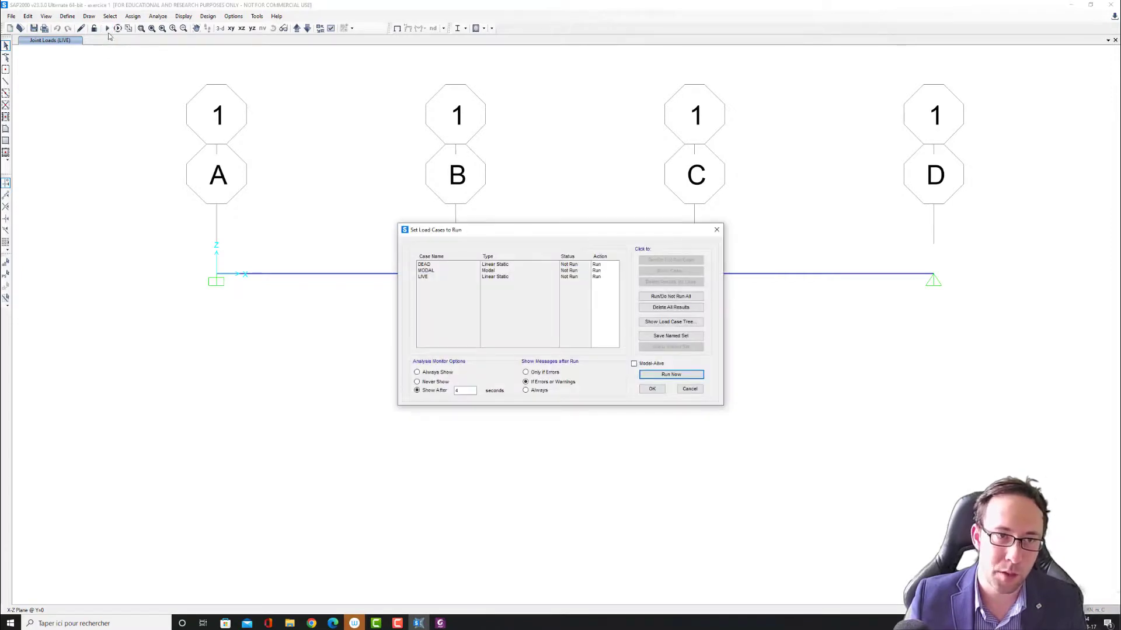
click(718, 229)
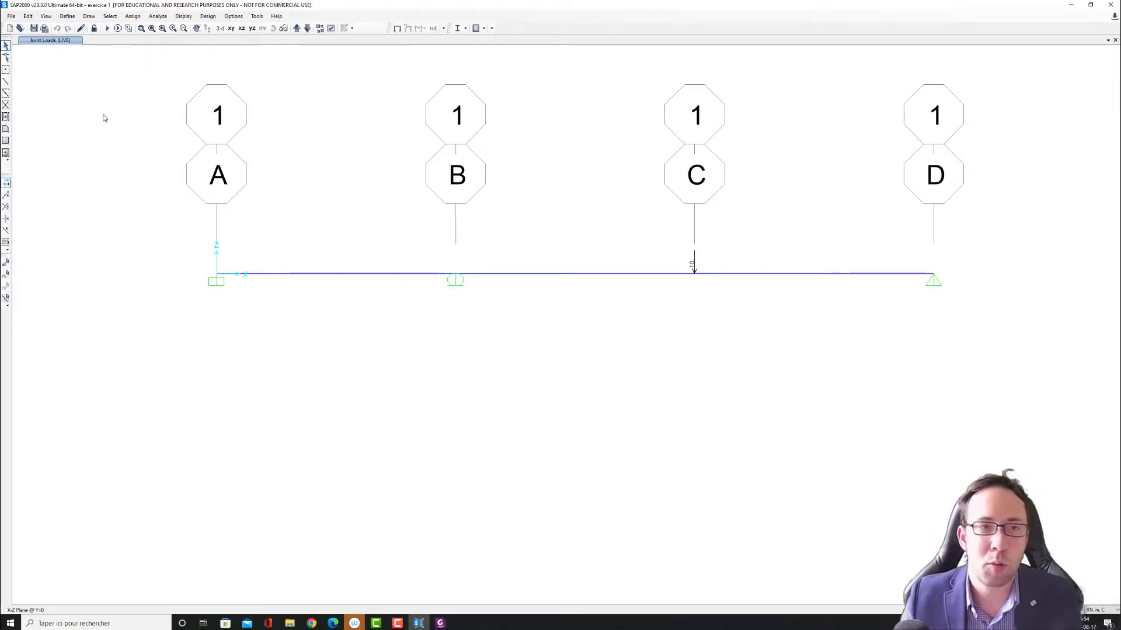
click(107, 28)
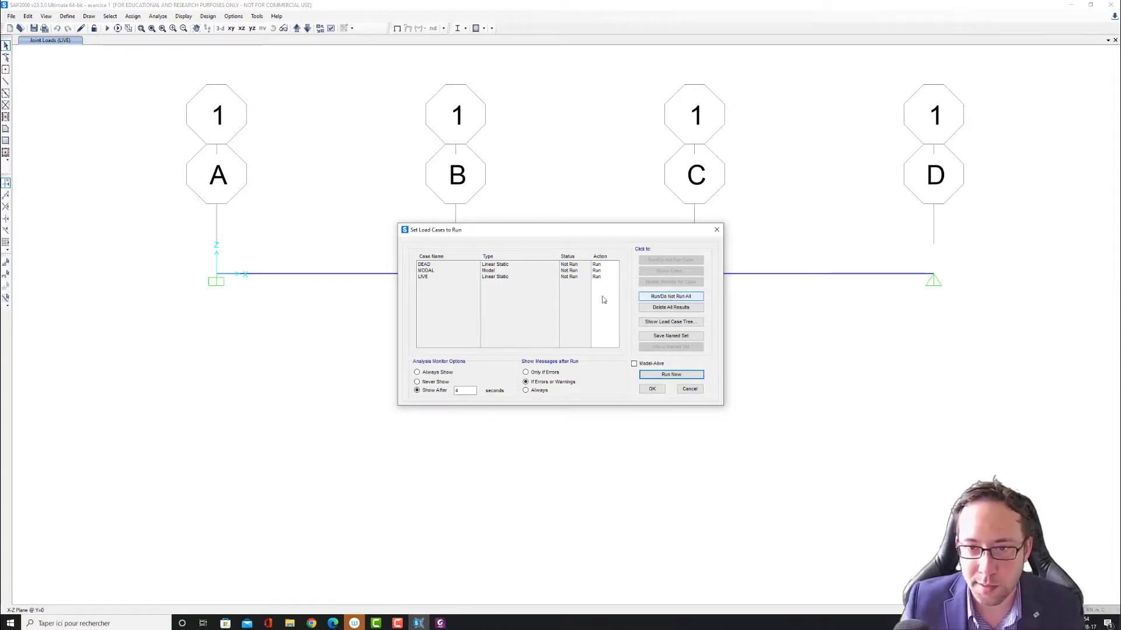
click(671, 297)
click(434, 270)
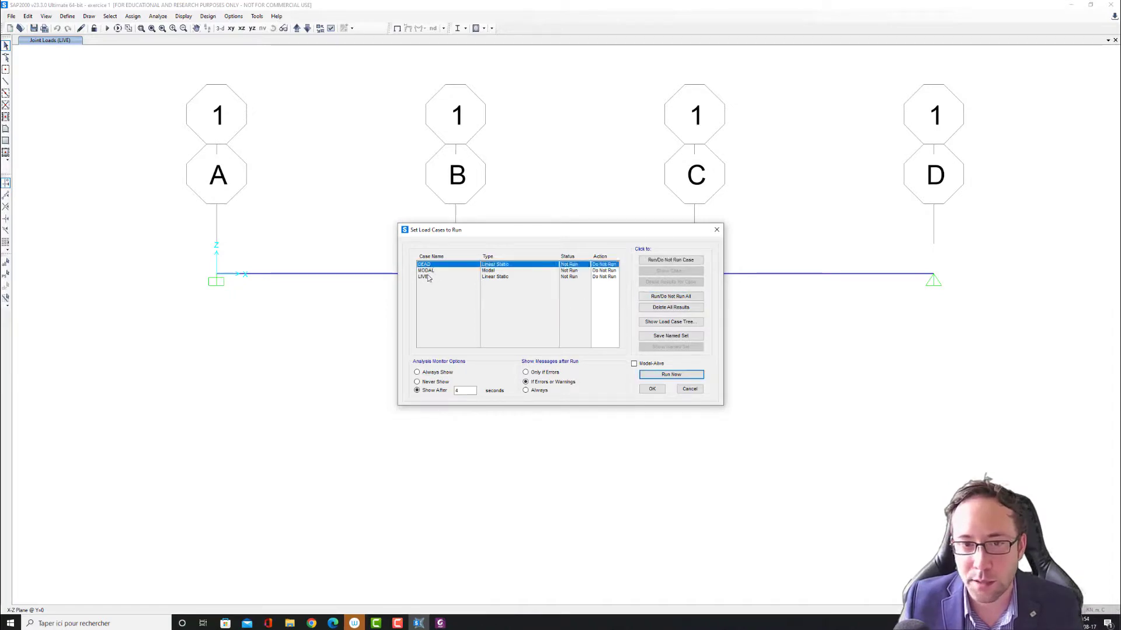
click(434, 277)
click(671, 259)
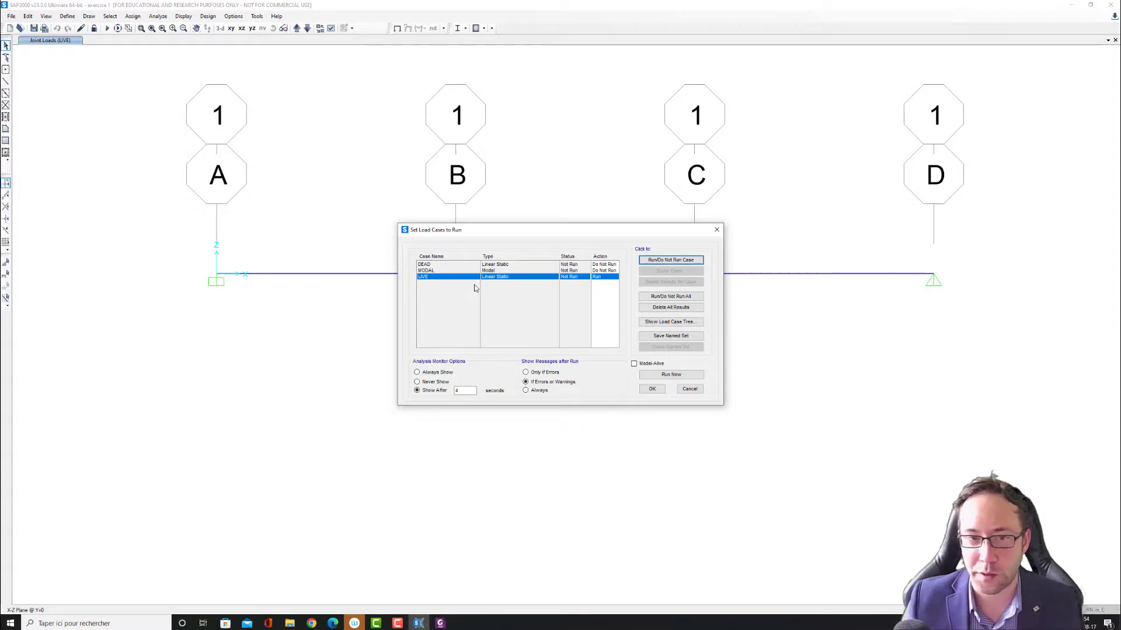
click(653, 297)
click(654, 299)
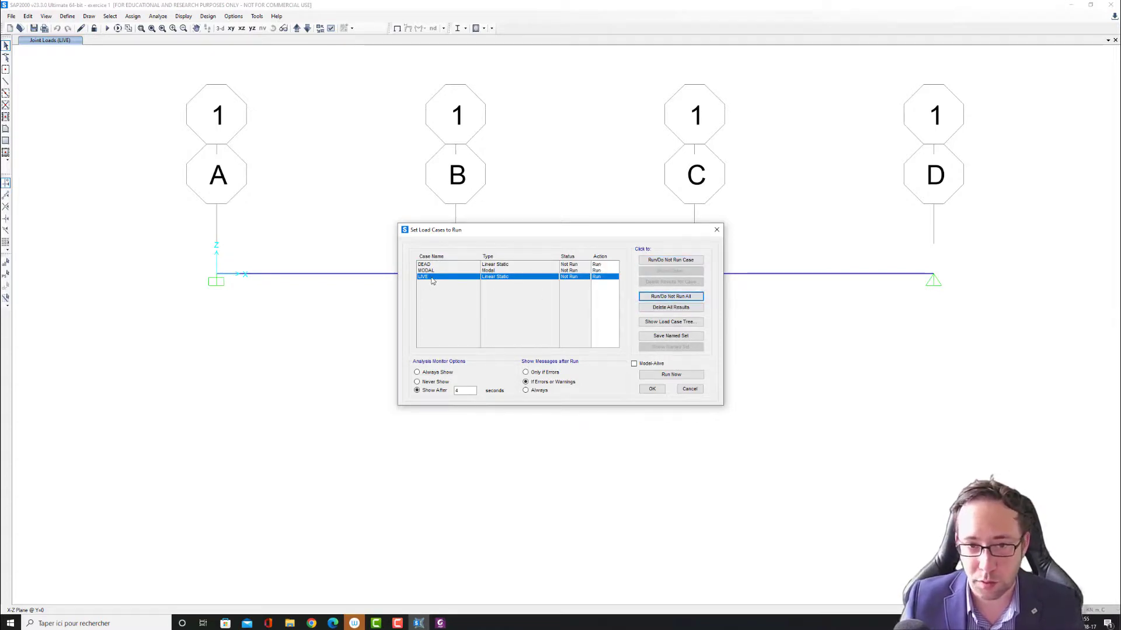
click(671, 375)
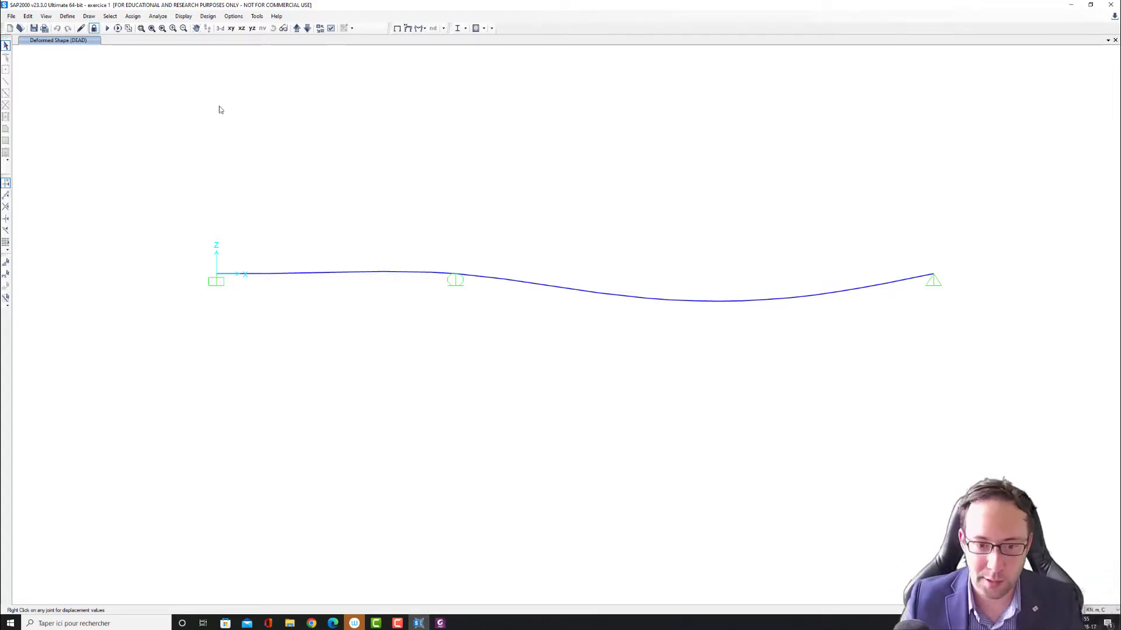
Check the reference bending moment diagram in the exercise PDF and return to SAP2000.
key(alt+Tab)
scroll(505, 482, down, 10)
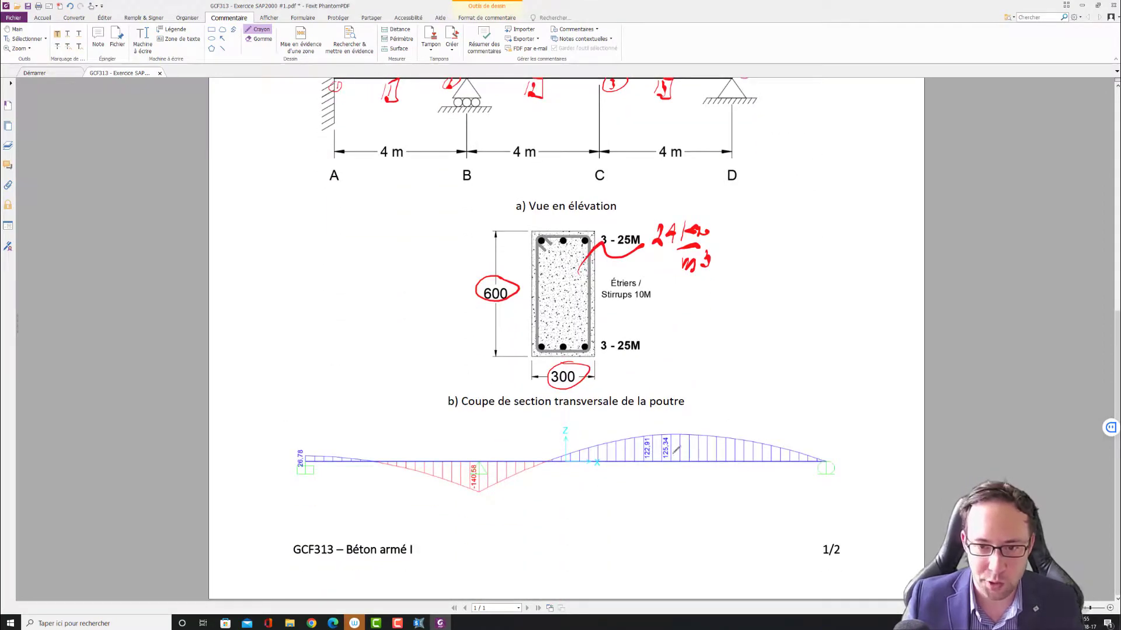
click(1084, 4)
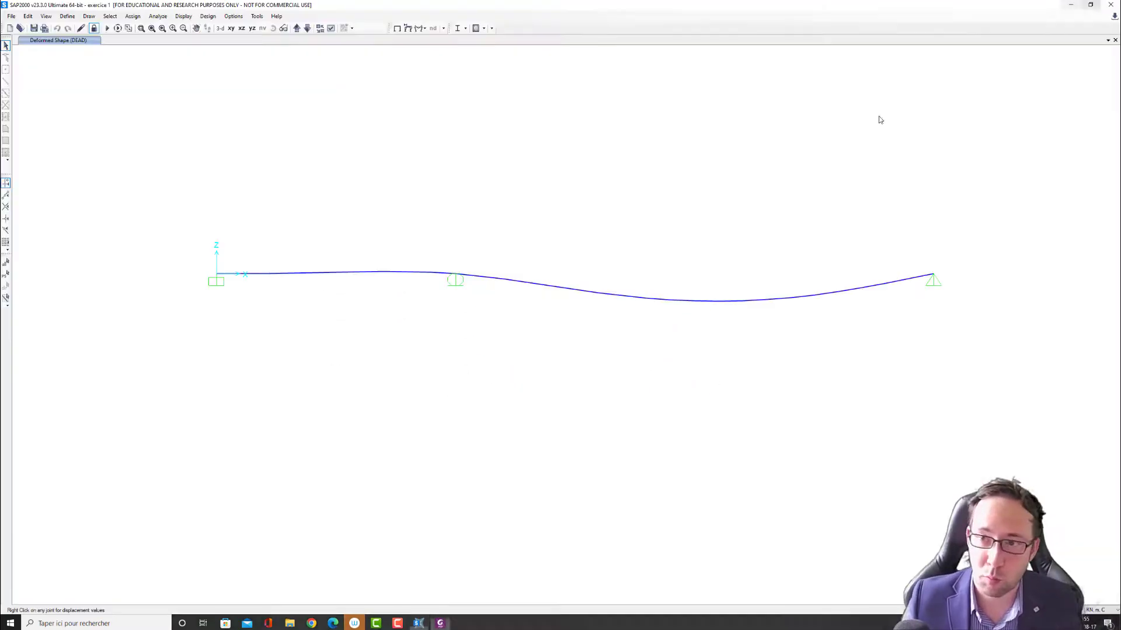
Display the undeformed beam, followed by its deformed shape for the 1.25DL+1.5LL combination.
click(397, 29)
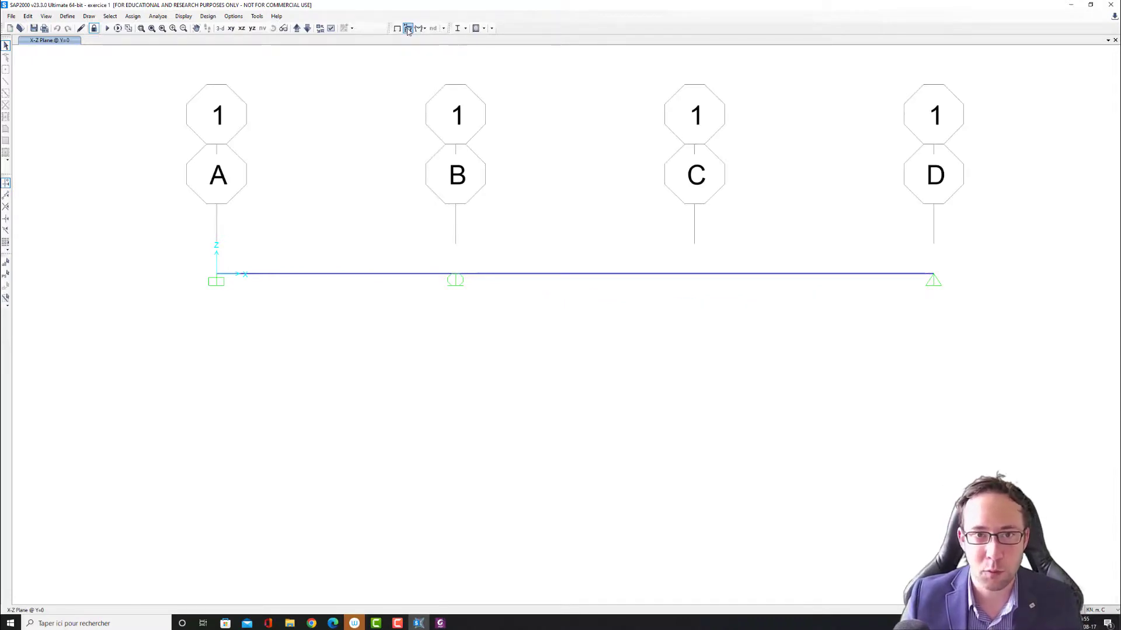
click(408, 28)
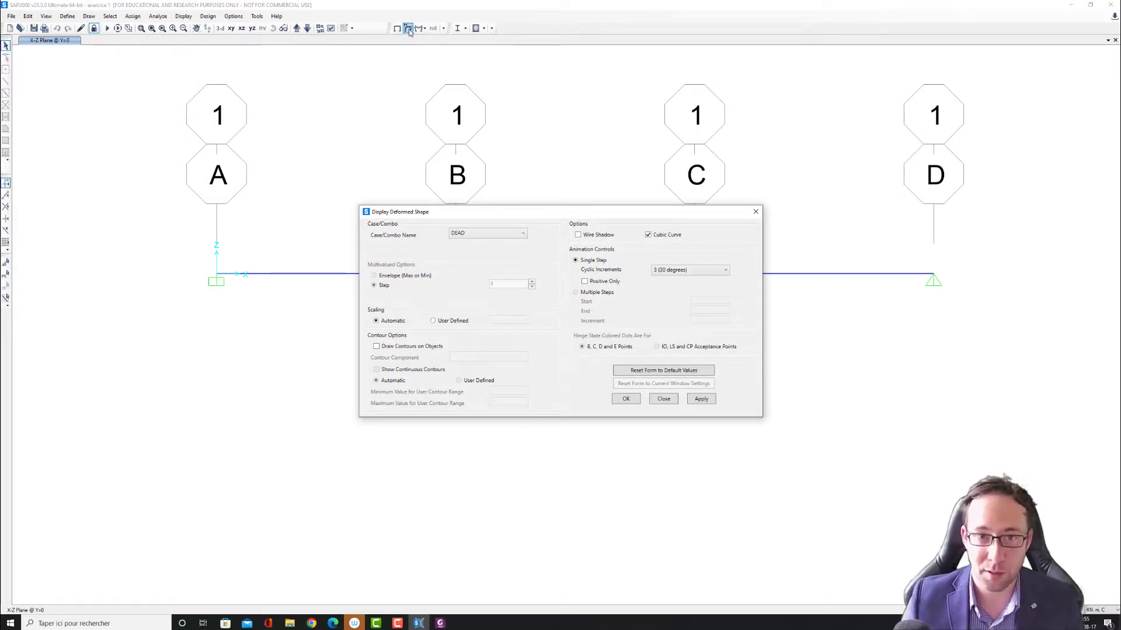
click(522, 235)
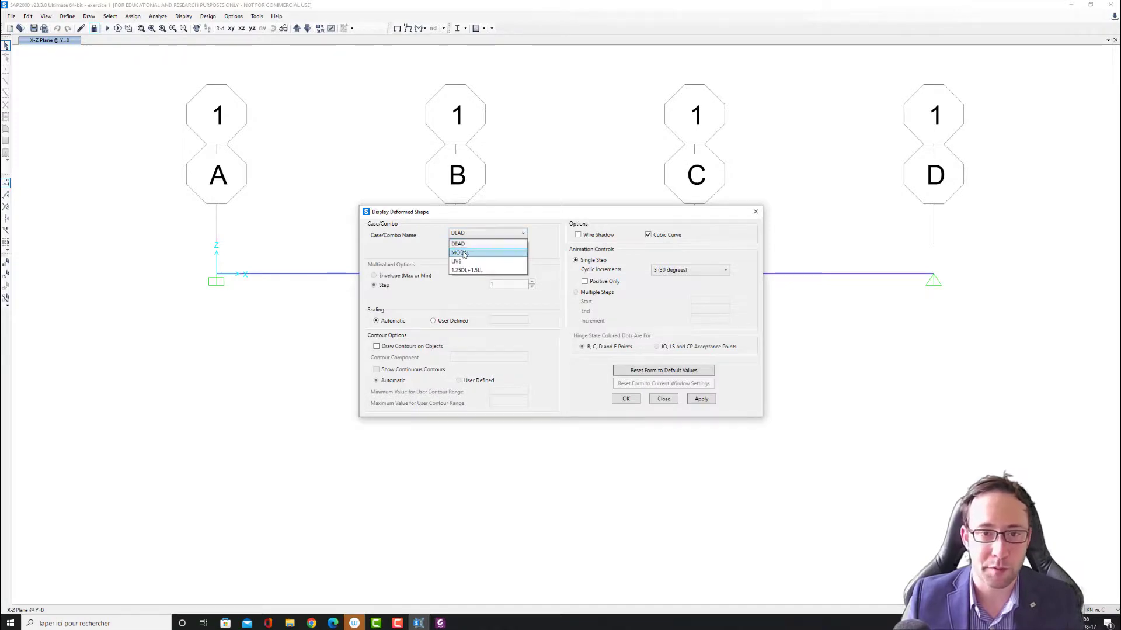
click(473, 270)
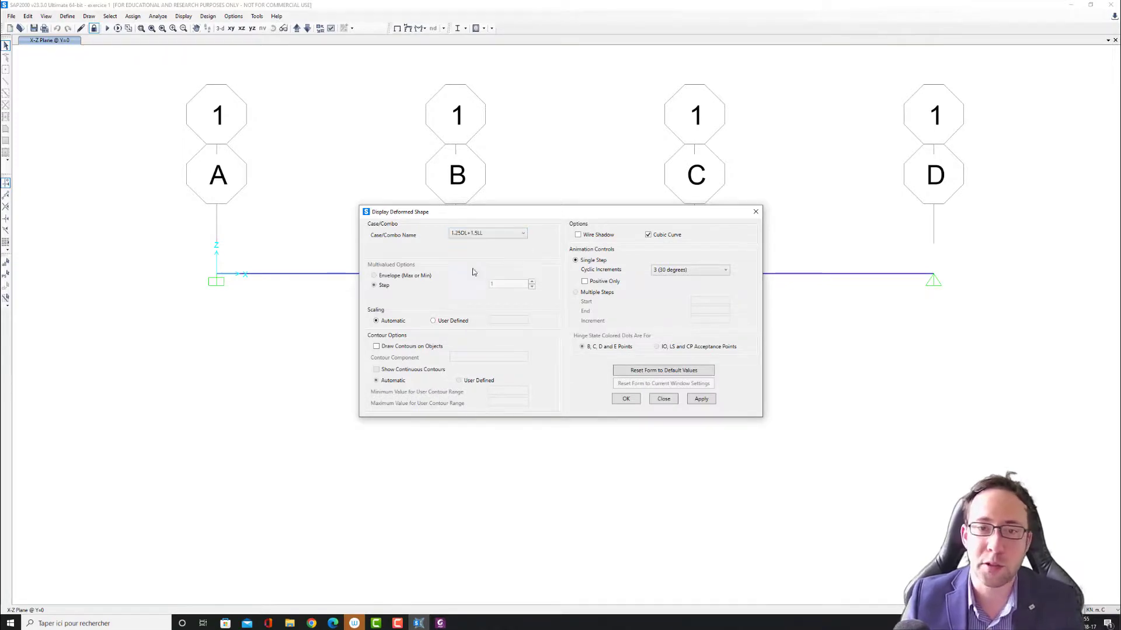
drag(512, 216, 478, 315)
click(666, 501)
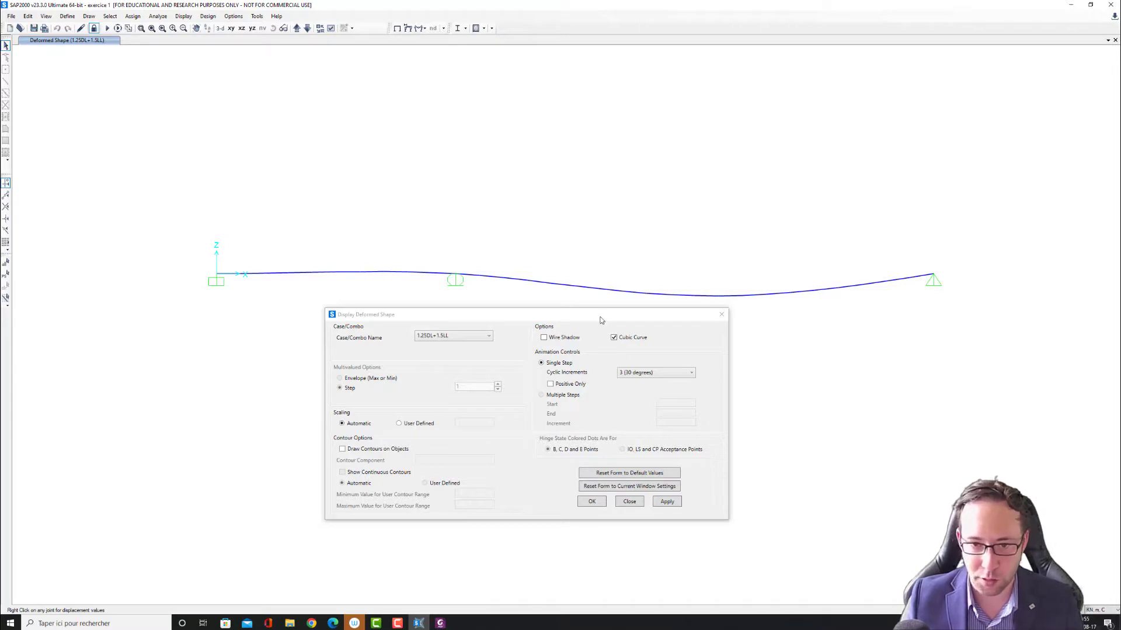
click(722, 314)
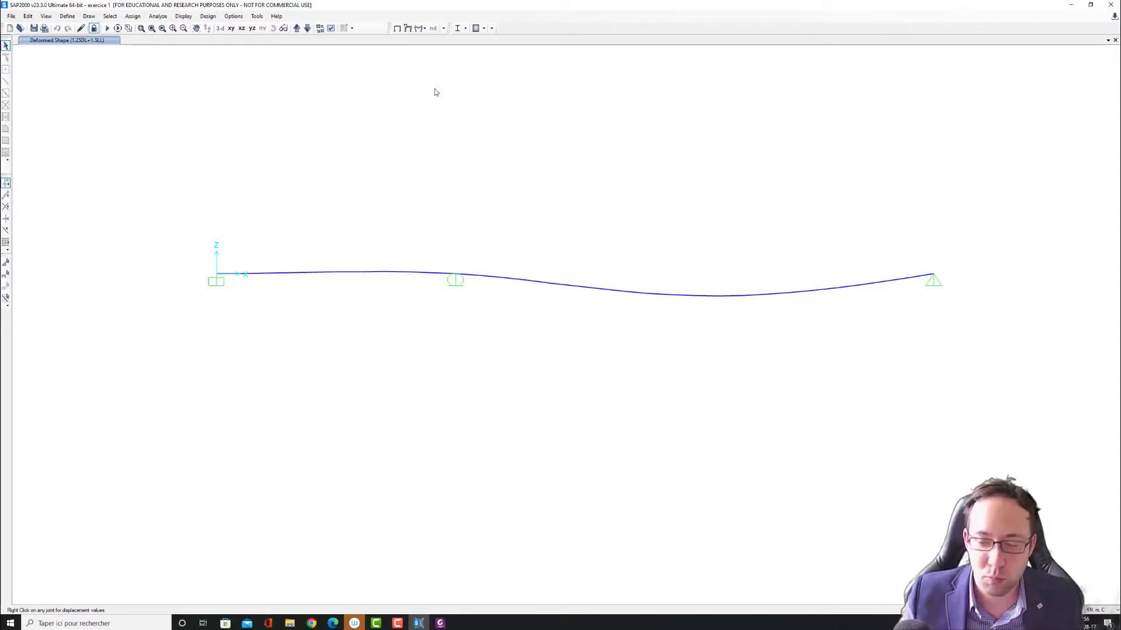
Display the filled Moment 3-3 diagram of the frames for the 1.25DL+1.5LL combination.
click(425, 29)
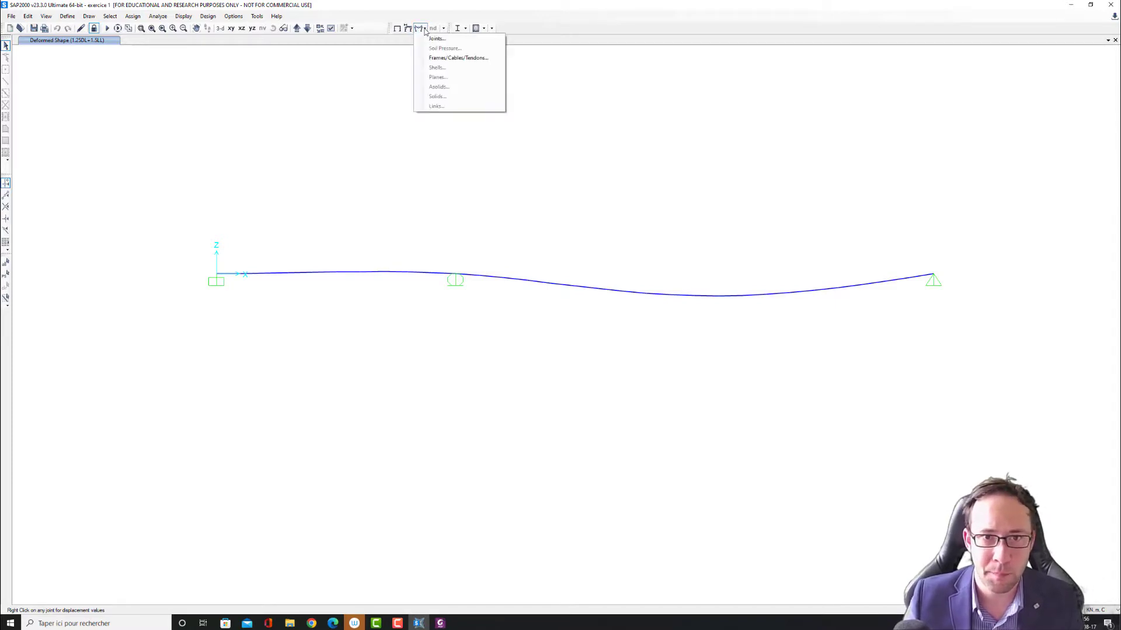
click(440, 59)
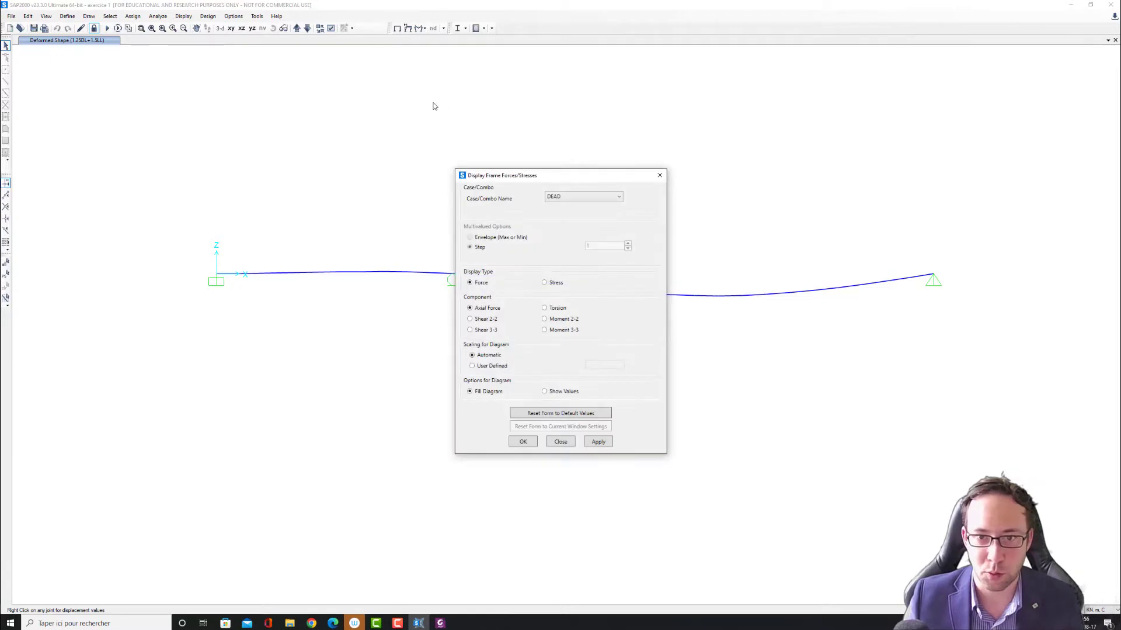
drag(572, 174, 468, 83)
click(492, 101)
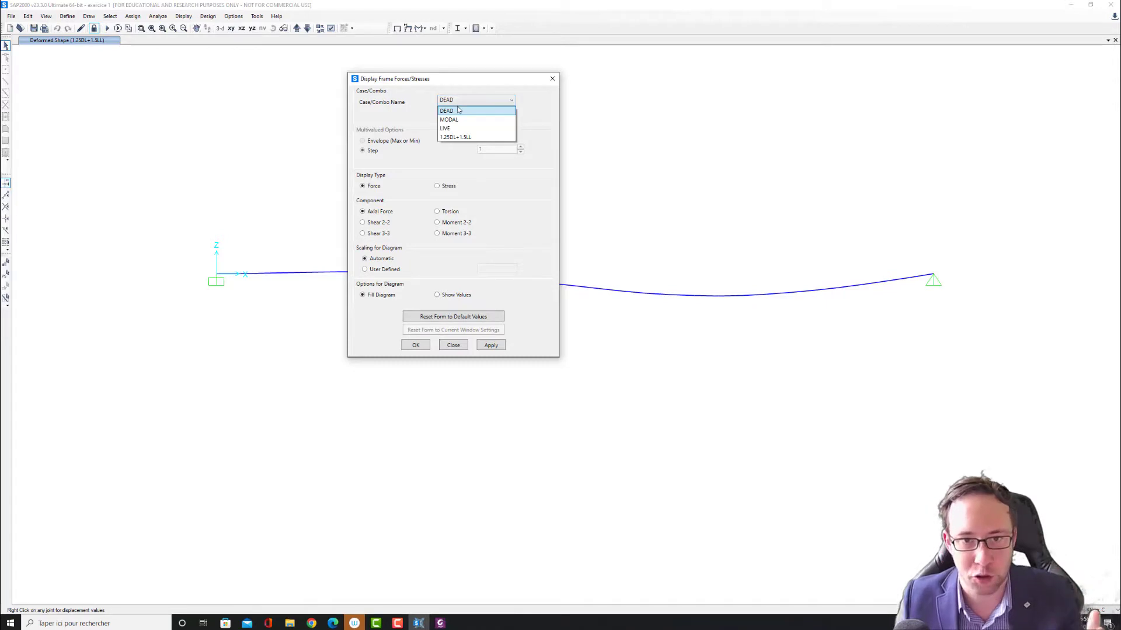
click(464, 137)
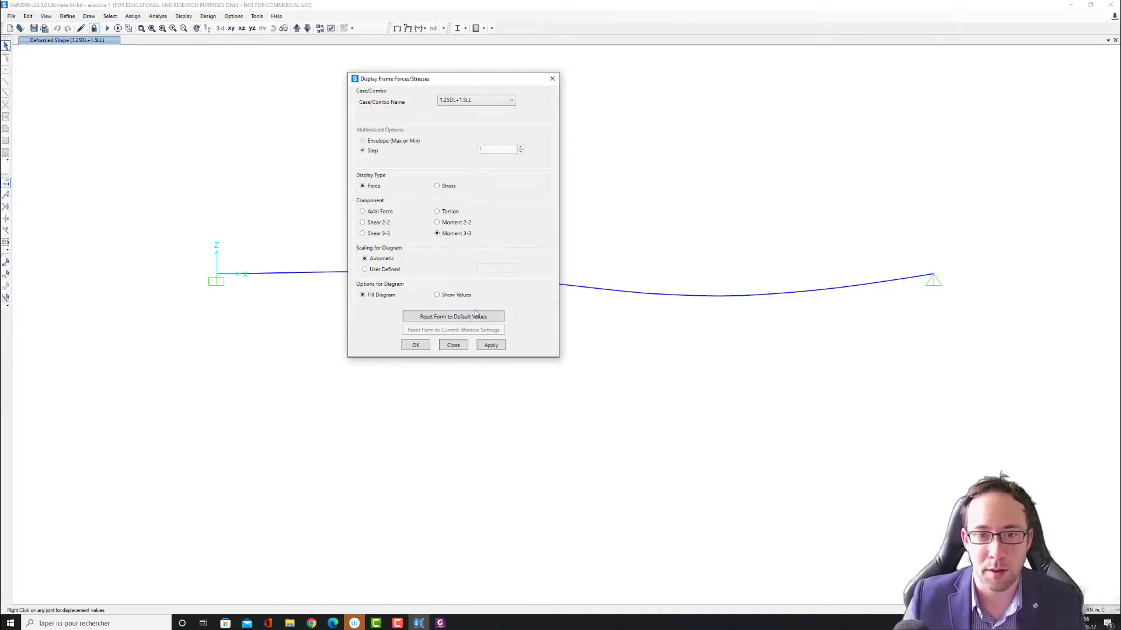
click(498, 347)
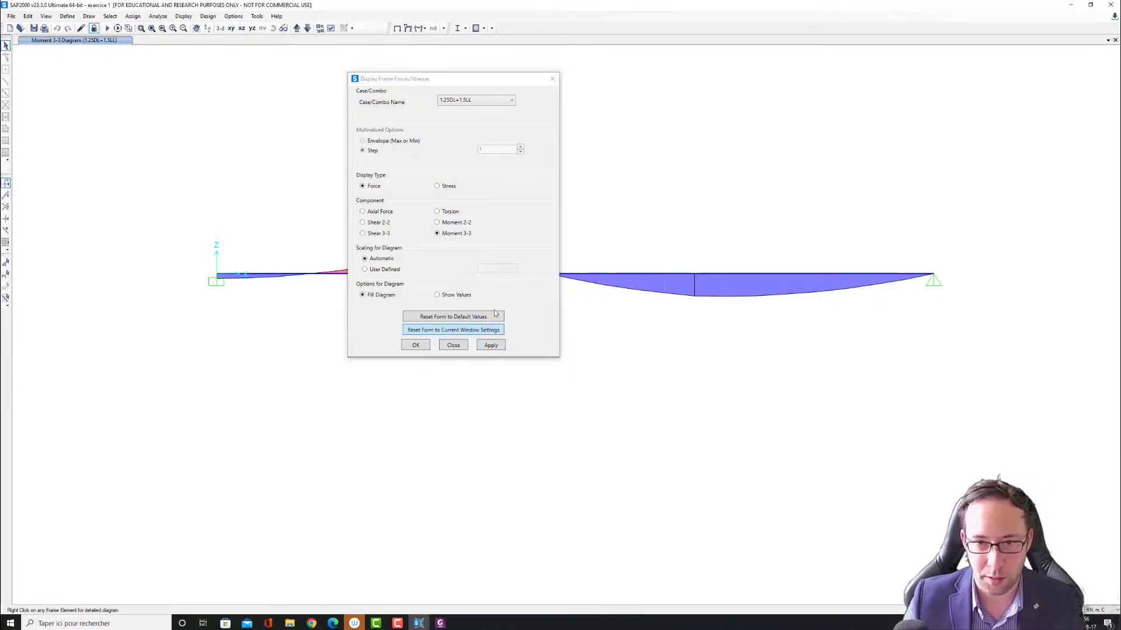
Compare the orientation of the filled Moment 3-3 diagram with the reference in the exercise PDF, then return to SAP2000 and accept the frame force display settings.
drag(492, 82, 486, 312)
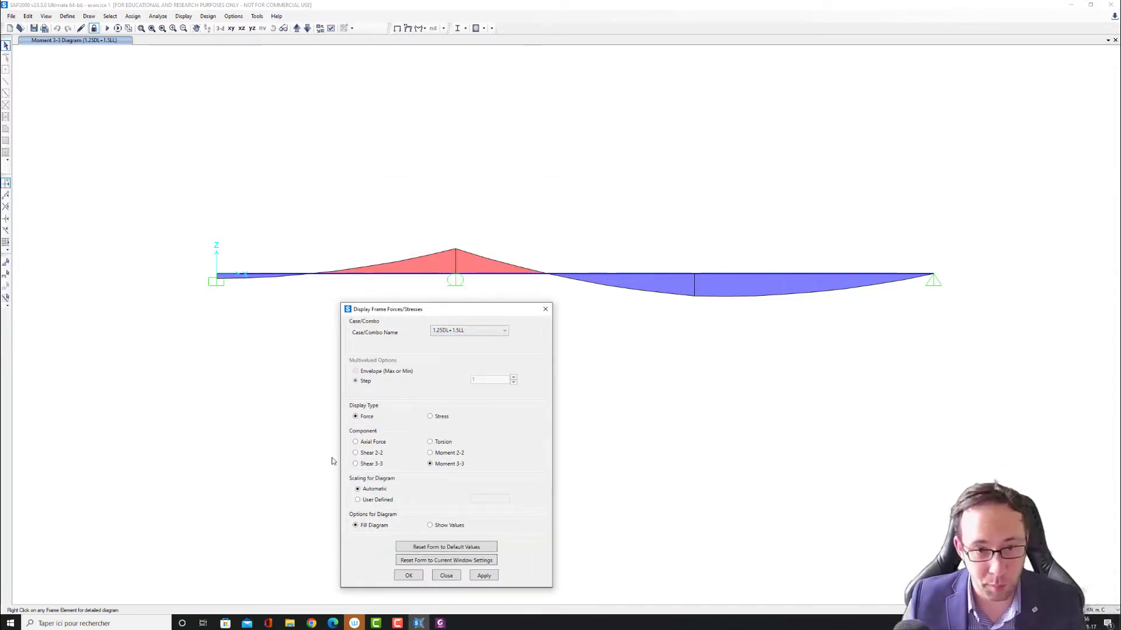
click(440, 623)
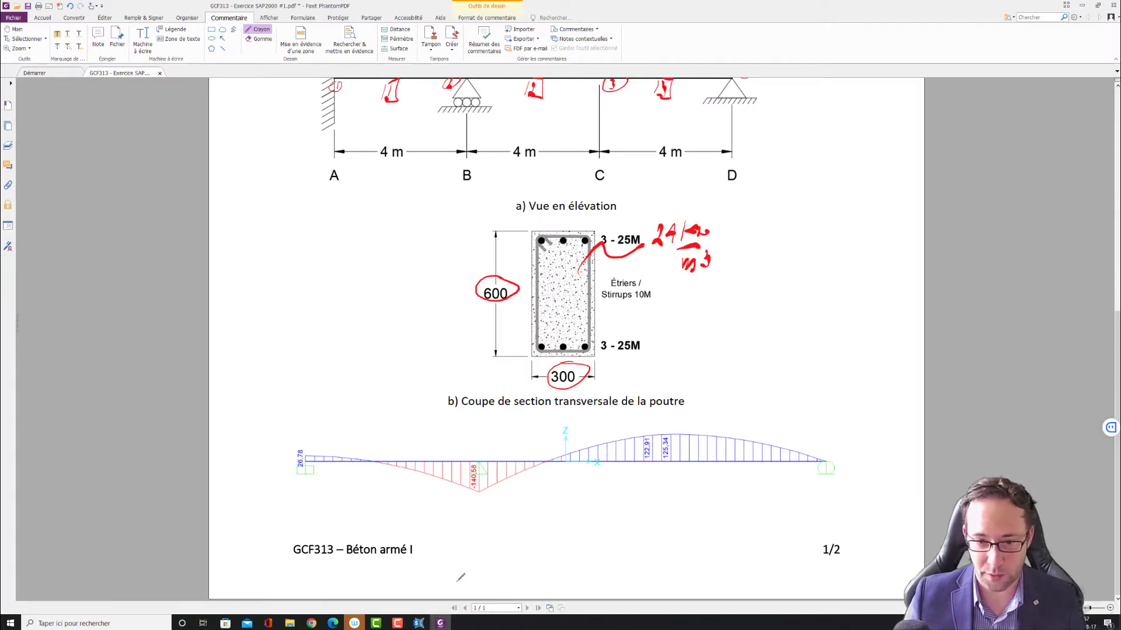
click(418, 623)
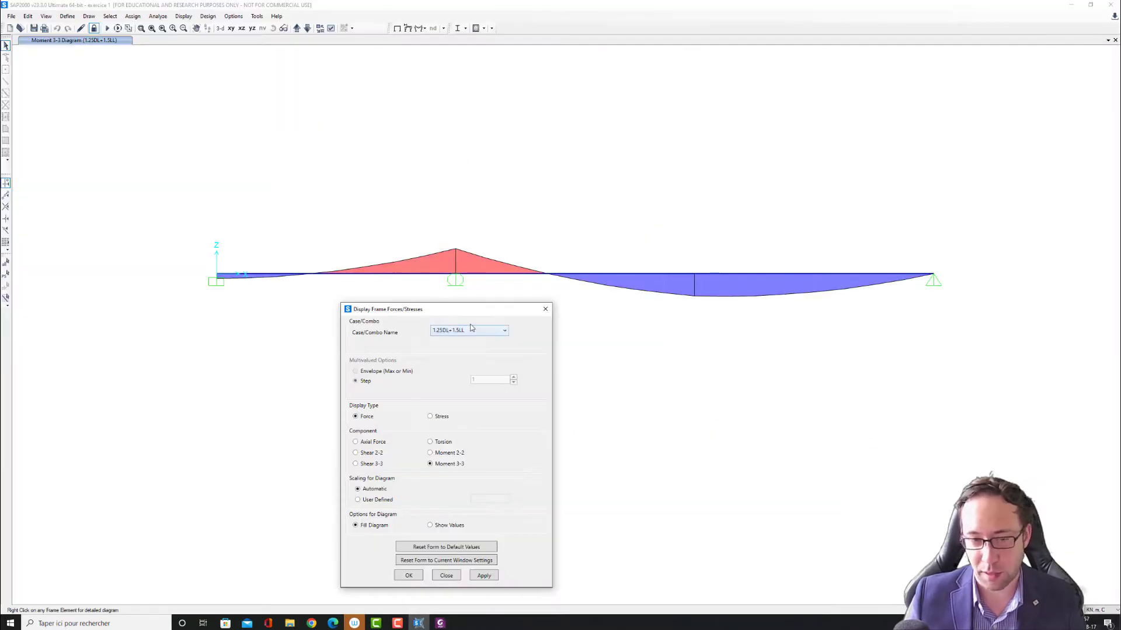
drag(449, 307, 478, 298)
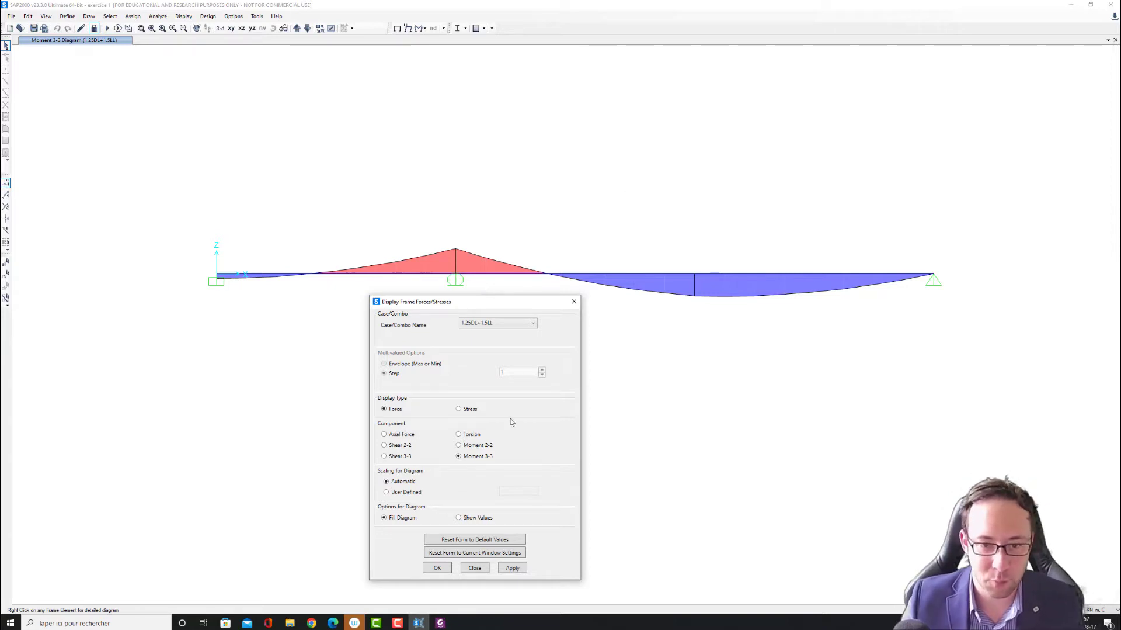
click(444, 569)
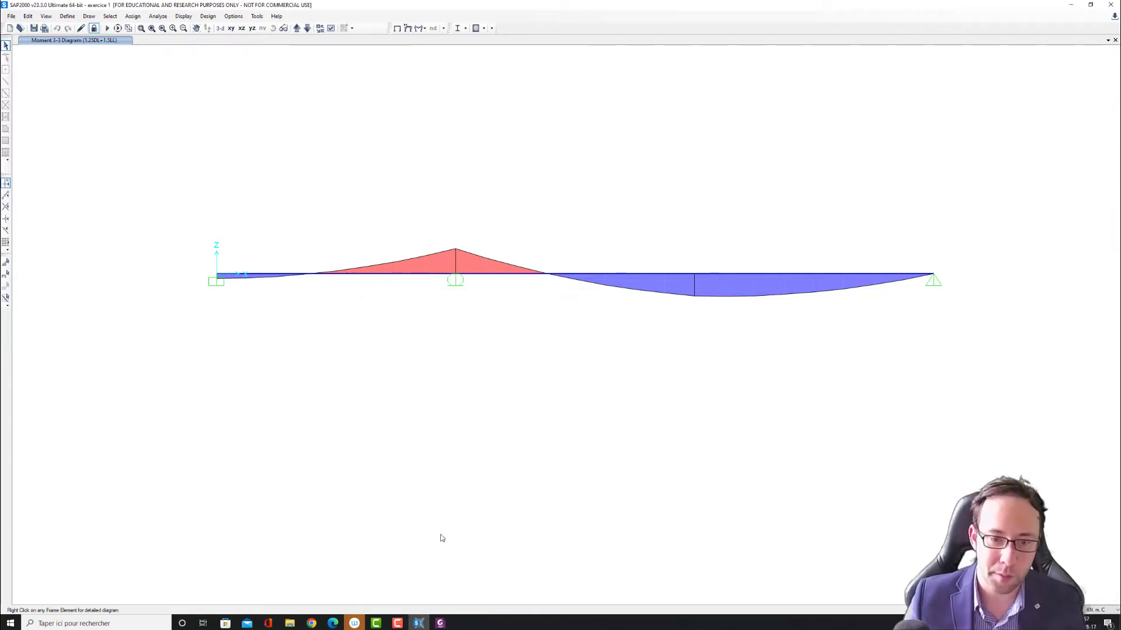
Turn off plotting moment diagrams on the tension side and display the 1.25DL+1.5LL Moment 3-3 diagram with values instead of fill.
click(235, 16)
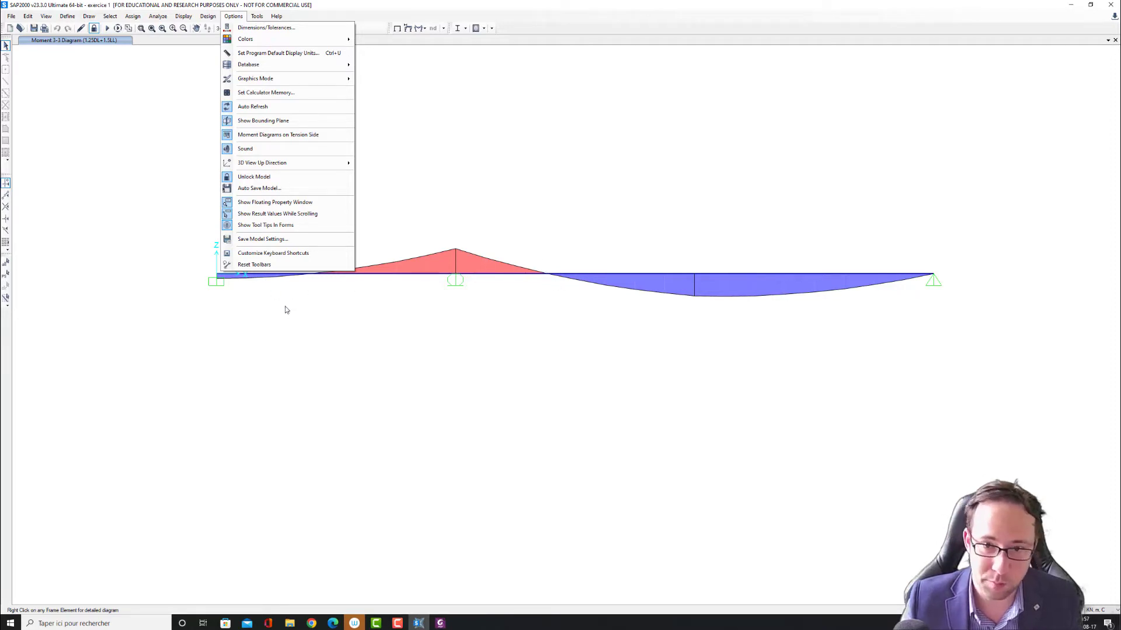
click(272, 136)
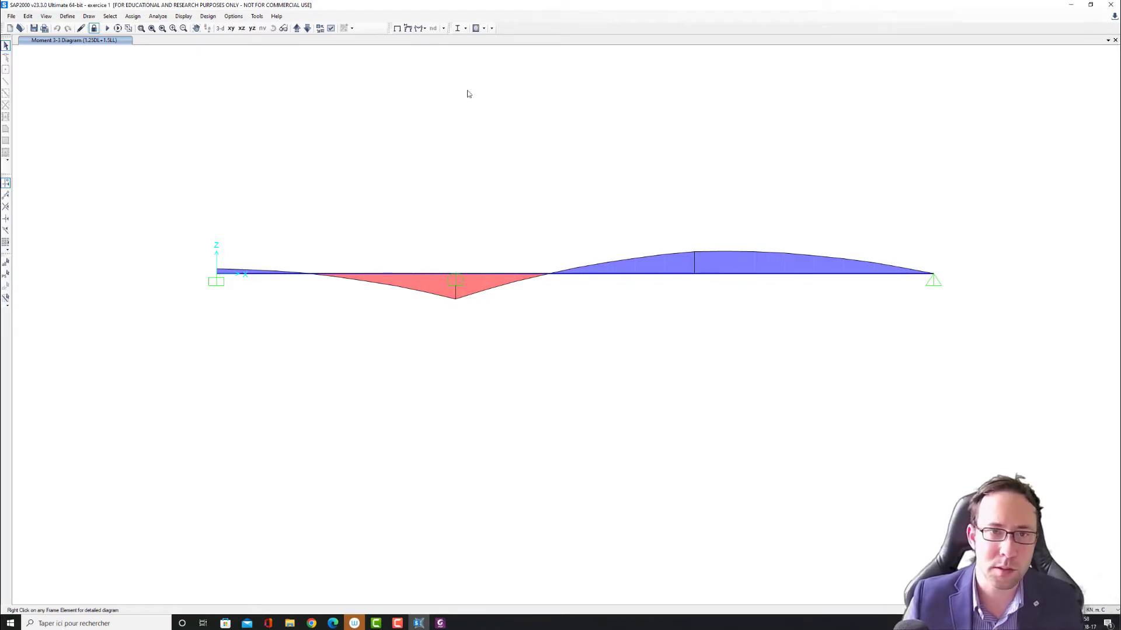
click(423, 28)
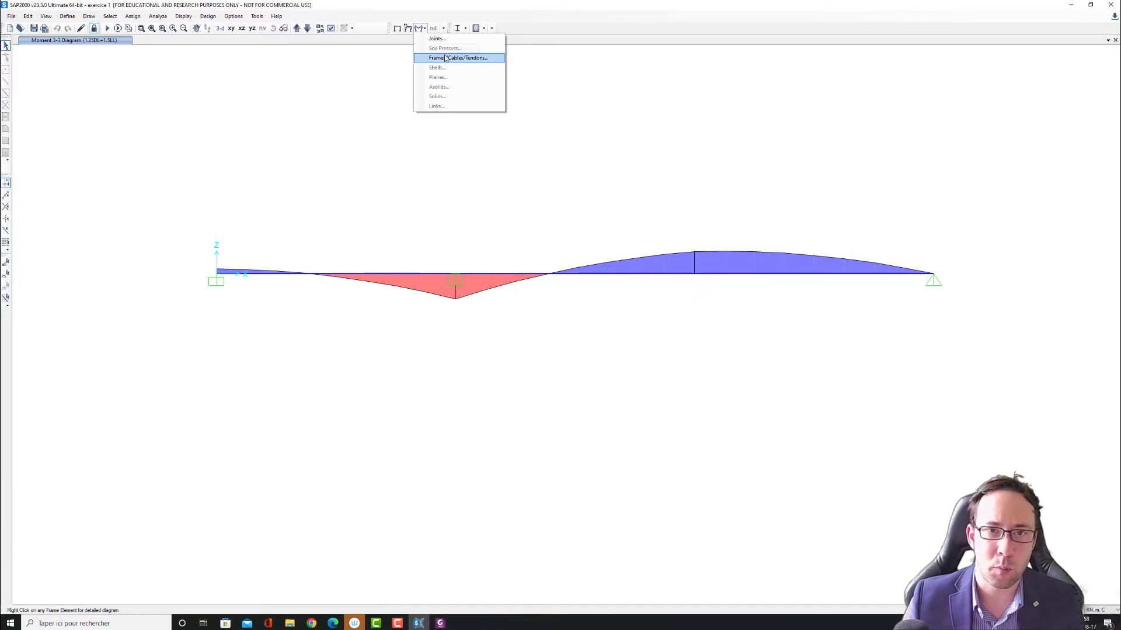
click(441, 56)
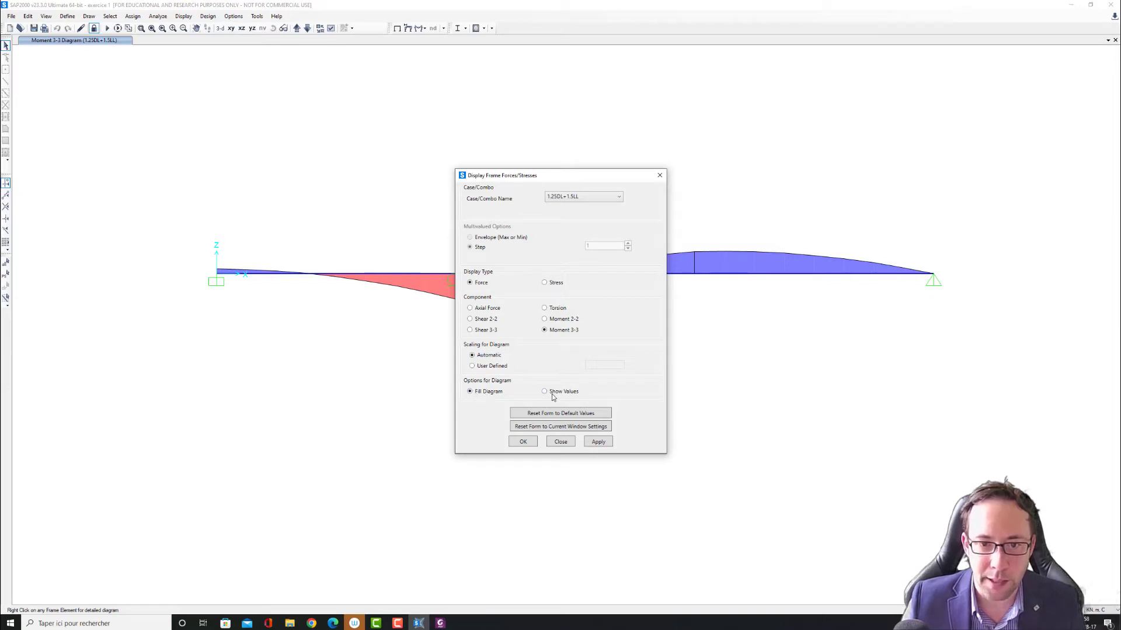
click(599, 441)
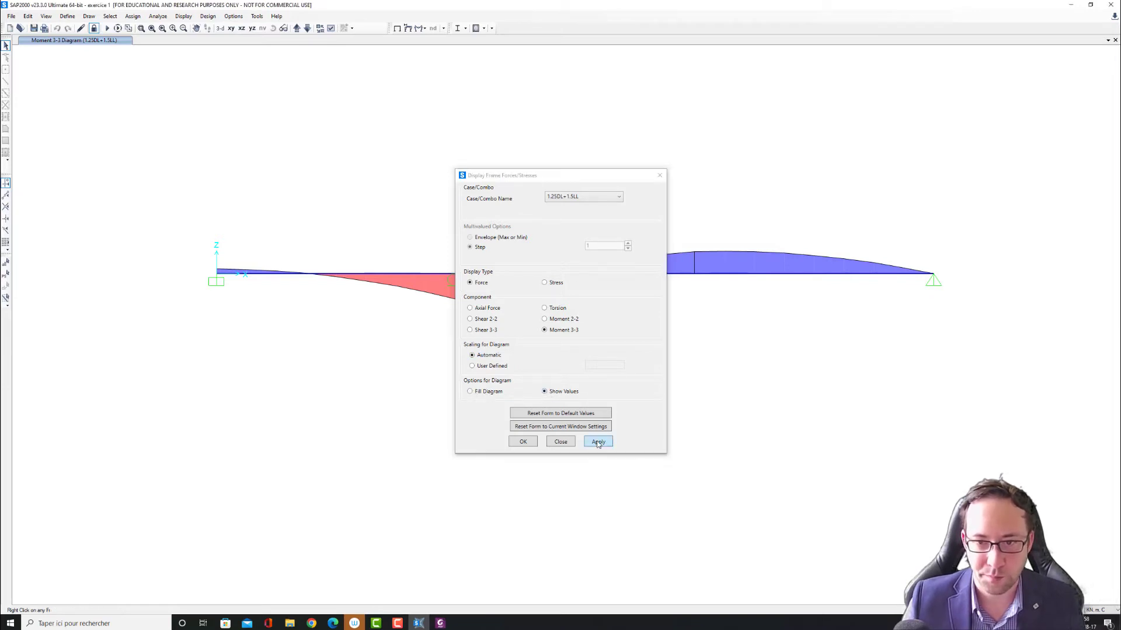
click(523, 442)
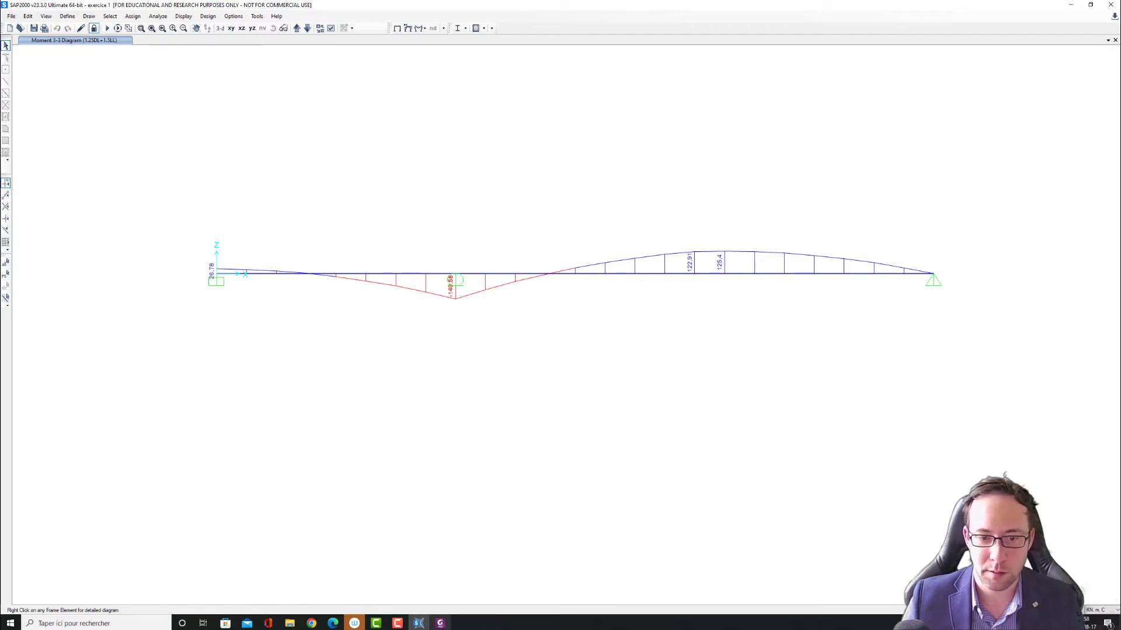
Compare the labelled moment values with the reference diagram in the exercise PDF and return to SAP2000.
click(441, 622)
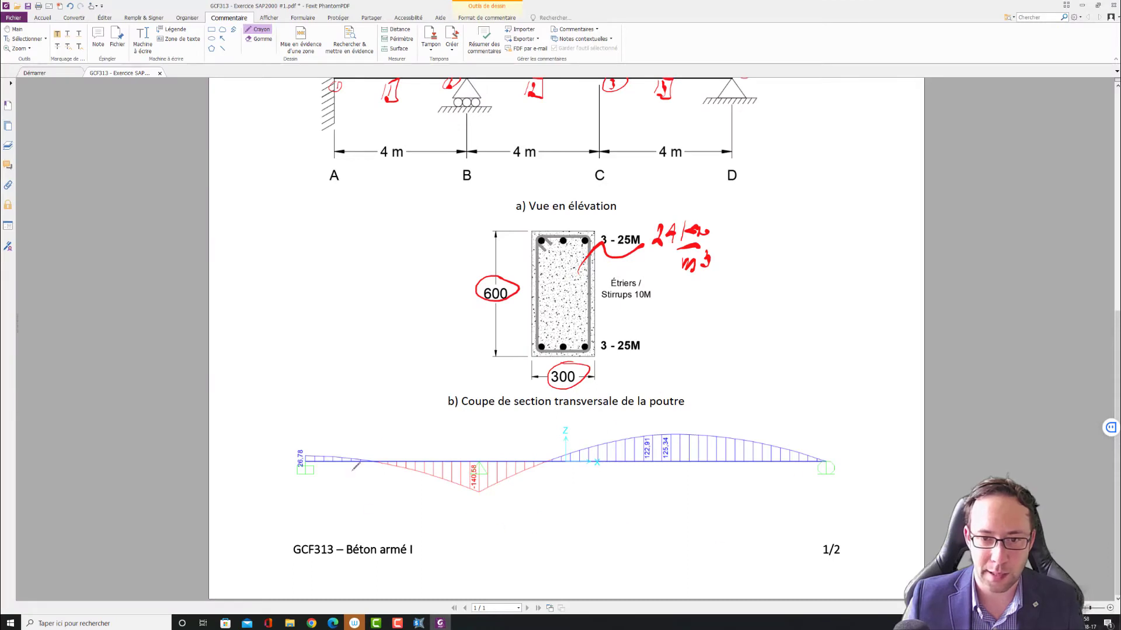
click(1082, 4)
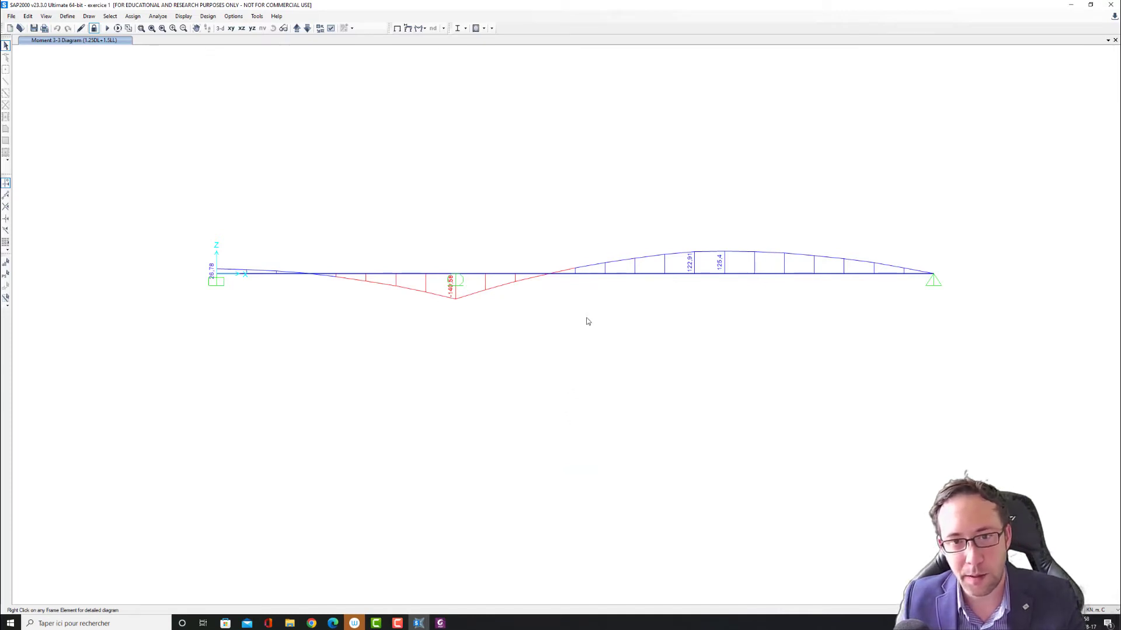
Display the undeformed beam and view the assignment information of the frame between A and B.
click(397, 28)
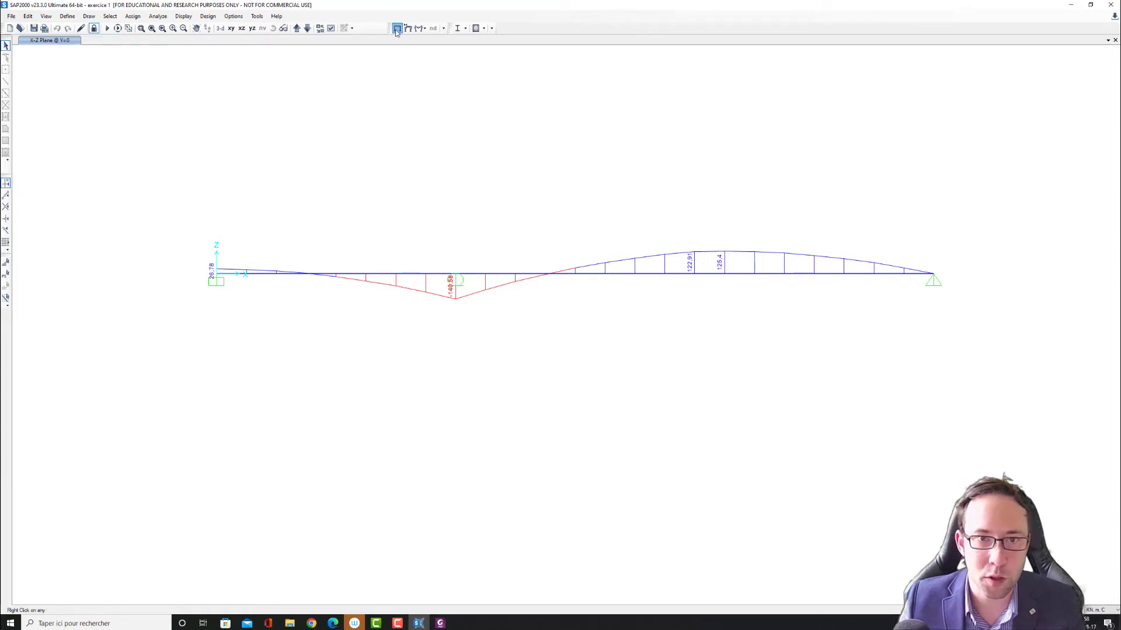
right_click(361, 279)
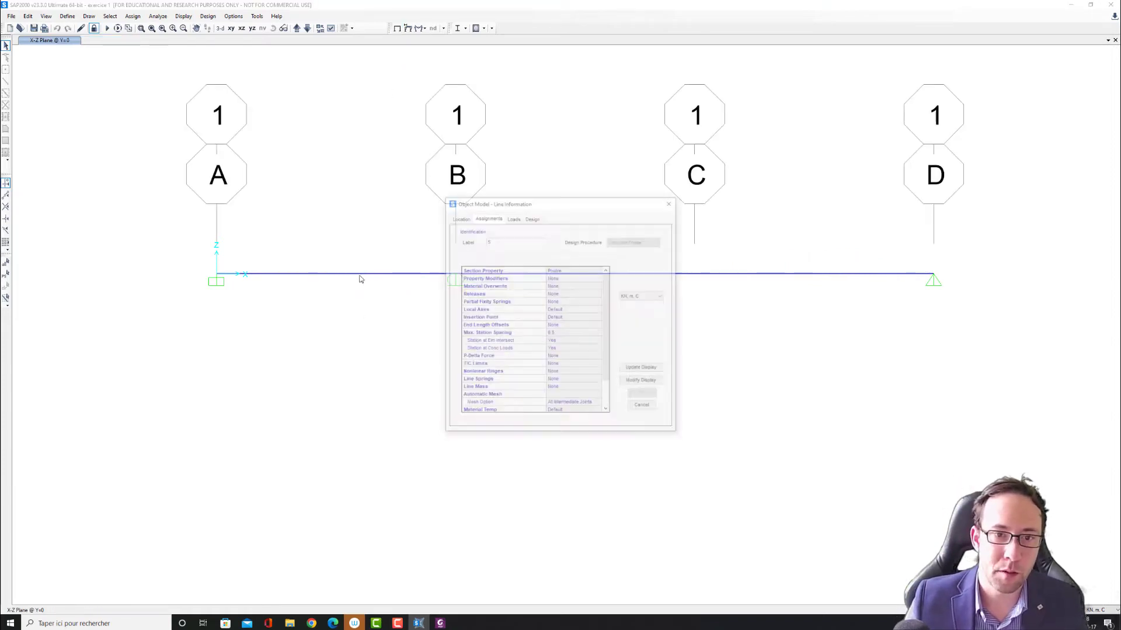
click(670, 203)
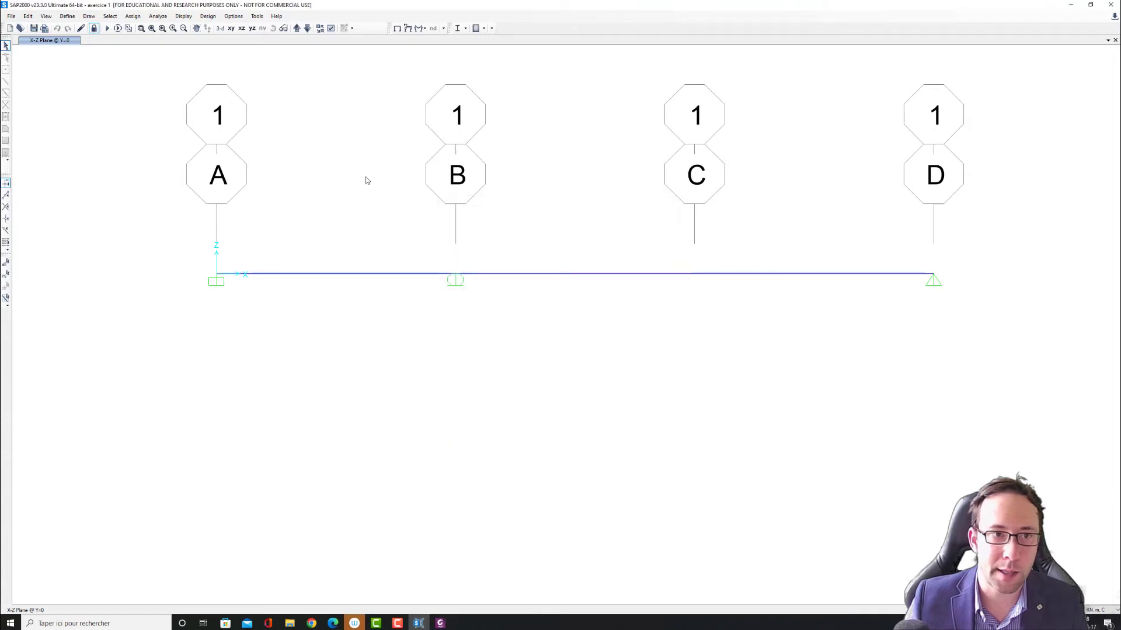
Redisplay the frames' Moment 3-3 diagram with values for the 1.25DL+1.5LL combination.
click(424, 29)
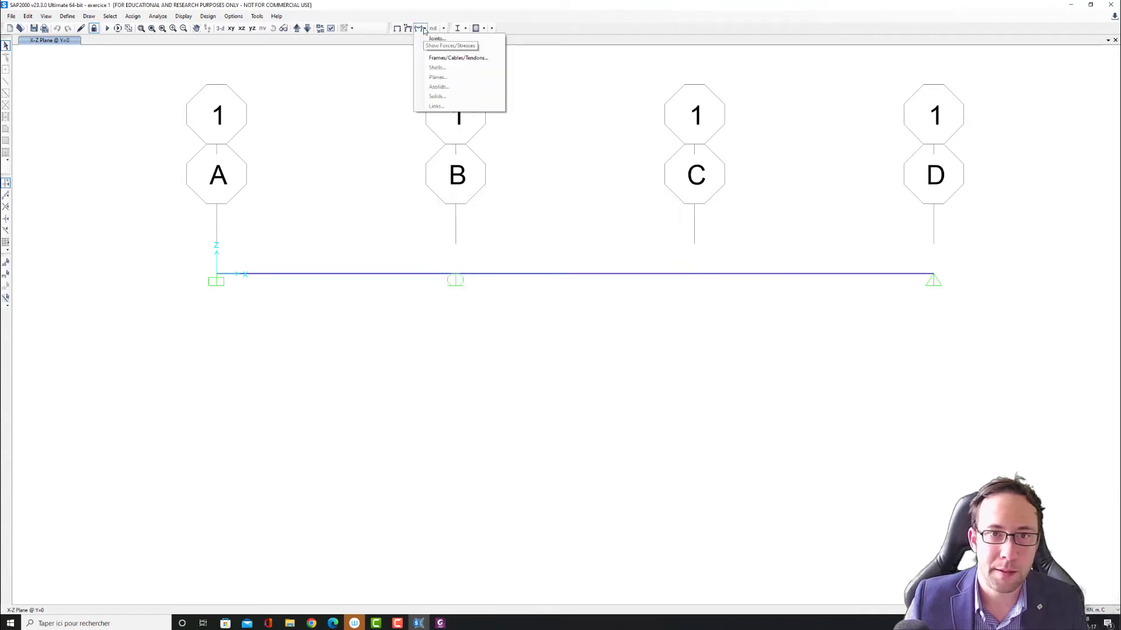
click(435, 57)
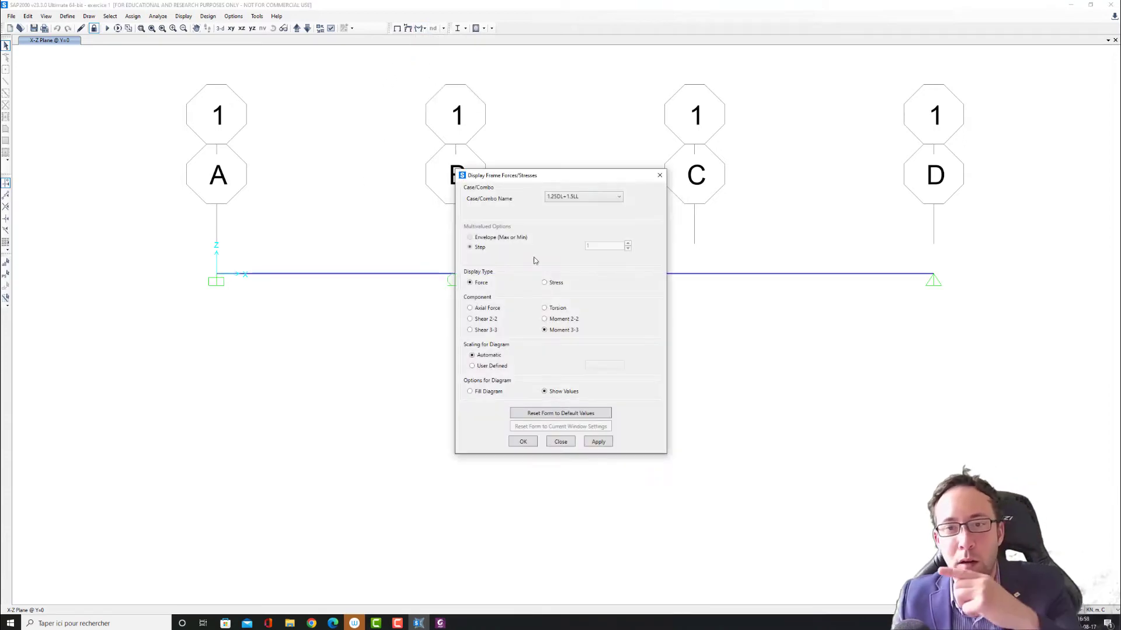
click(596, 442)
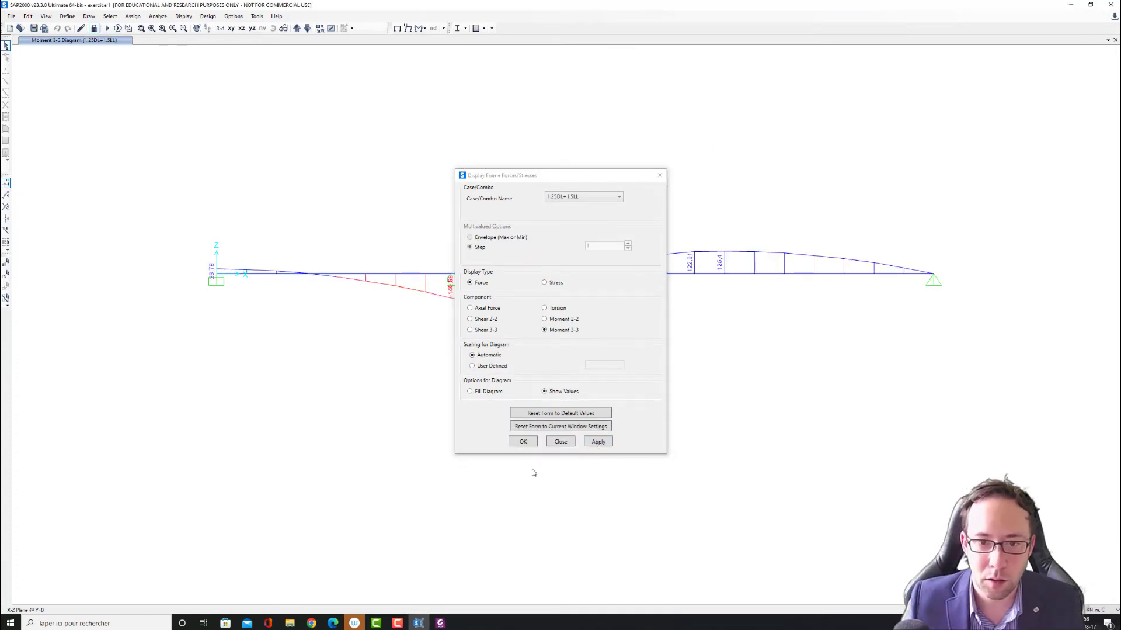
click(526, 443)
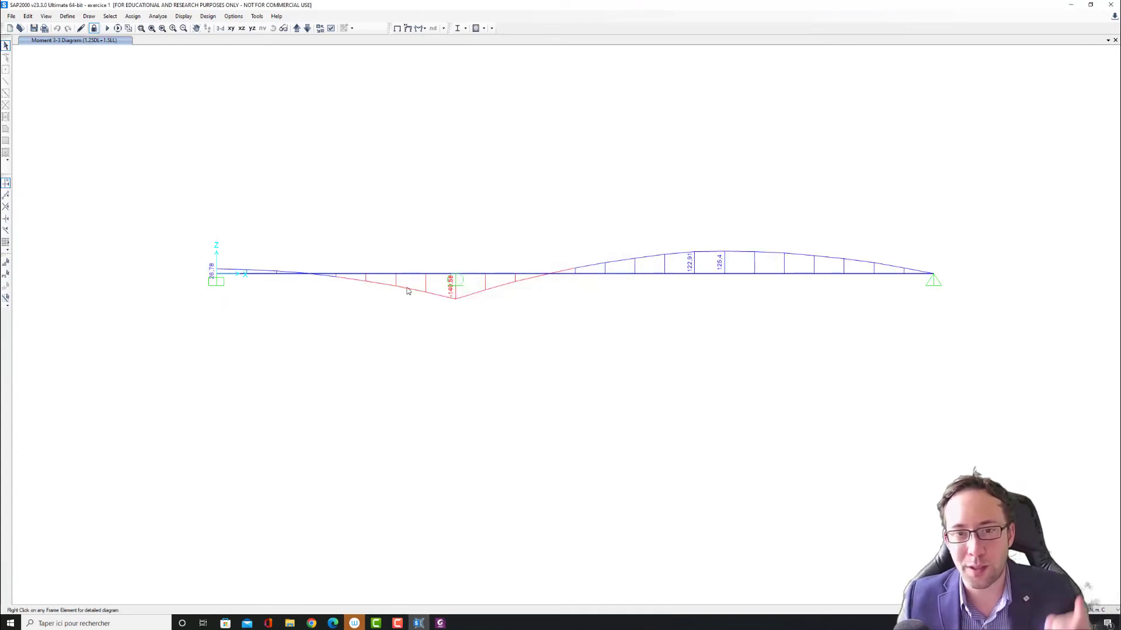
Inspect the detailed shear, moment and deflection diagrams of the frame between C and D, scrolling for values along its length.
mouse_move(615, 276)
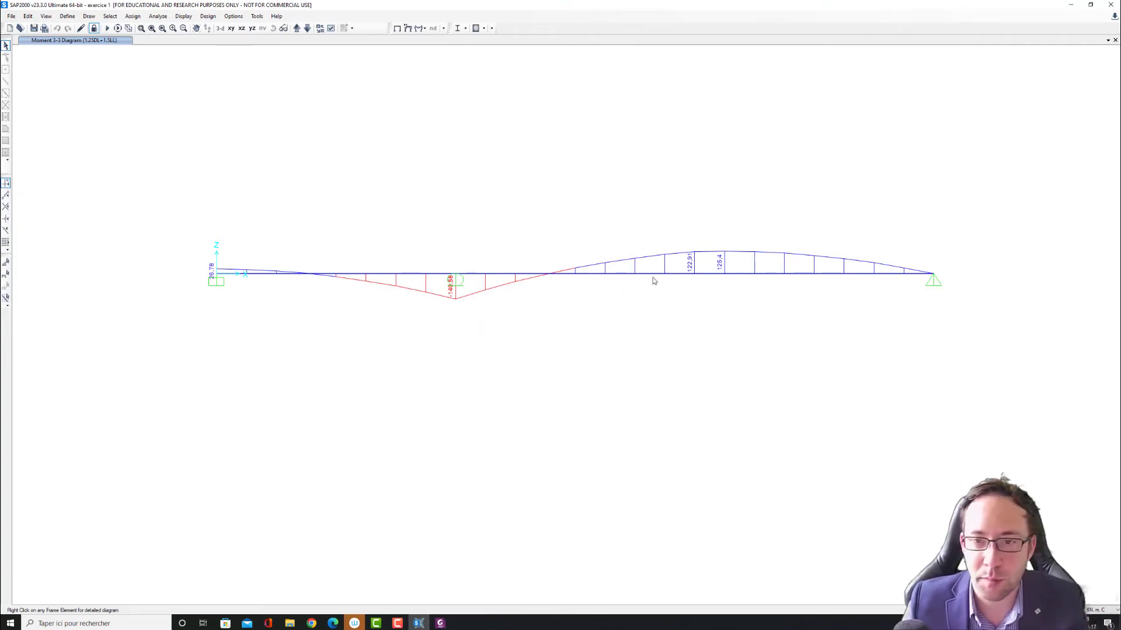
mouse_move(743, 275)
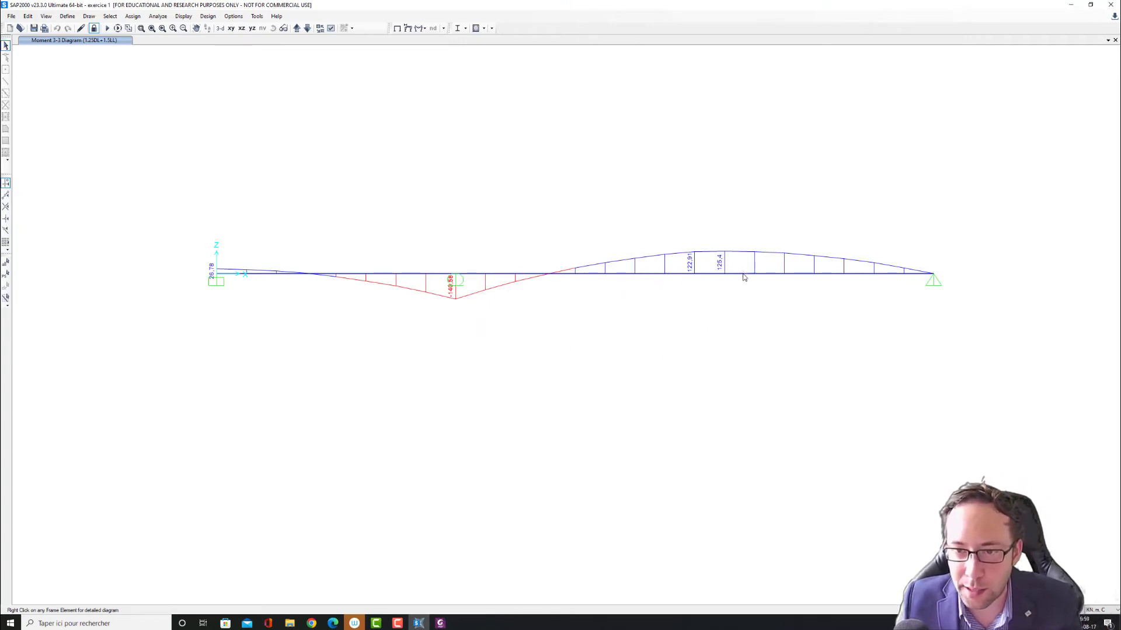
right_click(745, 276)
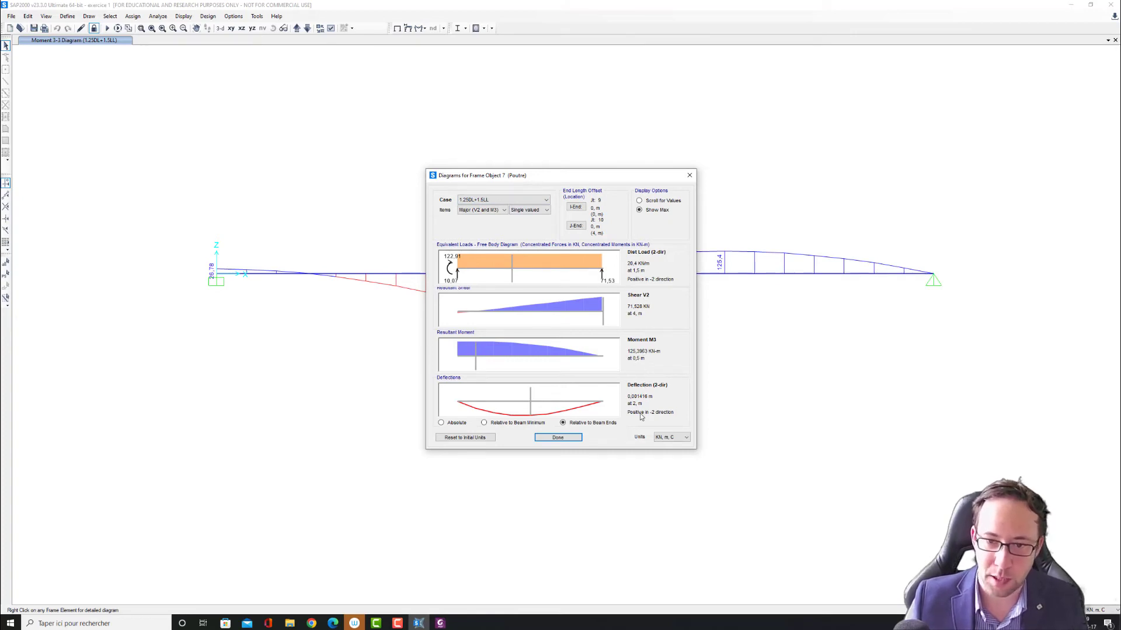
click(640, 199)
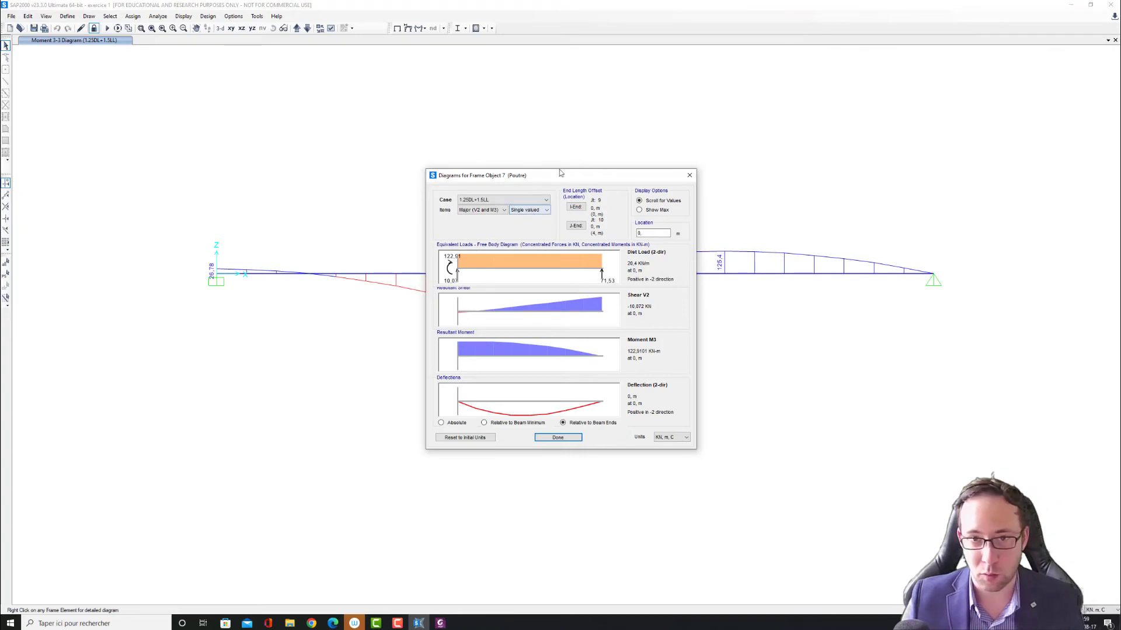
drag(560, 172, 410, 152)
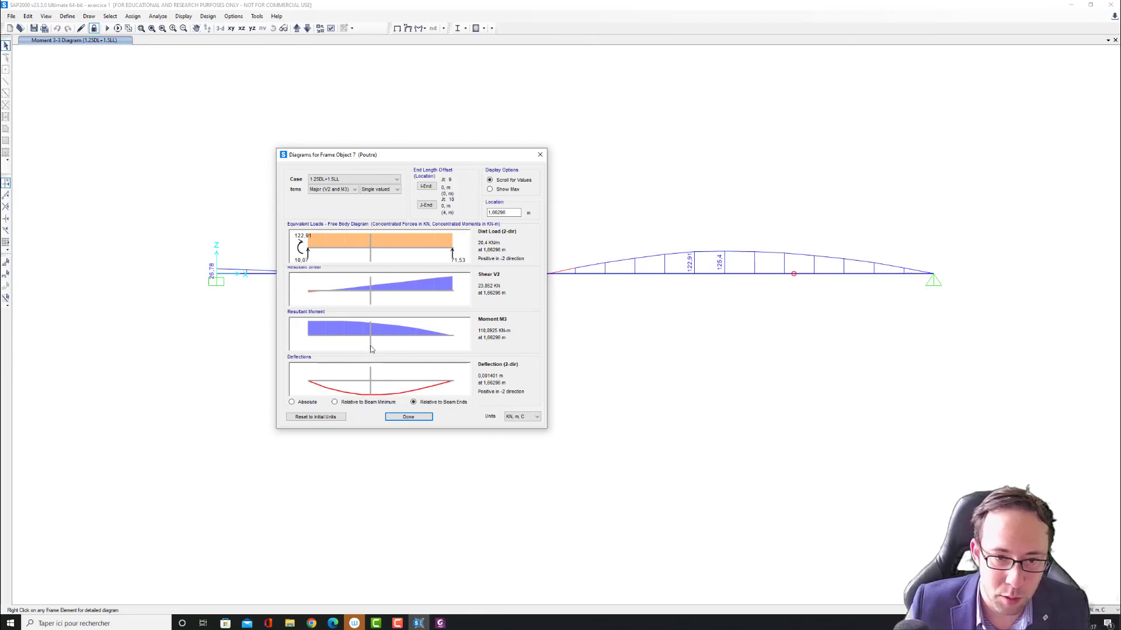
drag(427, 157, 568, 332)
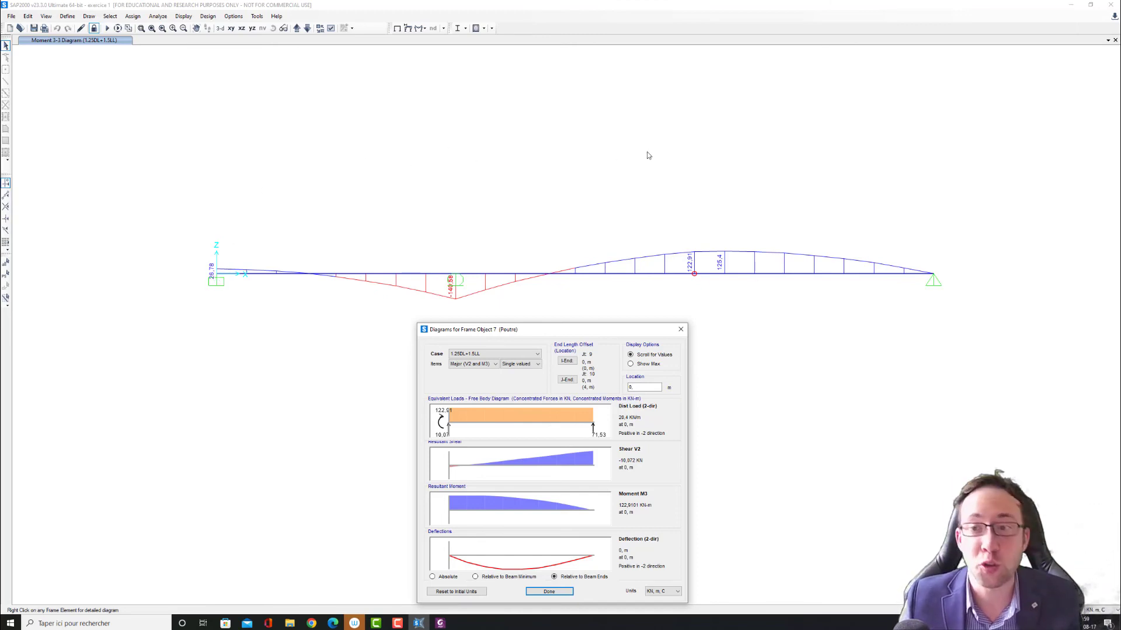
drag(620, 333, 581, 153)
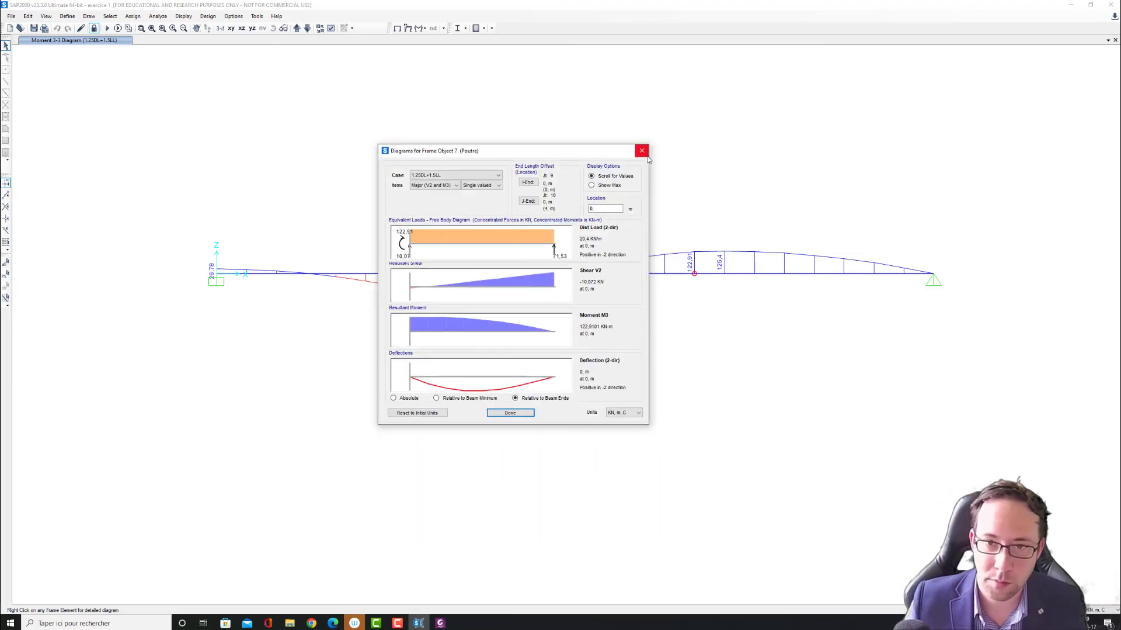
click(642, 151)
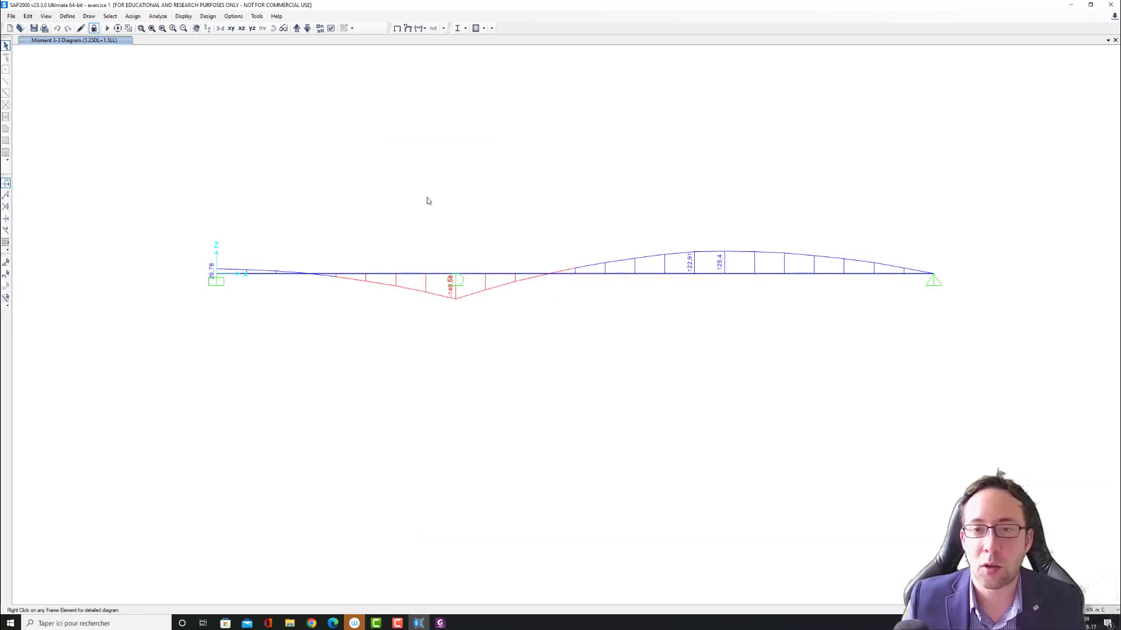